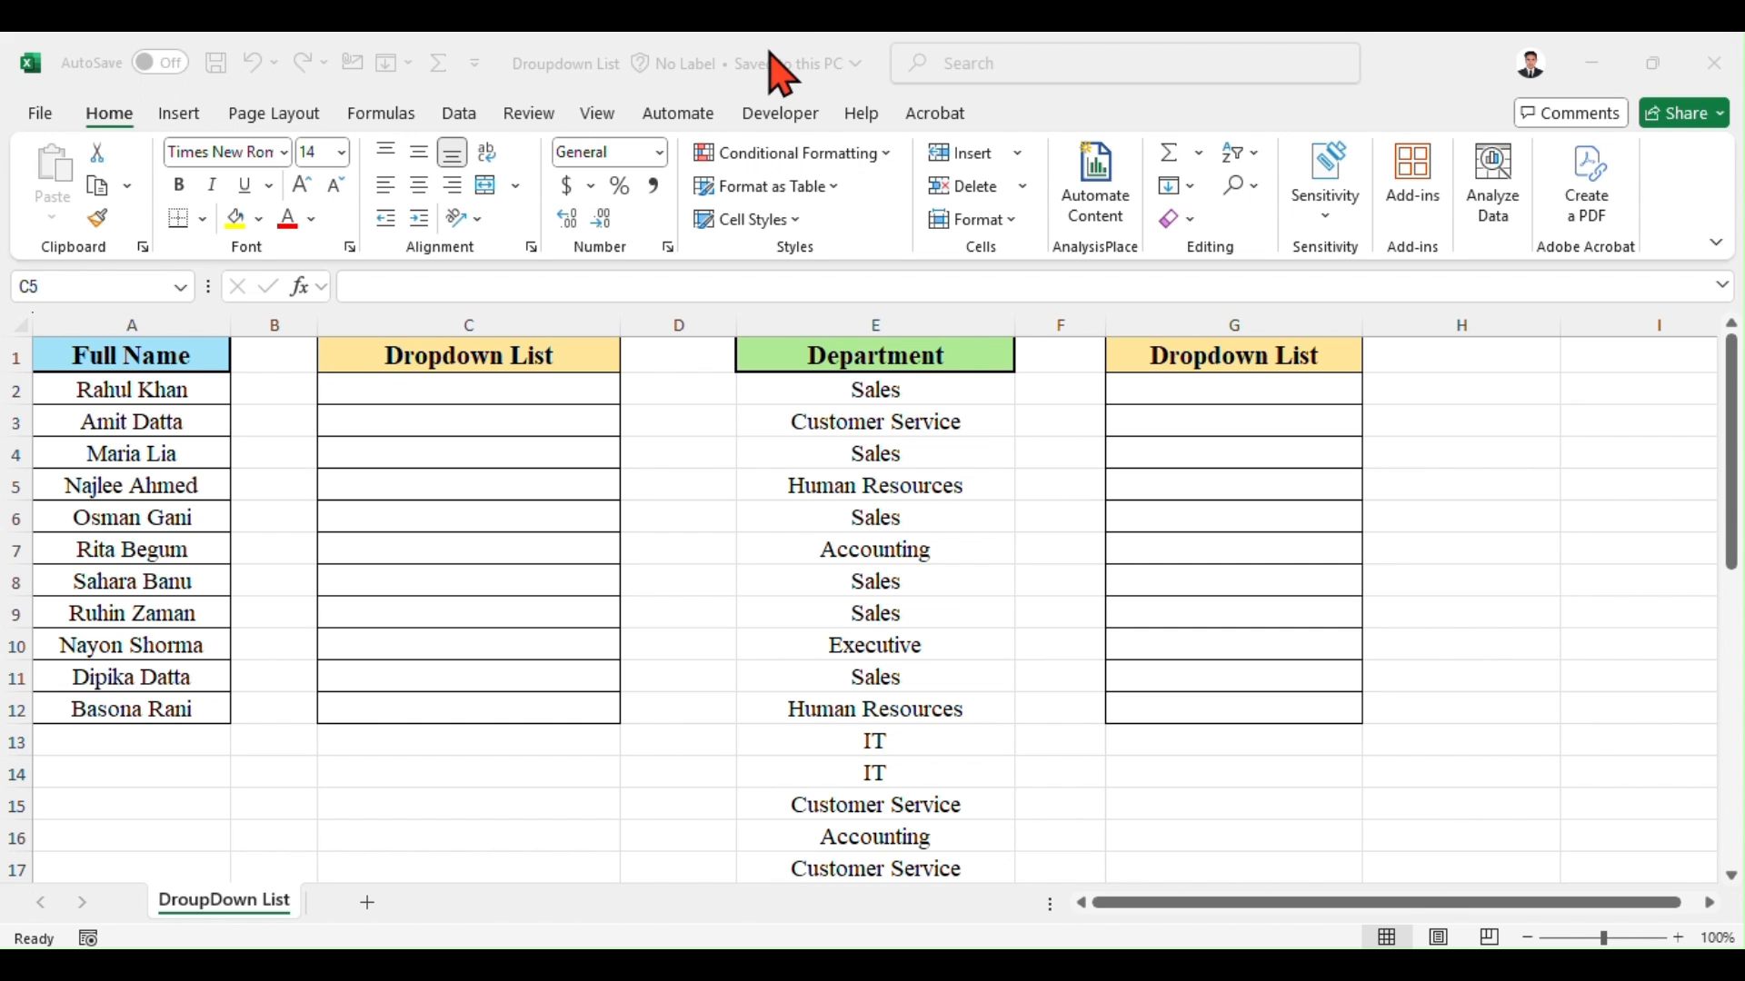
{"action": "left_click_drag", "start_coordinate": [179, 353], "coordinate": [153, 701]}
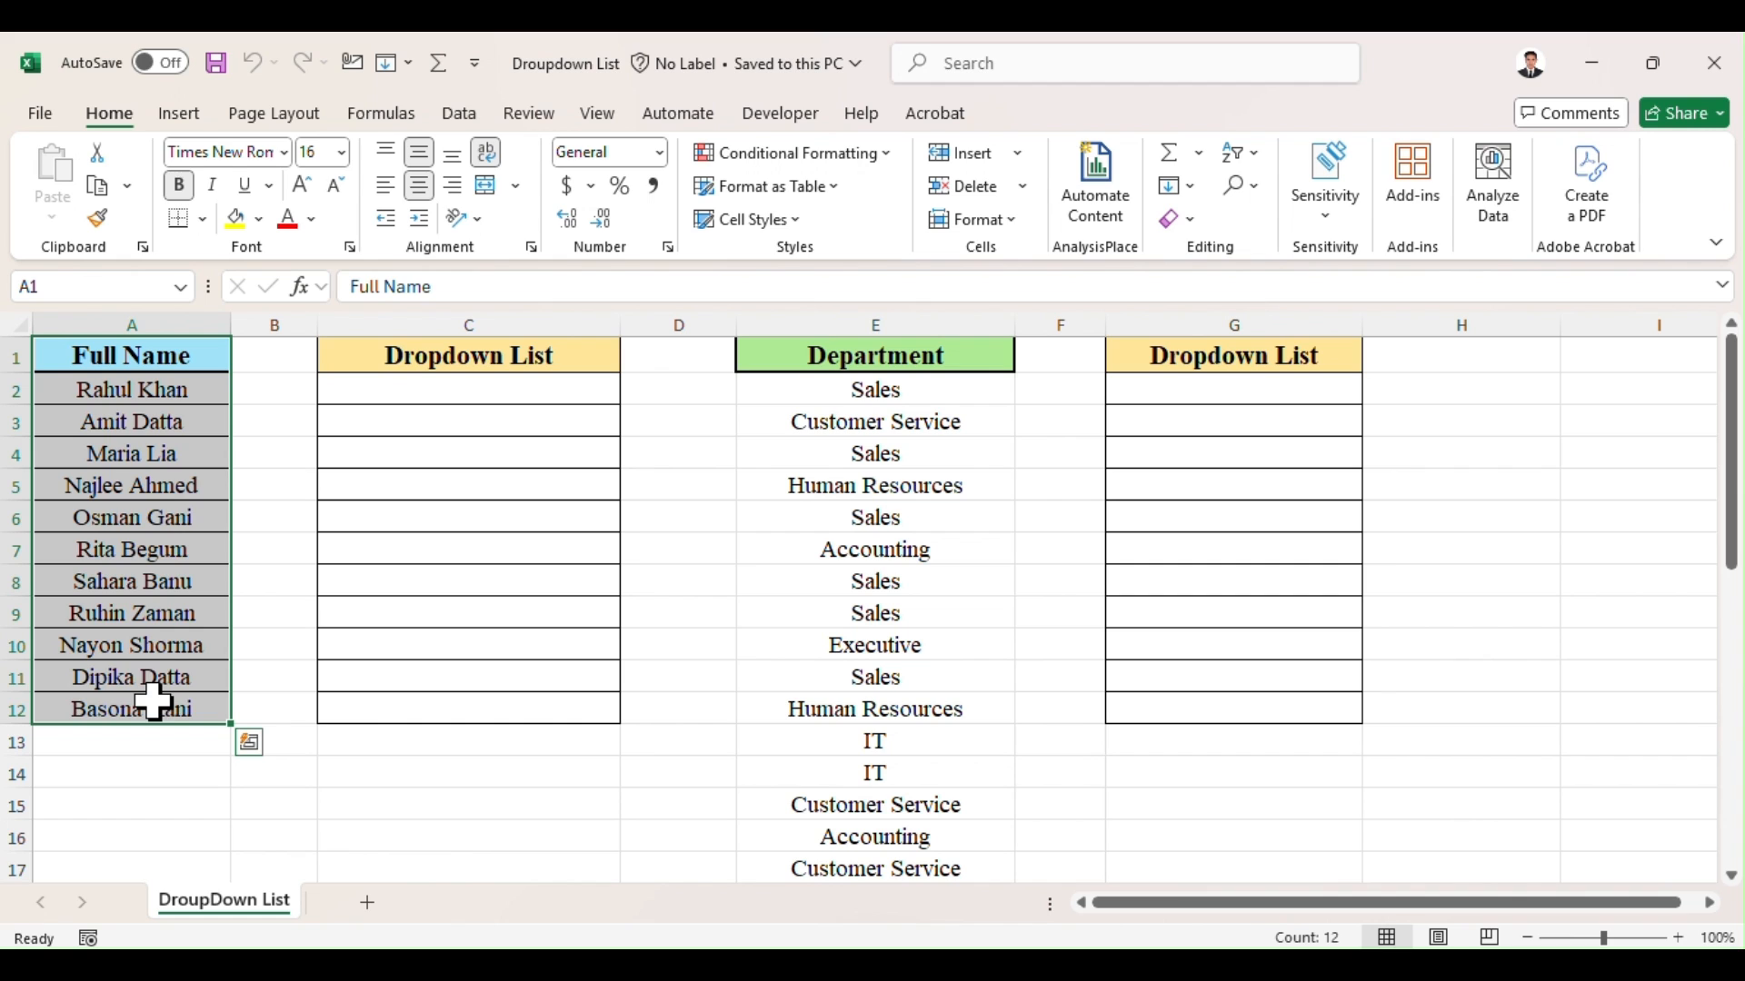
{"action": "left_click_drag", "start_coordinate": [172, 390], "coordinate": [156, 697]}
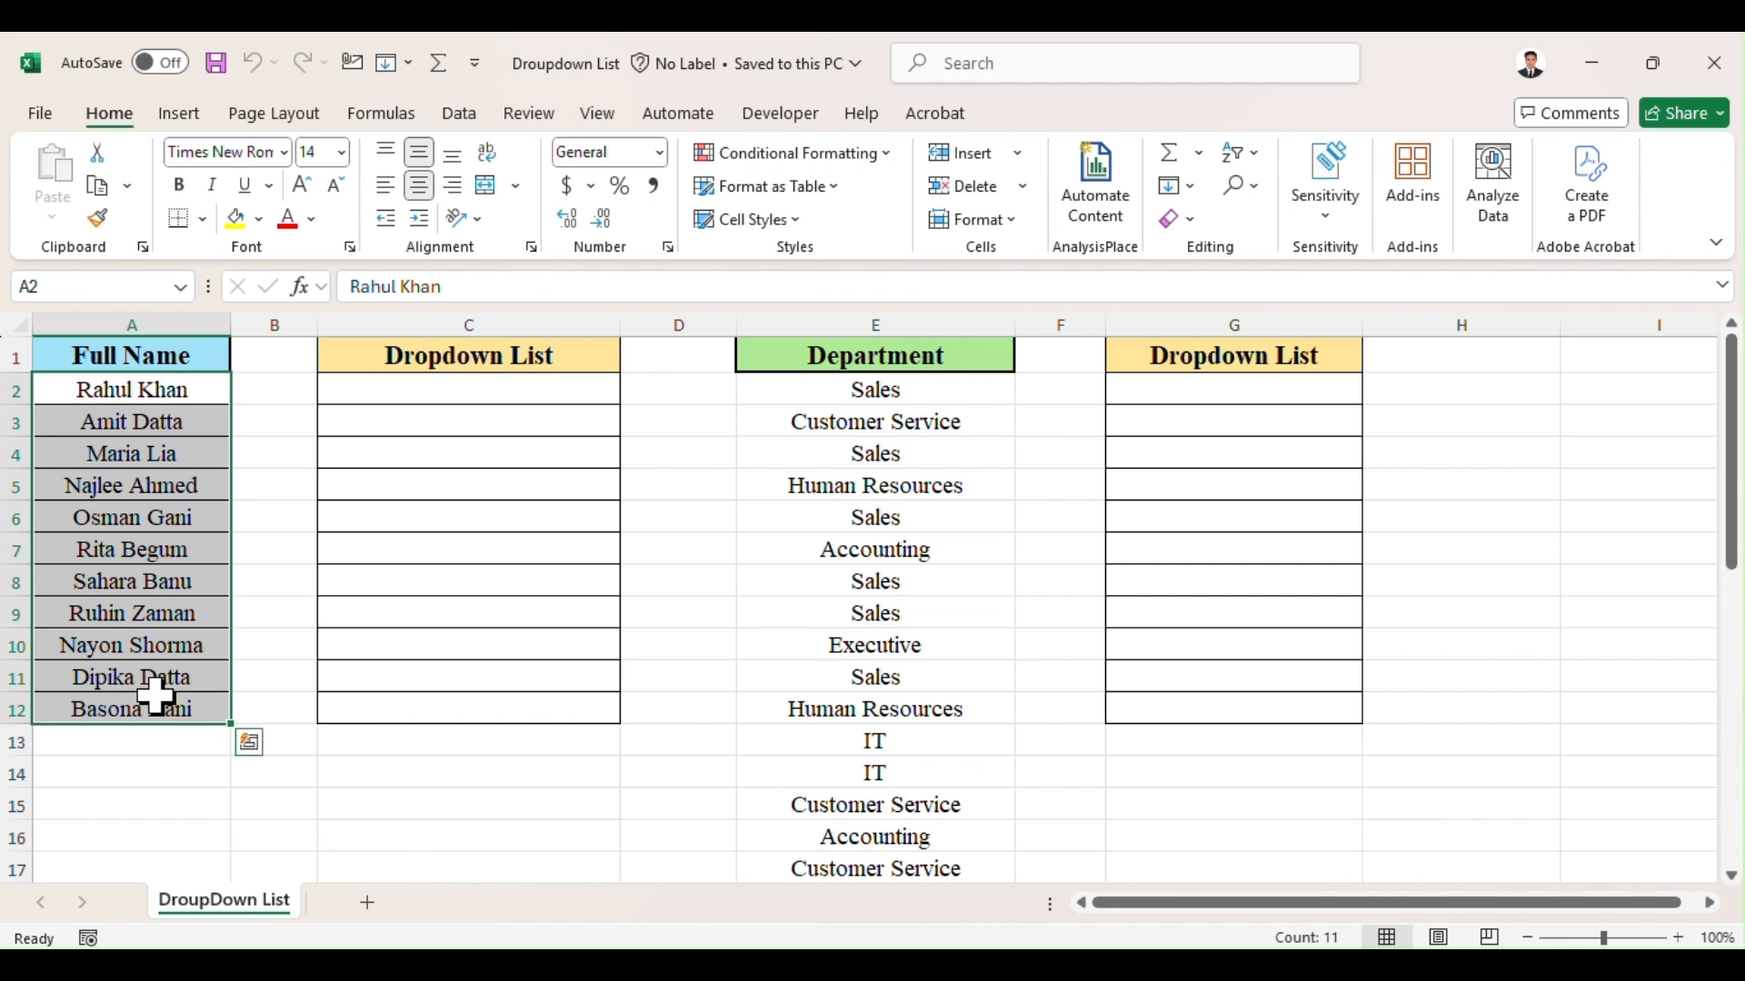
{"action": "left_click", "coordinate": [431, 388]}
{"action": "left_click_drag", "start_coordinate": [449, 389], "coordinate": [424, 694]}
Start a data validation rule for cell C2 that allows only values from a List.
{"action": "left_click_drag", "start_coordinate": [458, 392], "coordinate": [456, 389]}
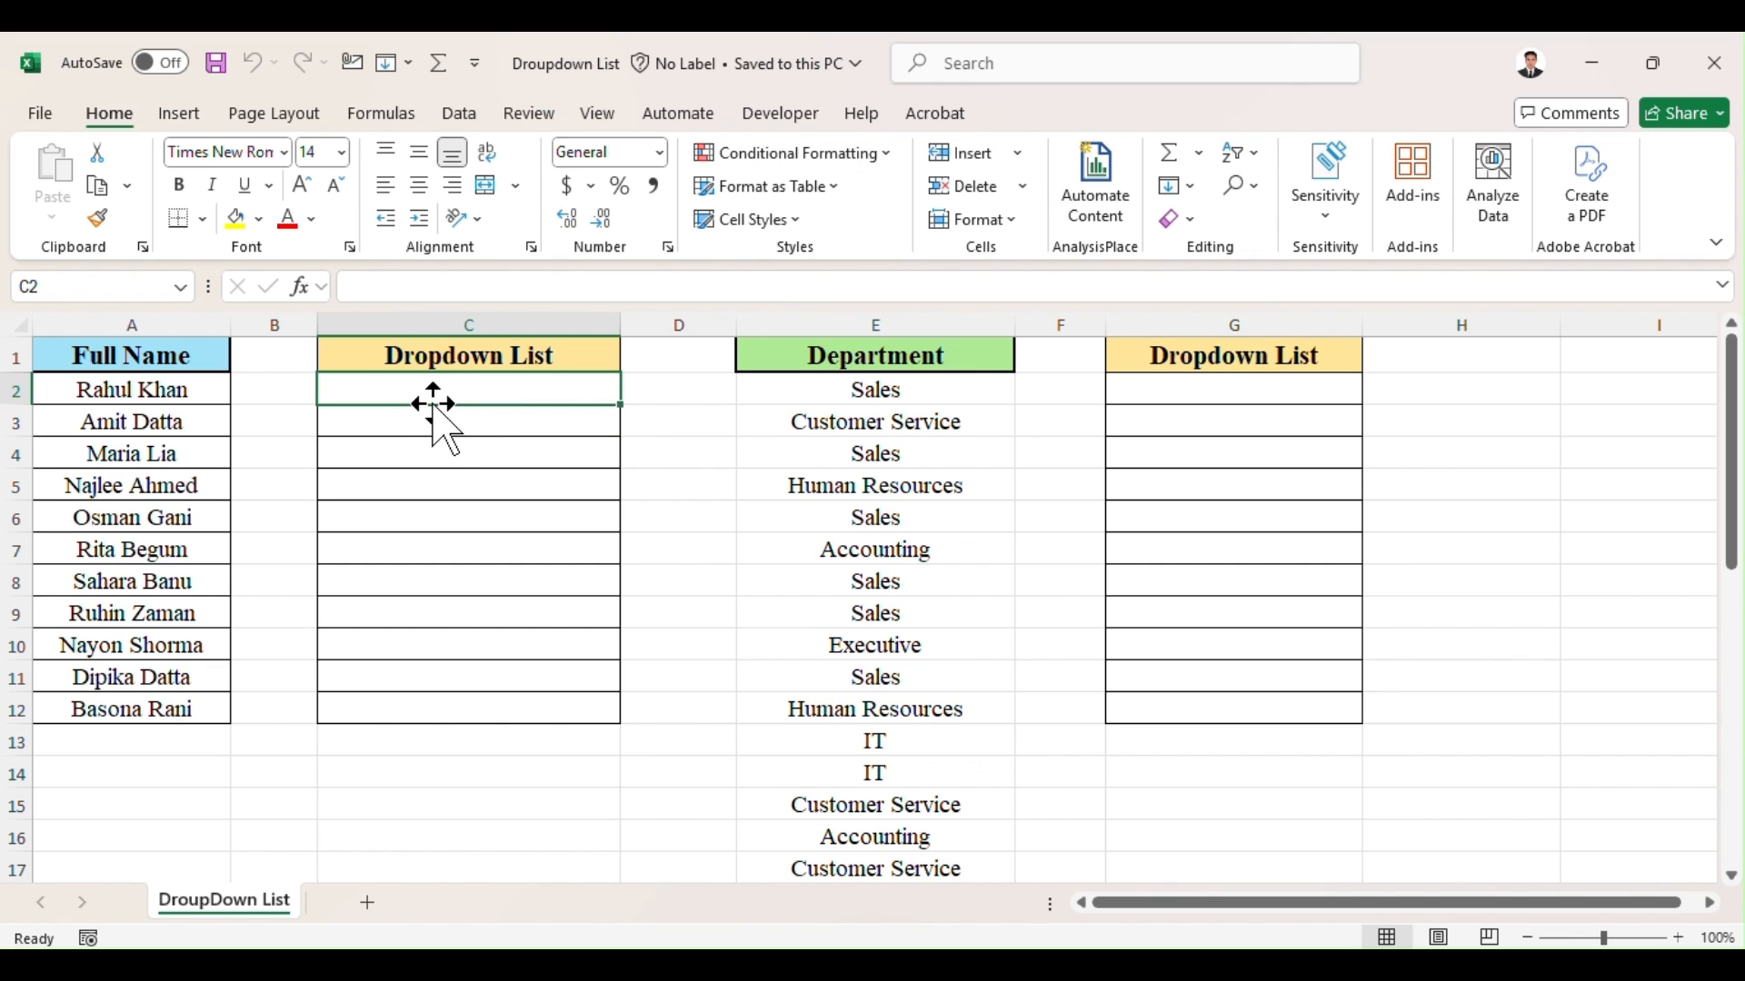
{"action": "left_click", "coordinate": [459, 118]}
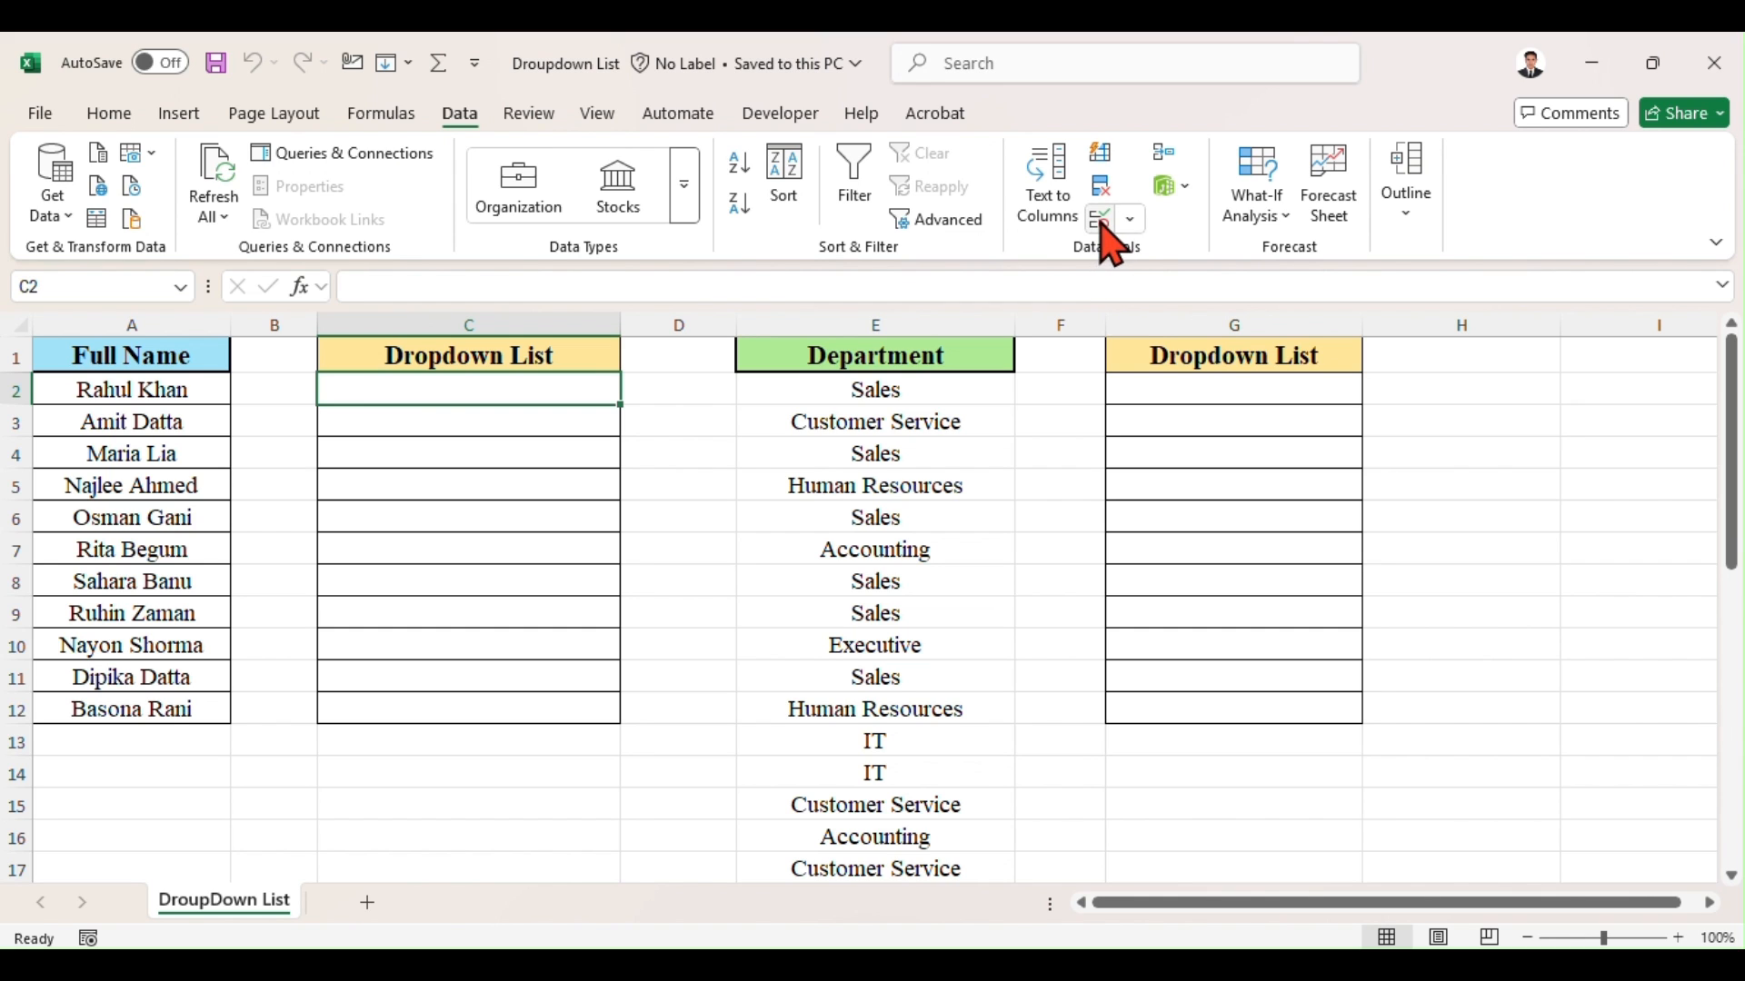
{"action": "left_click", "coordinate": [1133, 221]}
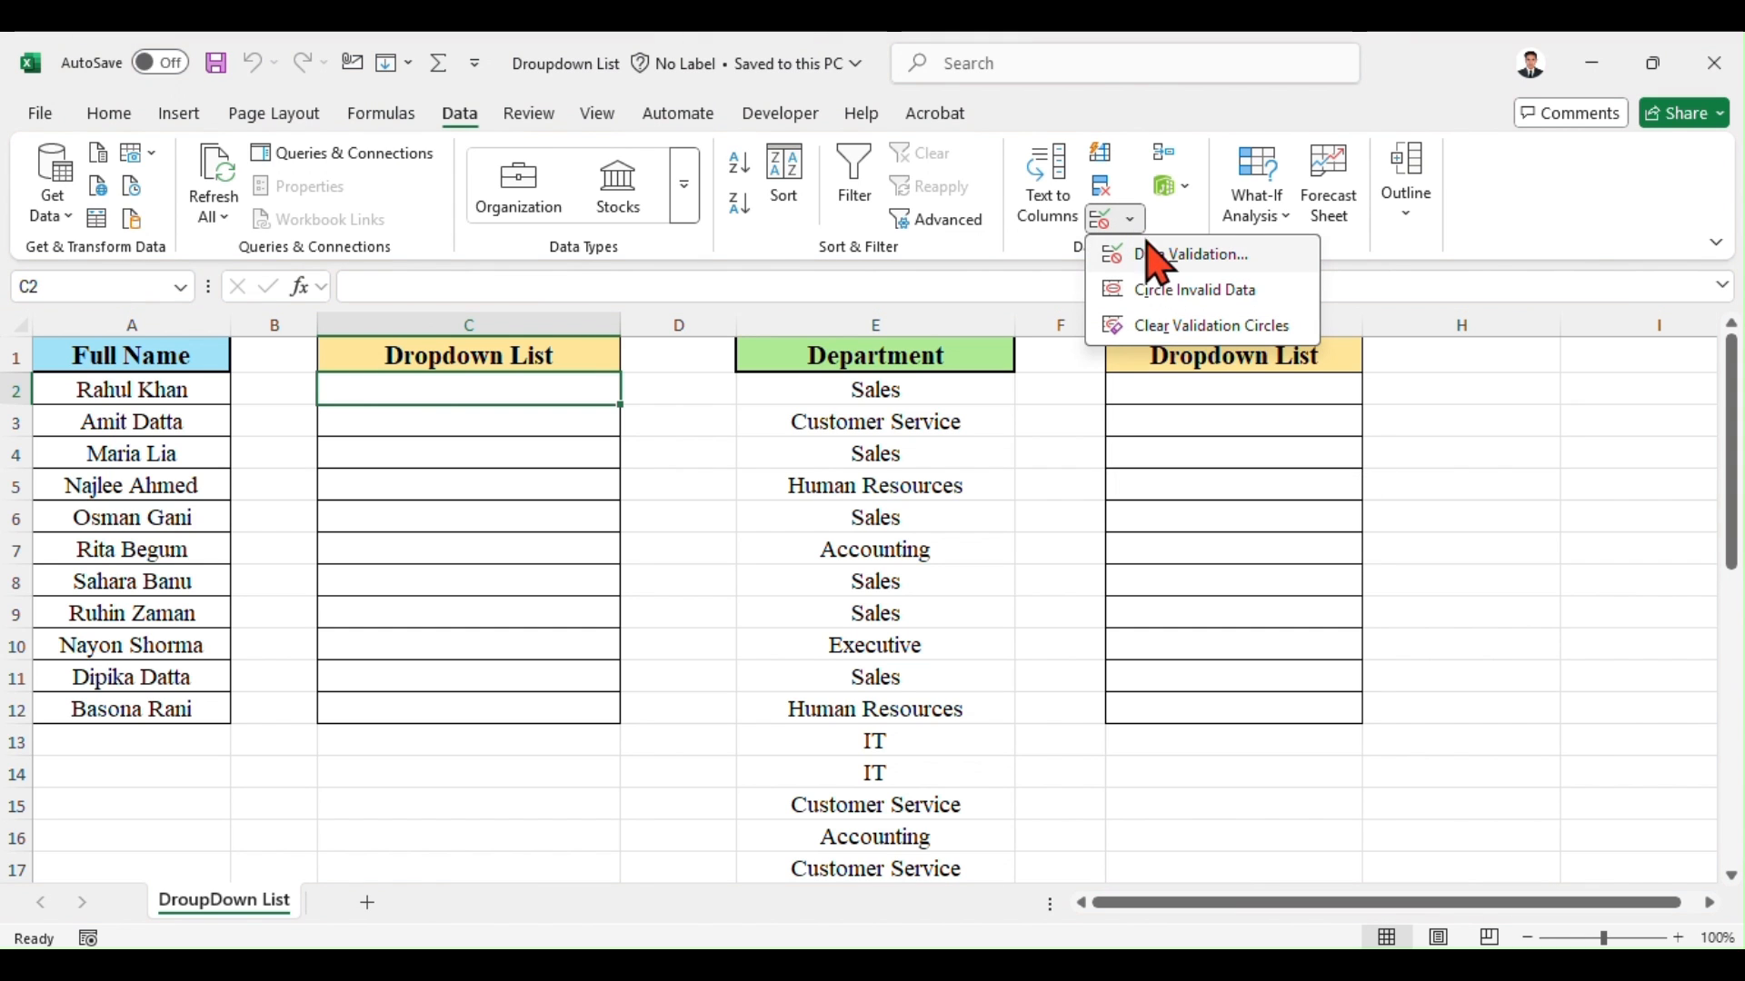
{"action": "left_click", "coordinate": [1171, 258]}
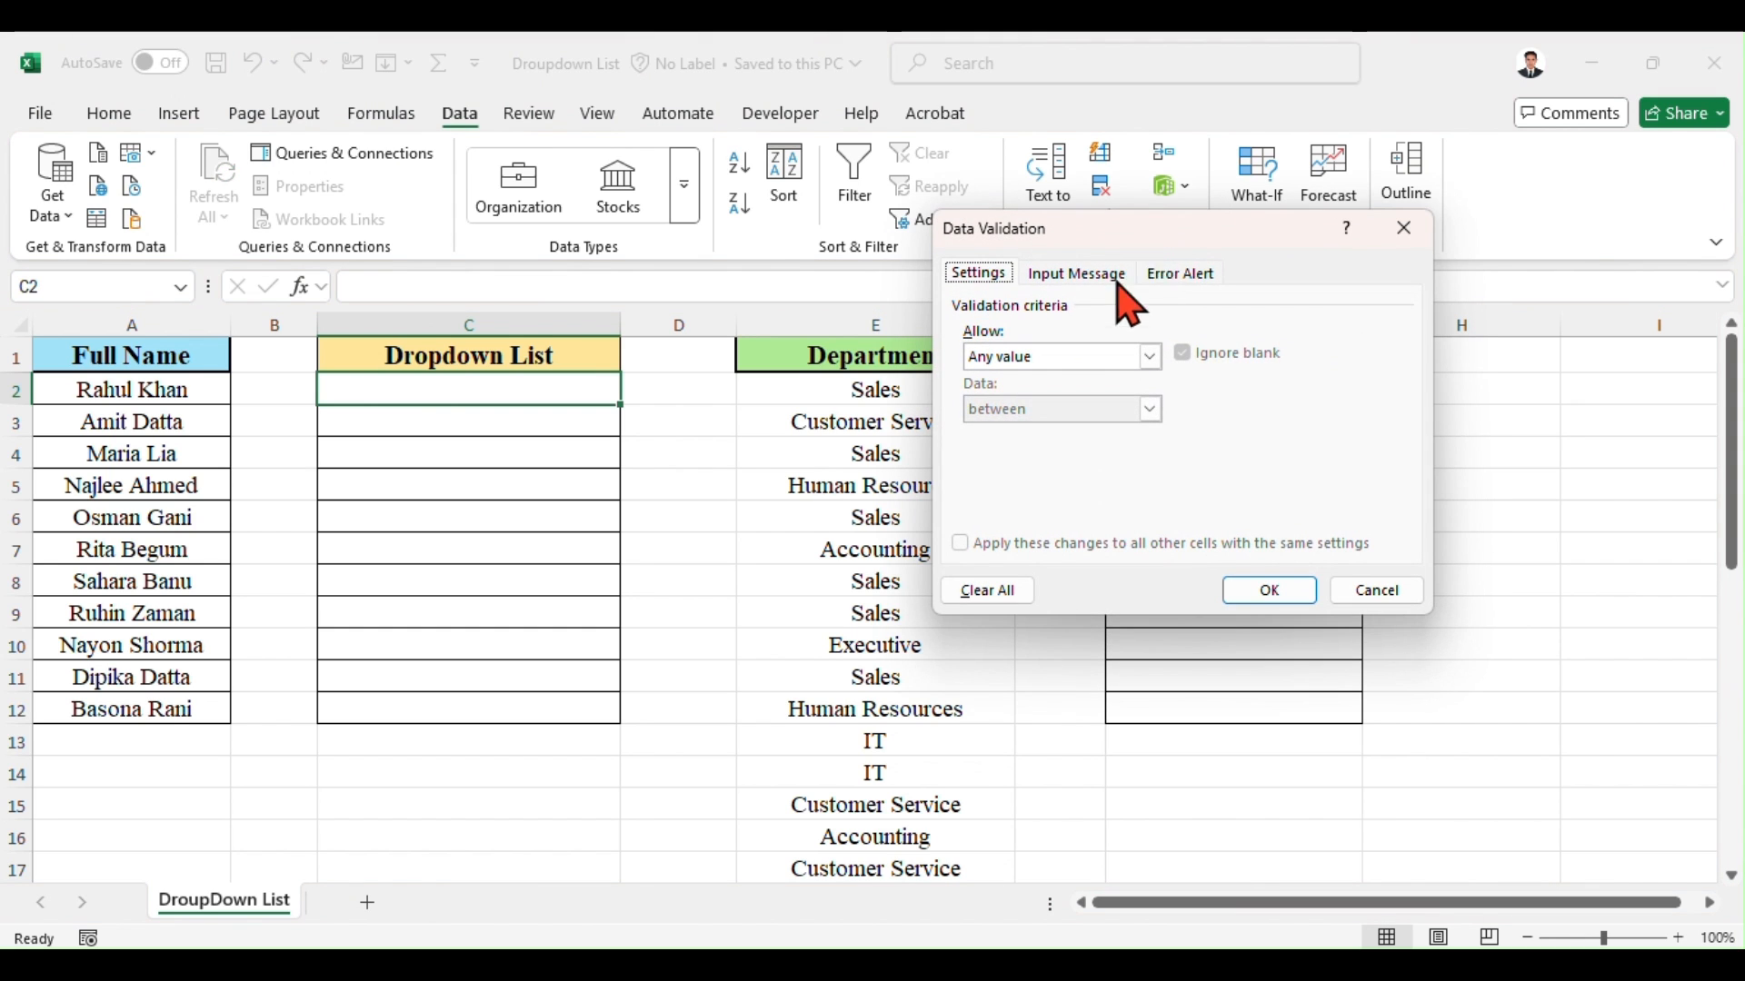
{"action": "left_click_drag", "start_coordinate": [1135, 241], "coordinate": [840, 285]}
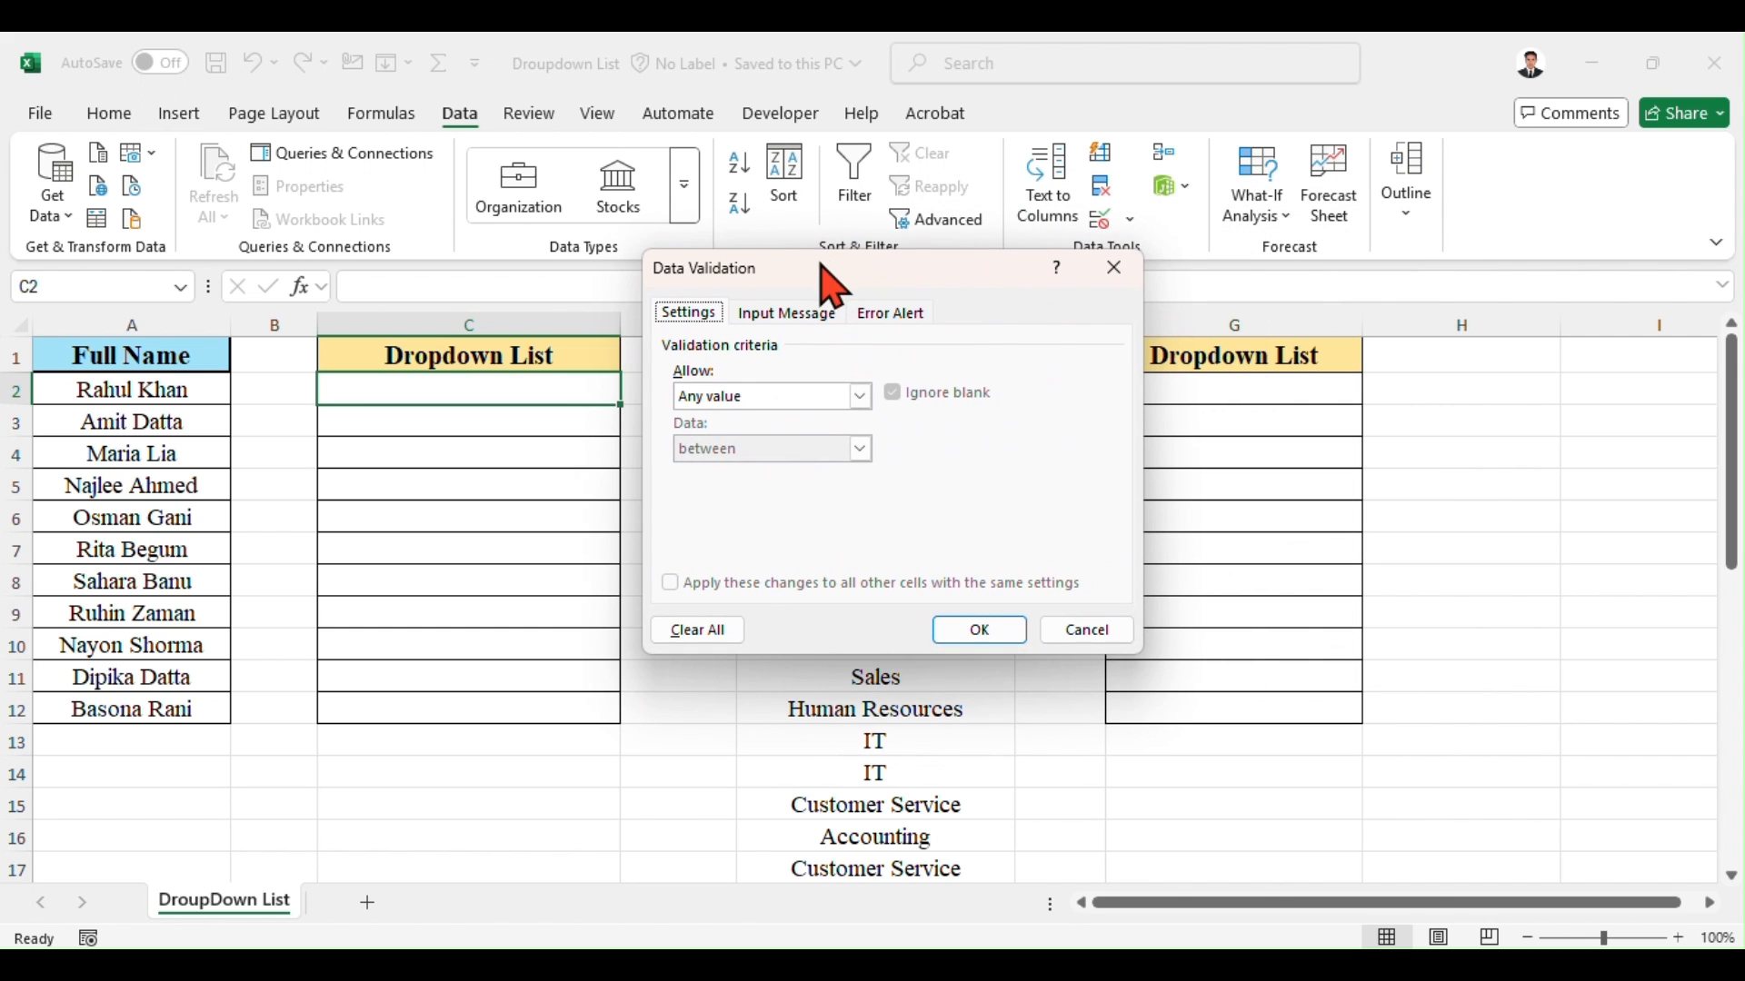
{"action": "left_click", "coordinate": [860, 397]}
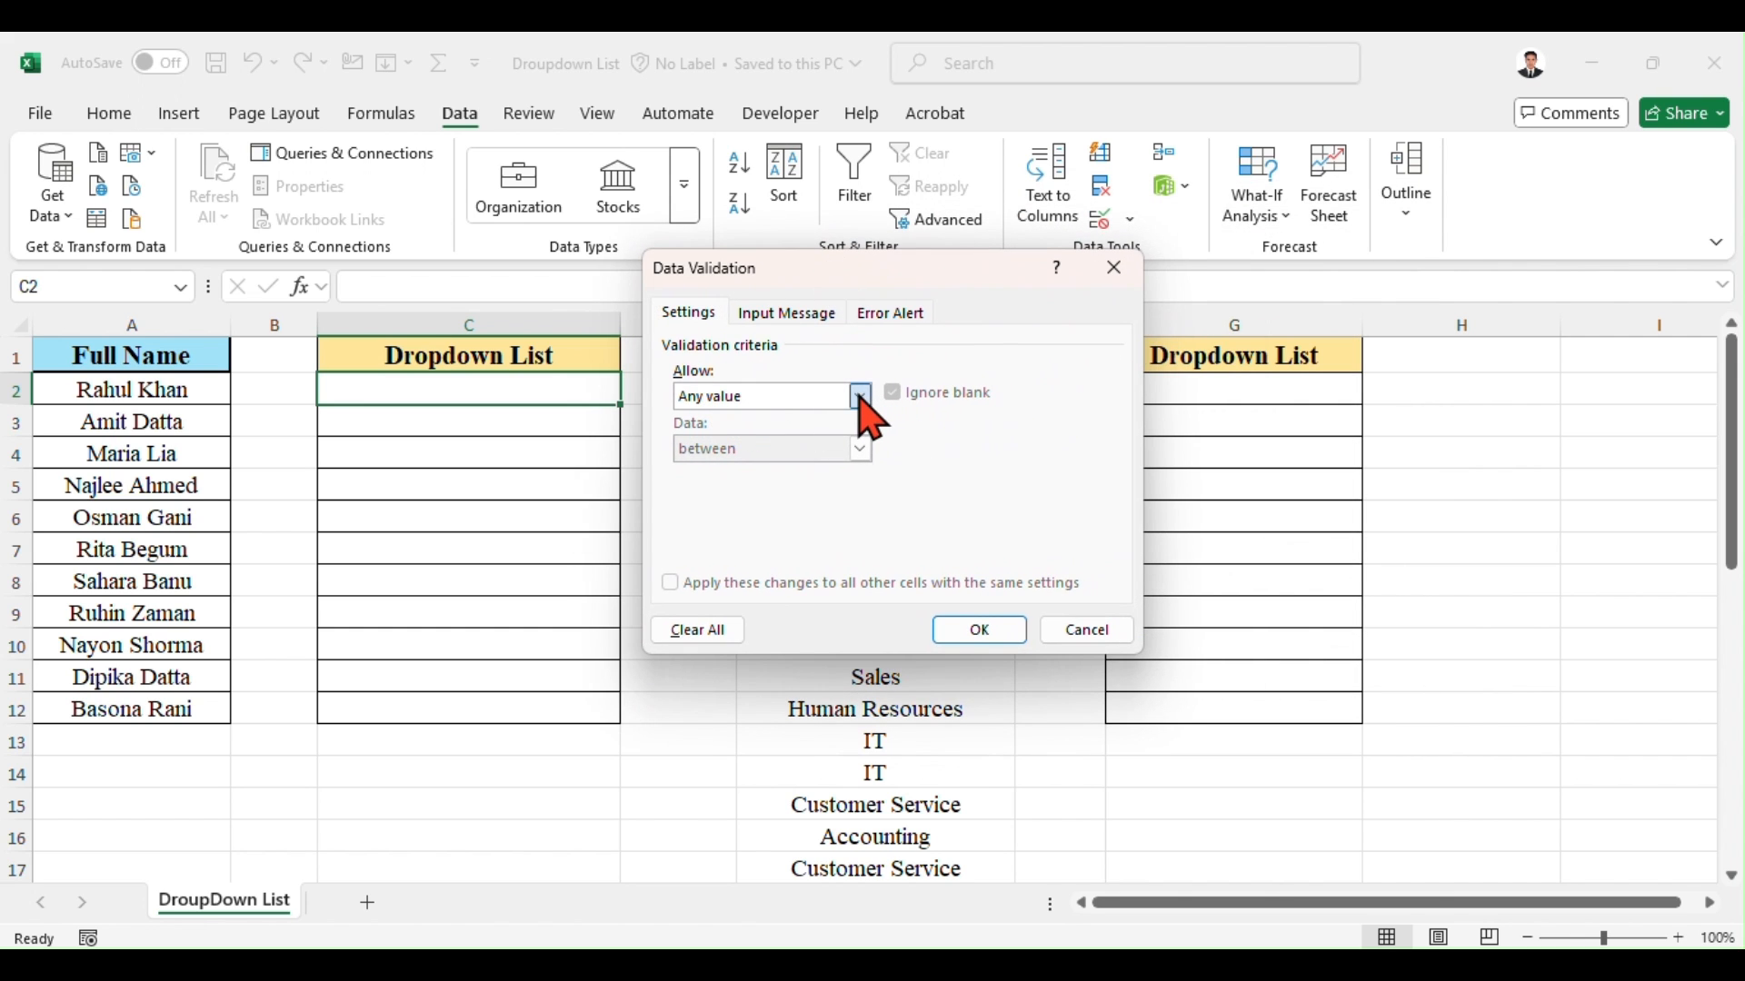
{"action": "left_click", "coordinate": [756, 469]}
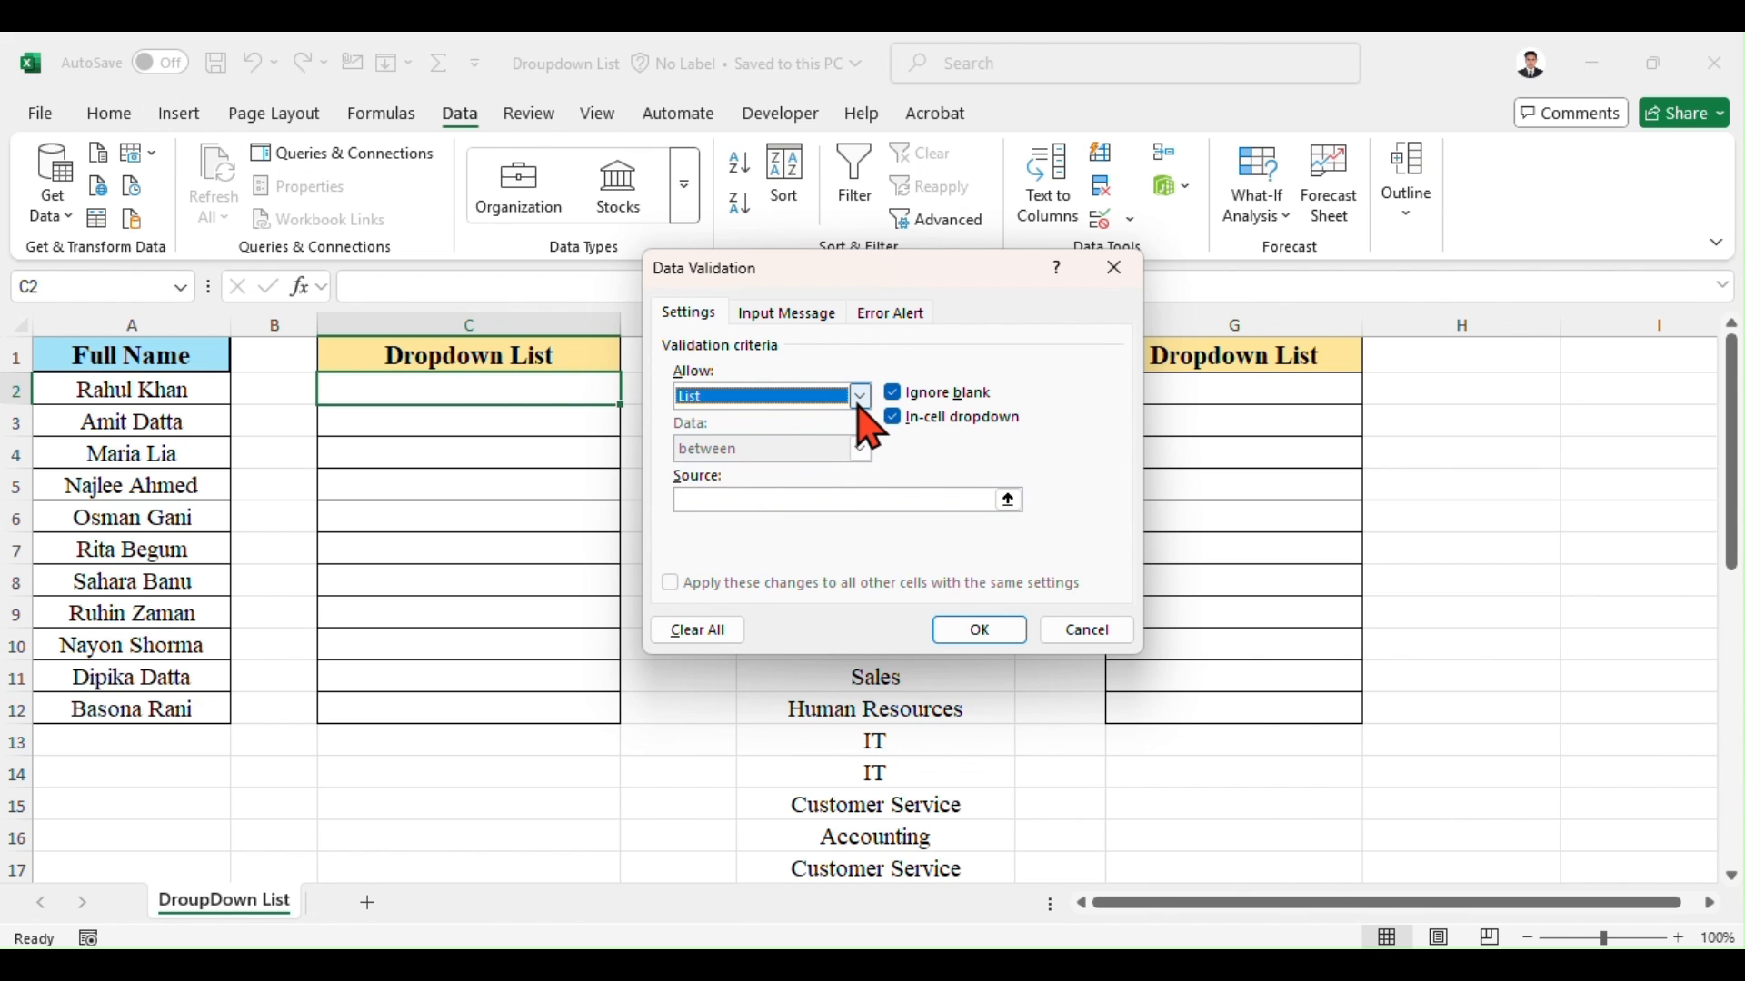
Set the validation list source to =$A$2:$A$16 and apply the rule to C2.
{"action": "left_click", "coordinate": [1009, 500]}
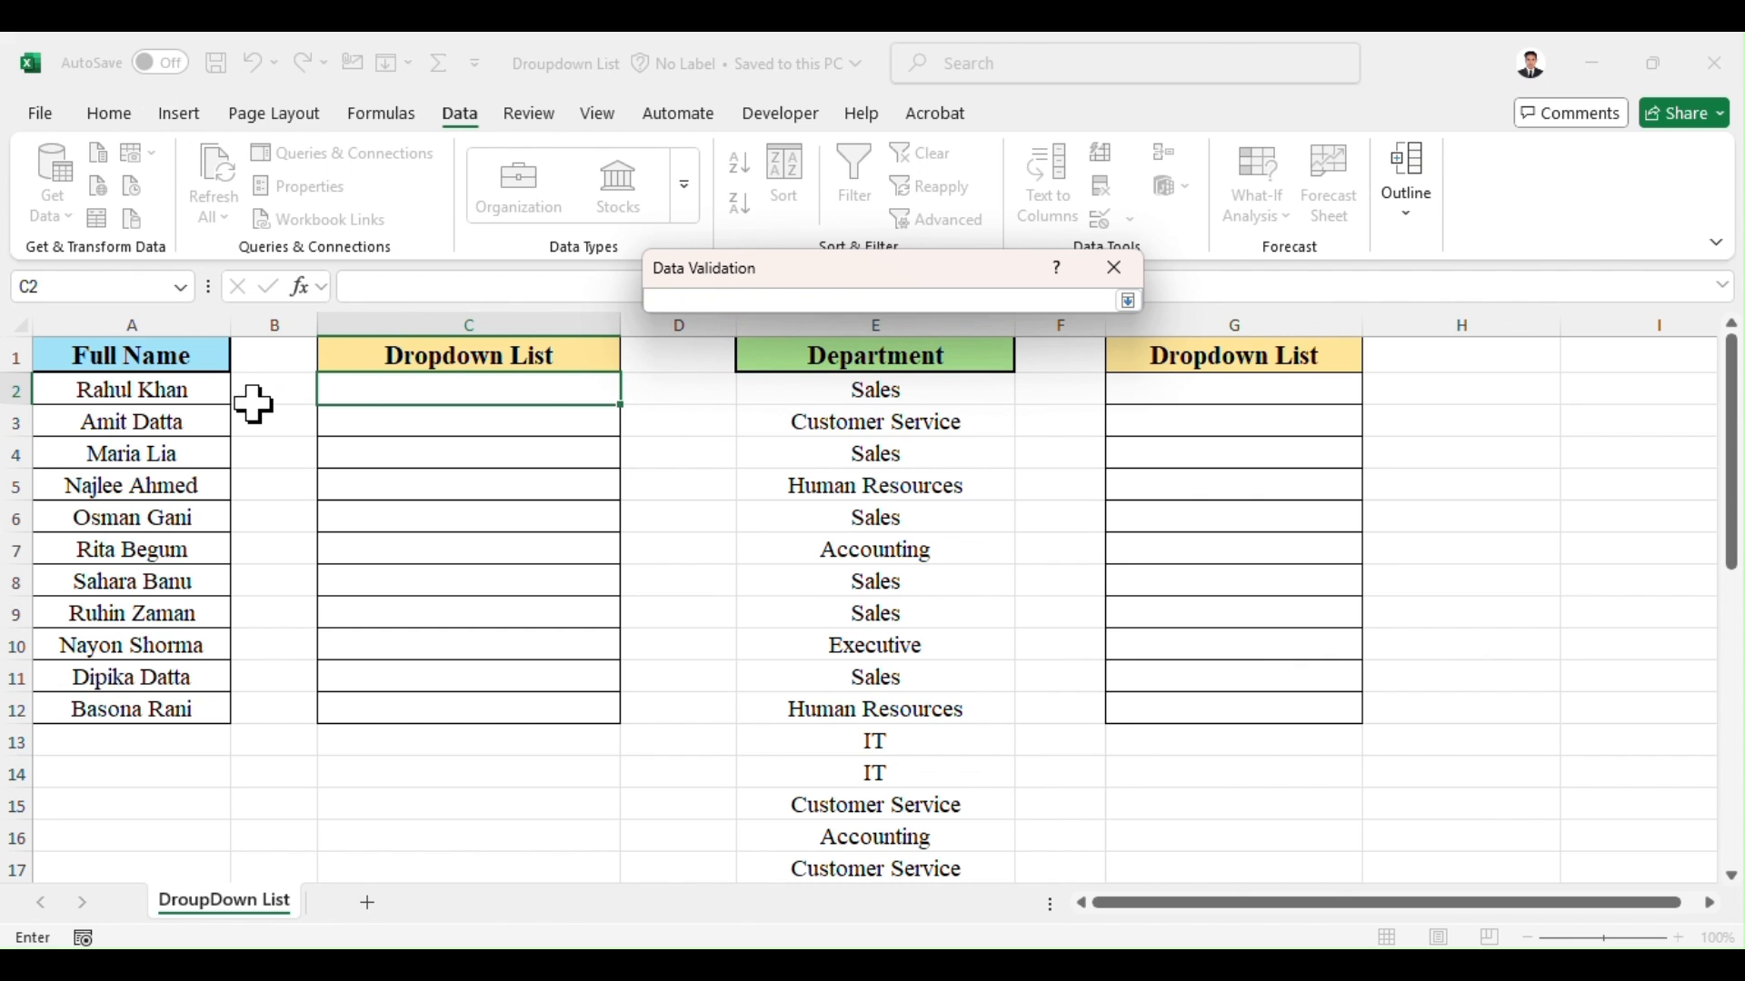
{"action": "left_click_drag", "start_coordinate": [188, 393], "coordinate": [157, 825]}
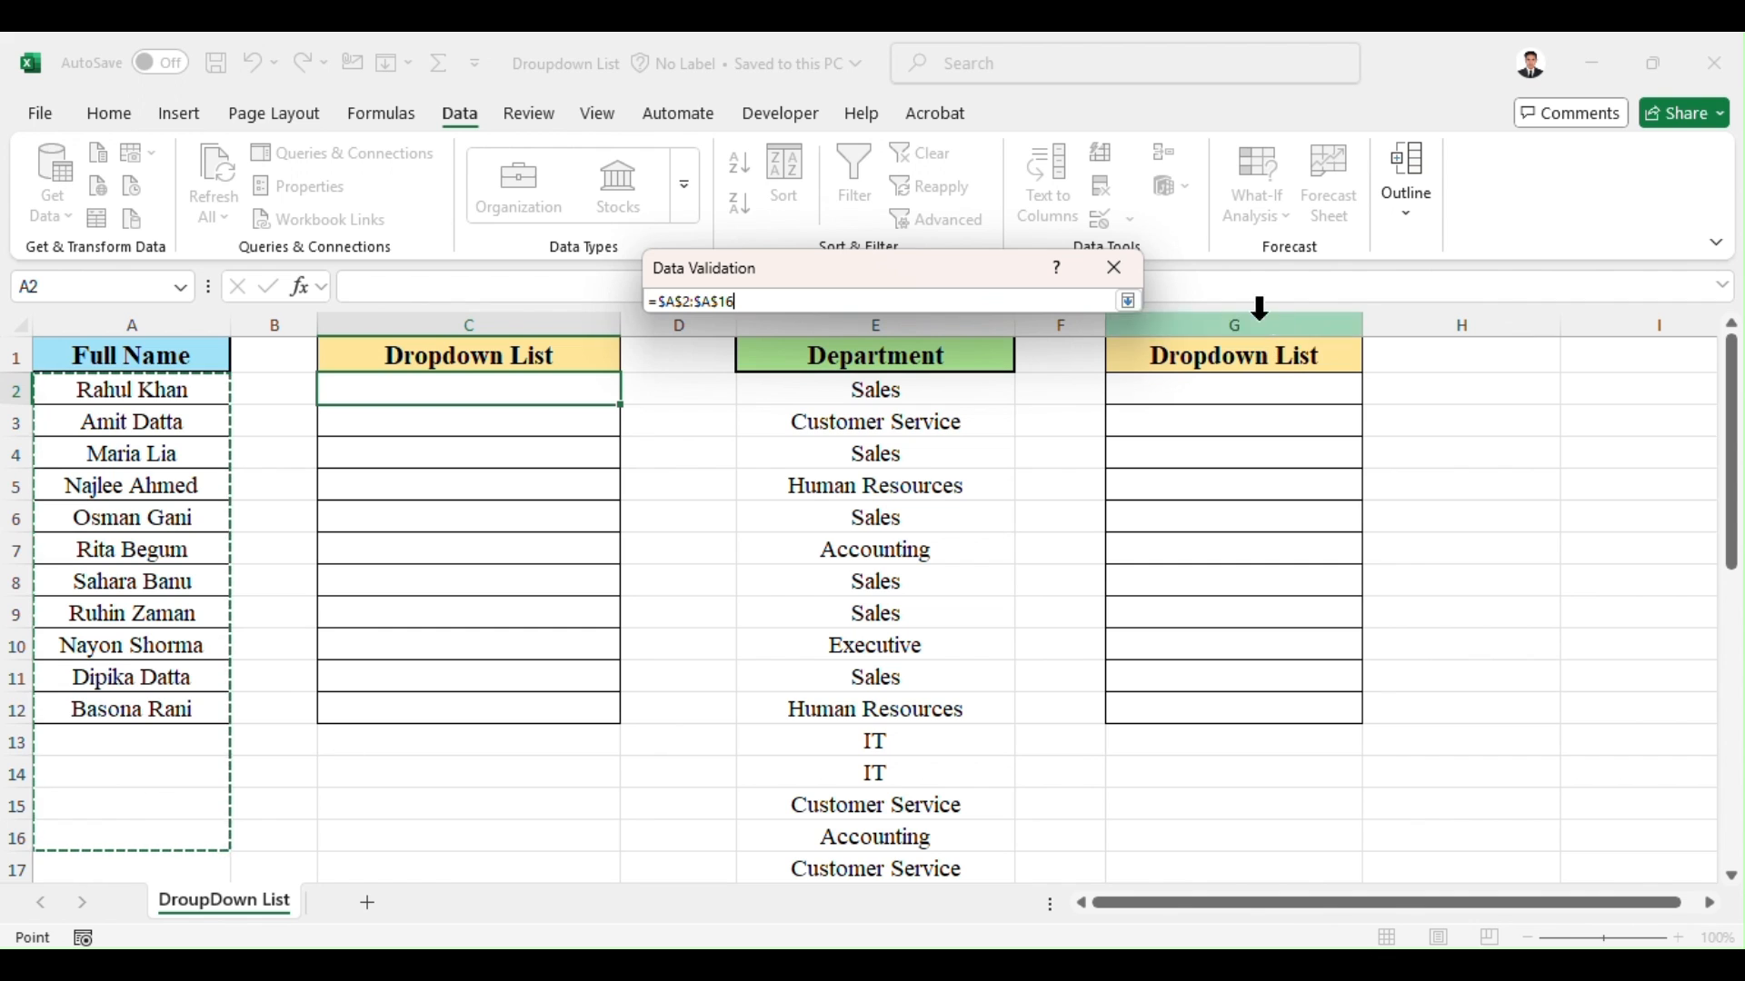
{"action": "left_click", "coordinate": [1128, 300]}
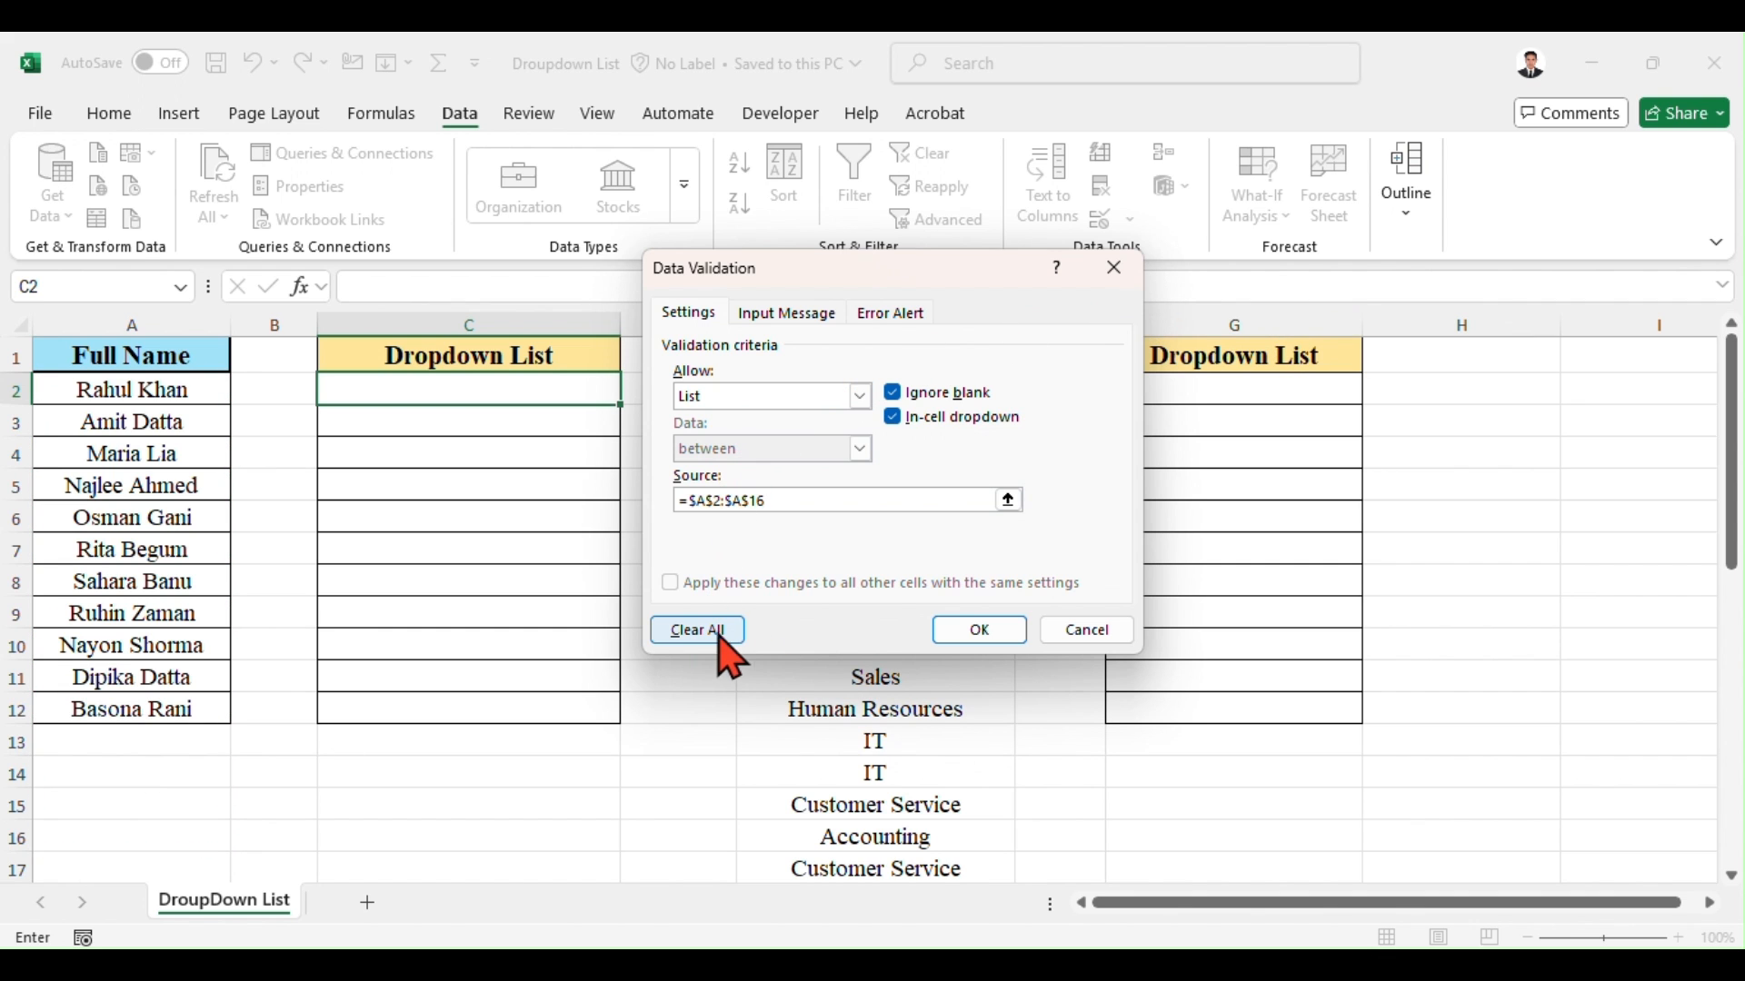
{"action": "left_click", "coordinate": [976, 636]}
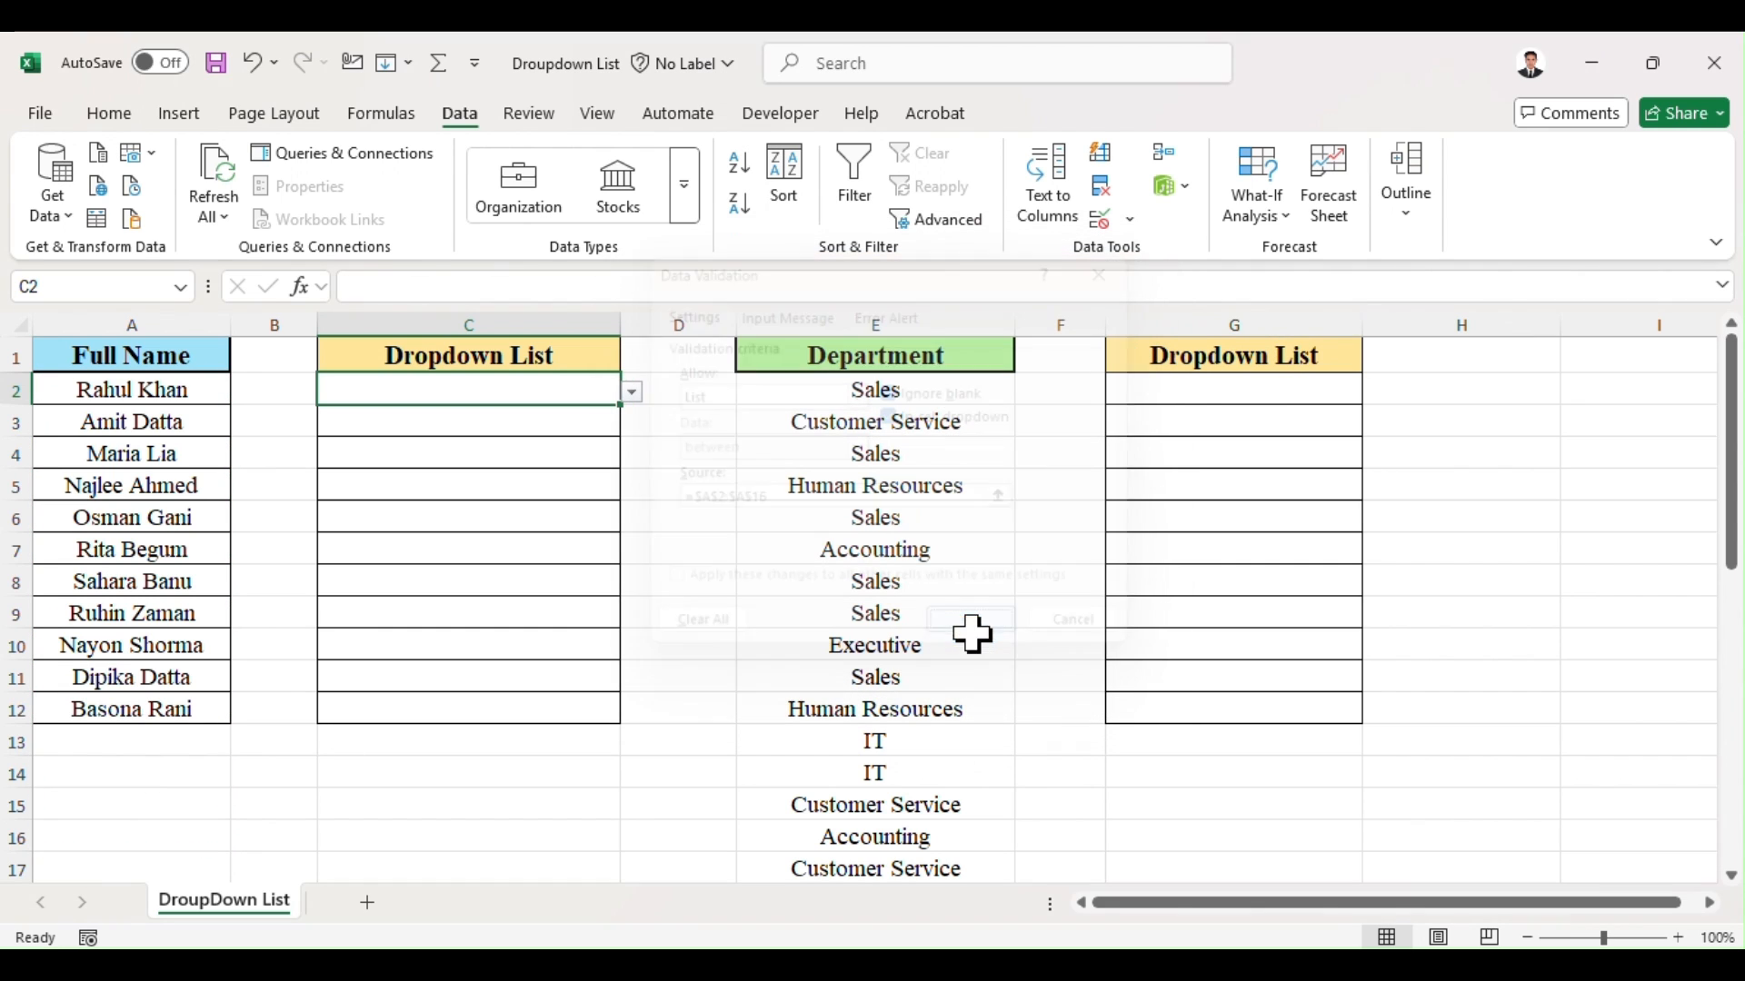
Choose the fifth name from the dropdown in cell C2.
{"action": "left_click", "coordinate": [634, 392]}
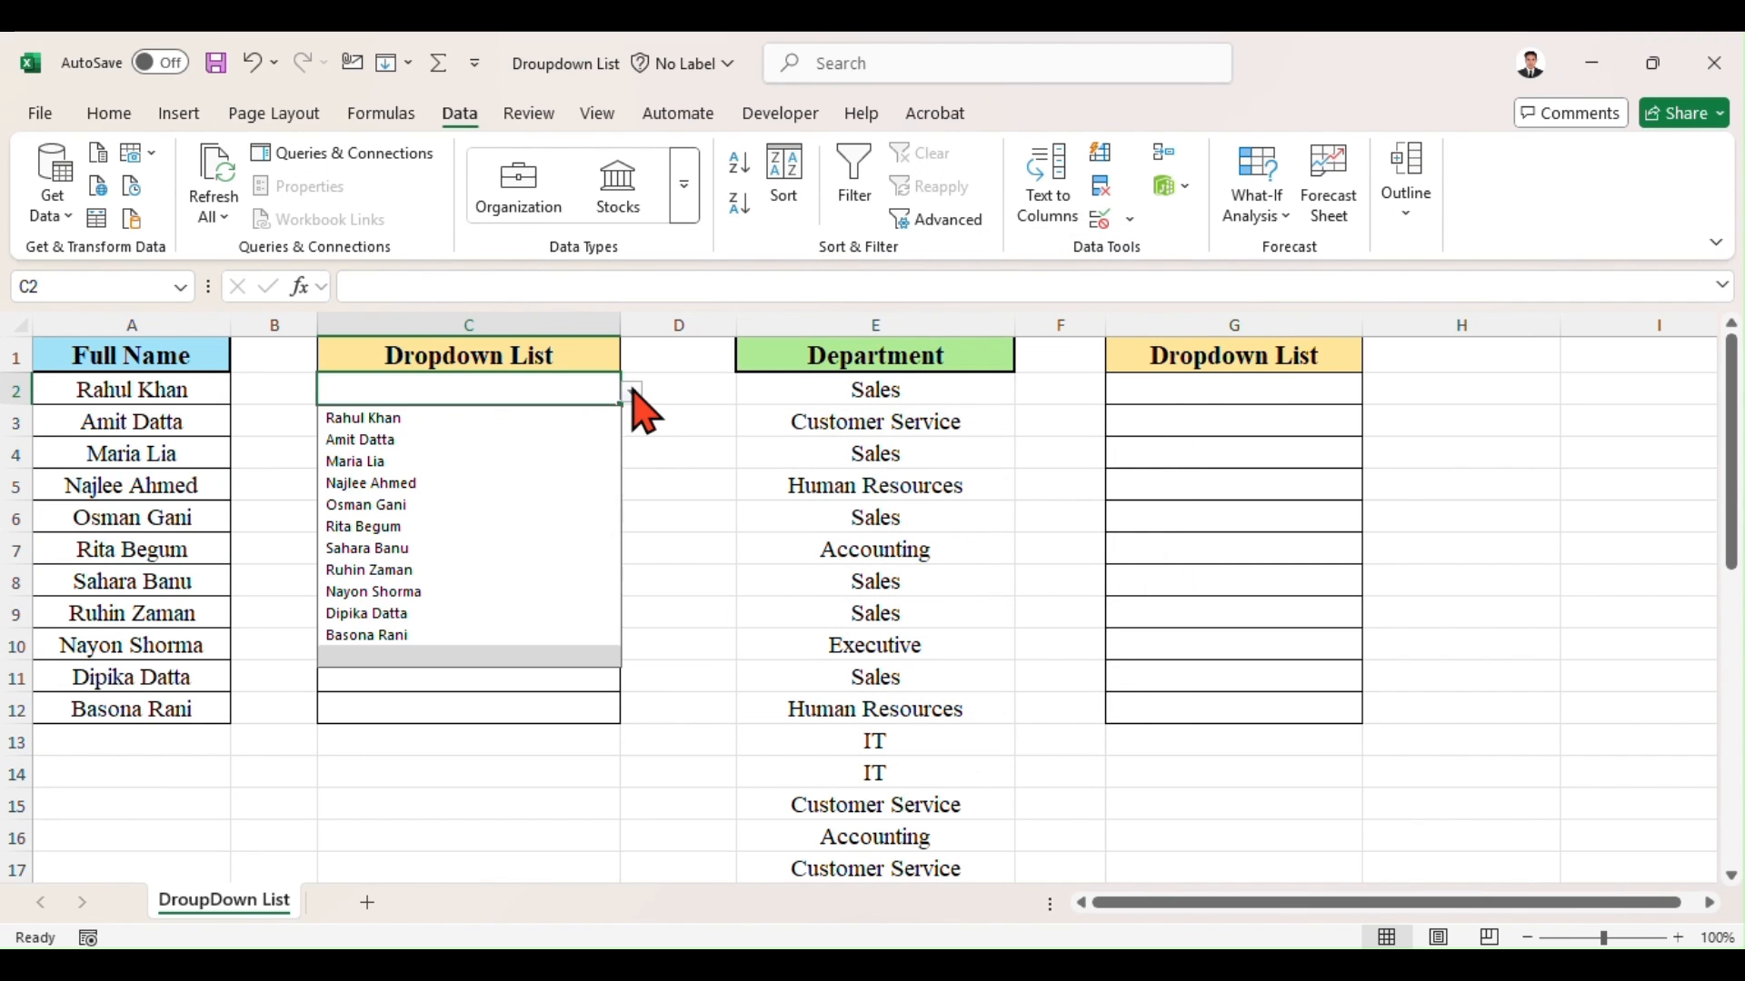
{"action": "left_click", "coordinate": [445, 505]}
{"action": "left_click", "coordinate": [467, 452]}
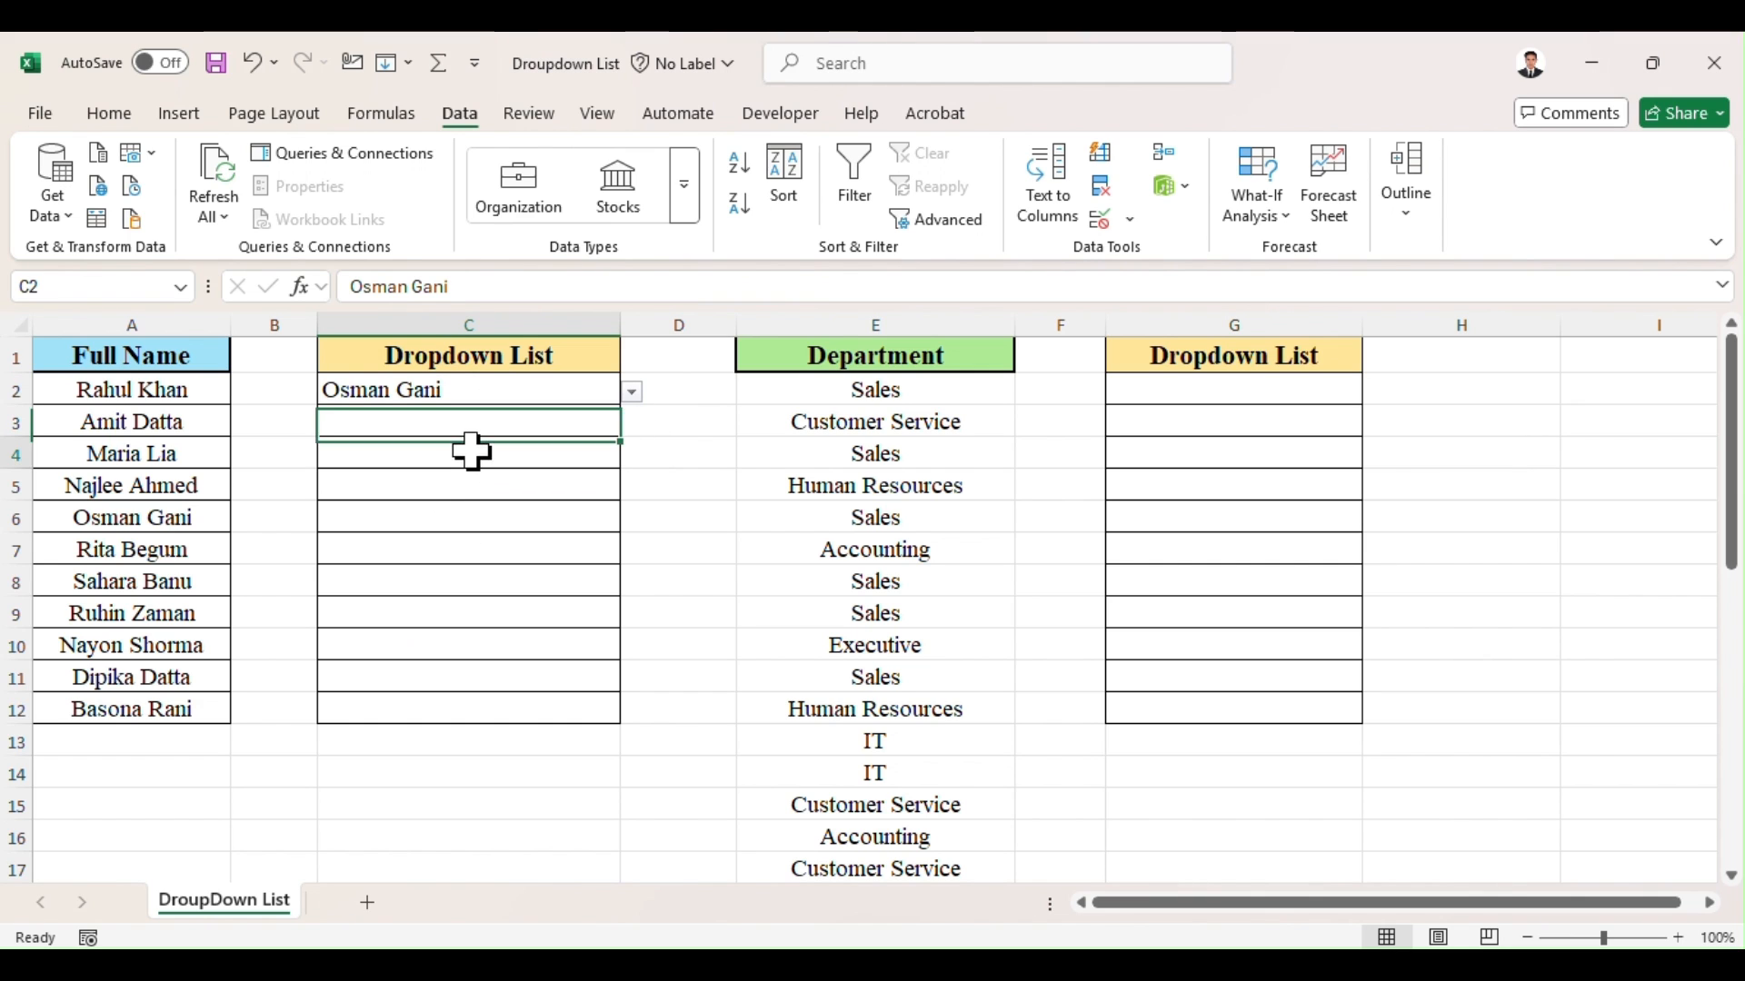
Fill C2 down through C12 to copy its dropdown, and clear the copied names from C3:C12.
{"action": "left_click", "coordinate": [499, 391]}
{"action": "left_click_drag", "start_coordinate": [495, 403], "coordinate": [465, 696]}
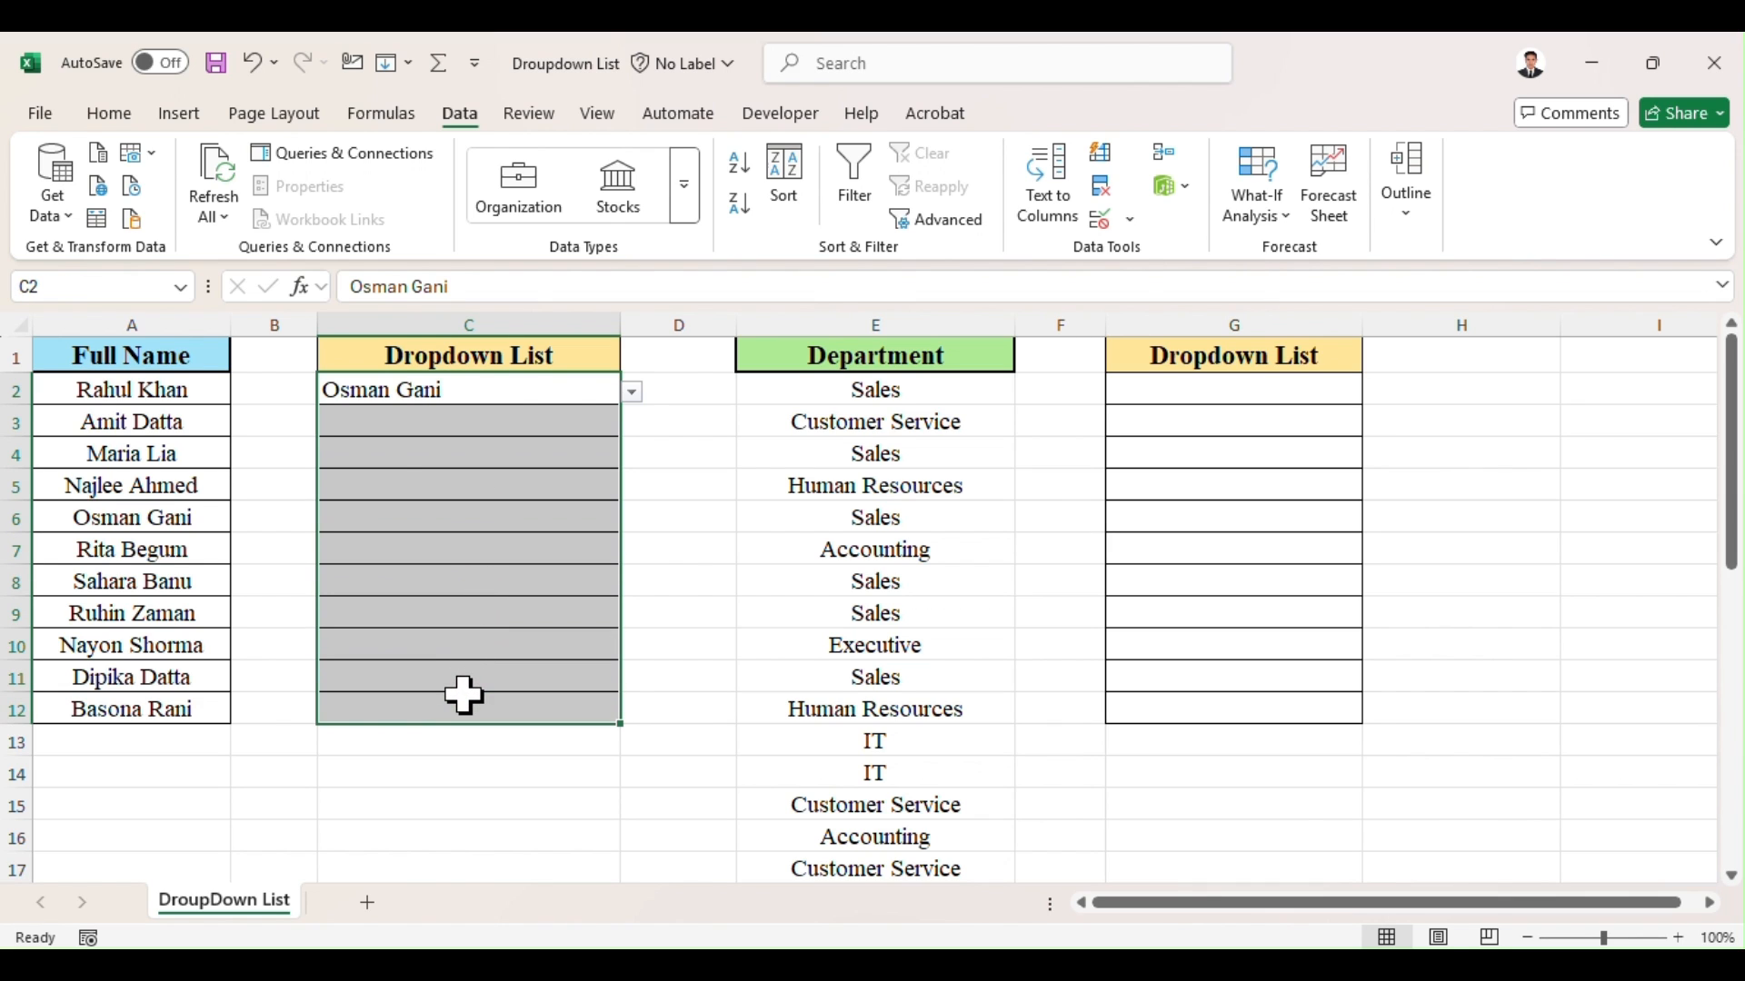
{"action": "key", "text": "ctrl+d"}
{"action": "left_click_drag", "start_coordinate": [448, 428], "coordinate": [433, 708]}
{"action": "key", "text": "Delete"}
Choose the third name from the dropdown in C9 and the eighth name in C6.
{"action": "left_click", "coordinate": [460, 611]}
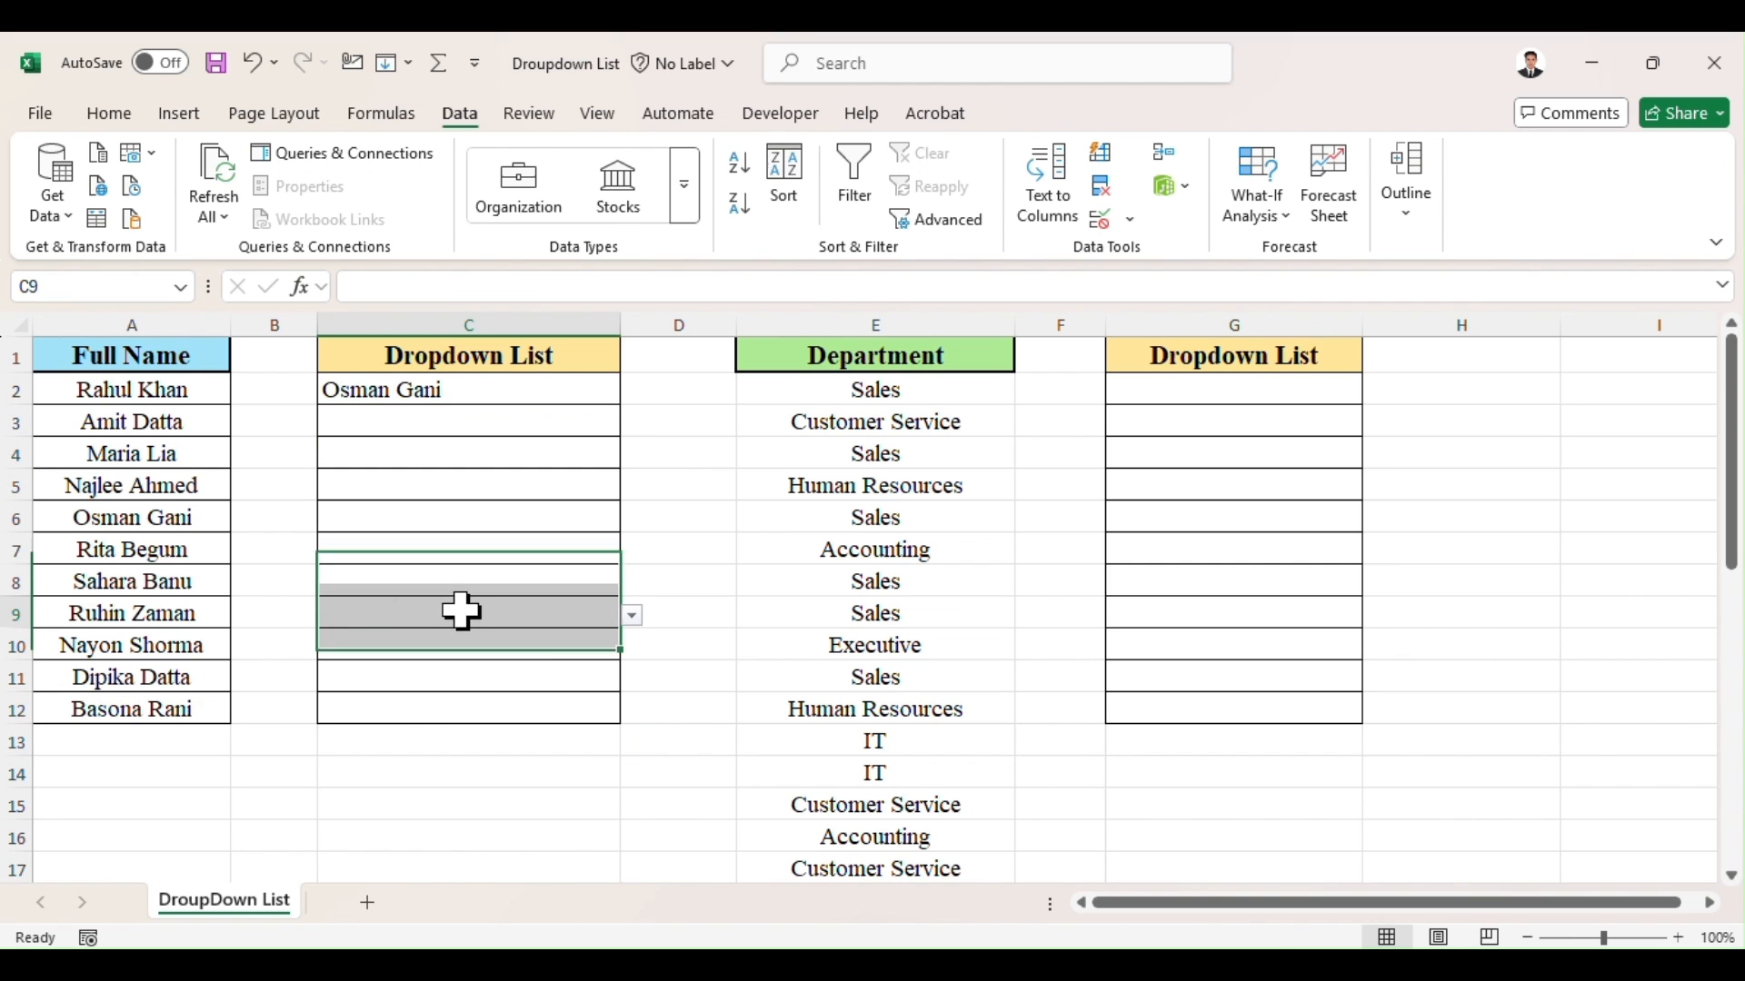
{"action": "left_click", "coordinate": [634, 615]}
{"action": "left_click", "coordinate": [450, 688]}
{"action": "left_click", "coordinate": [488, 526]}
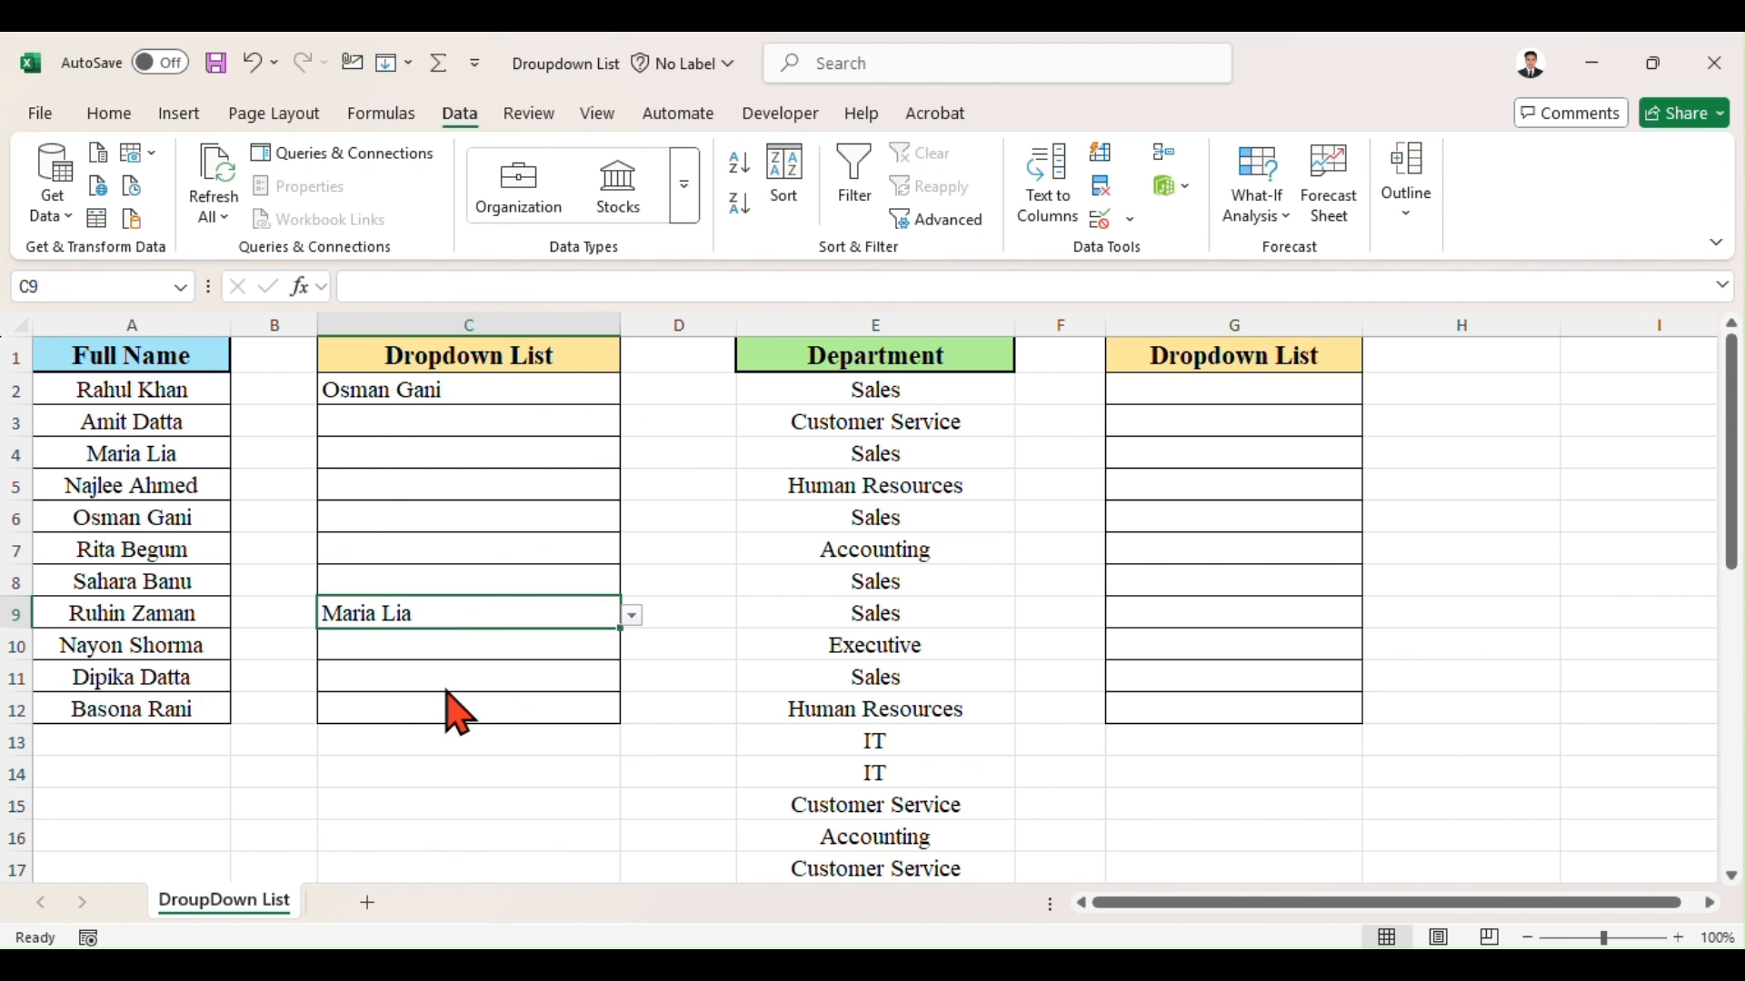
{"action": "left_click", "coordinate": [632, 520]}
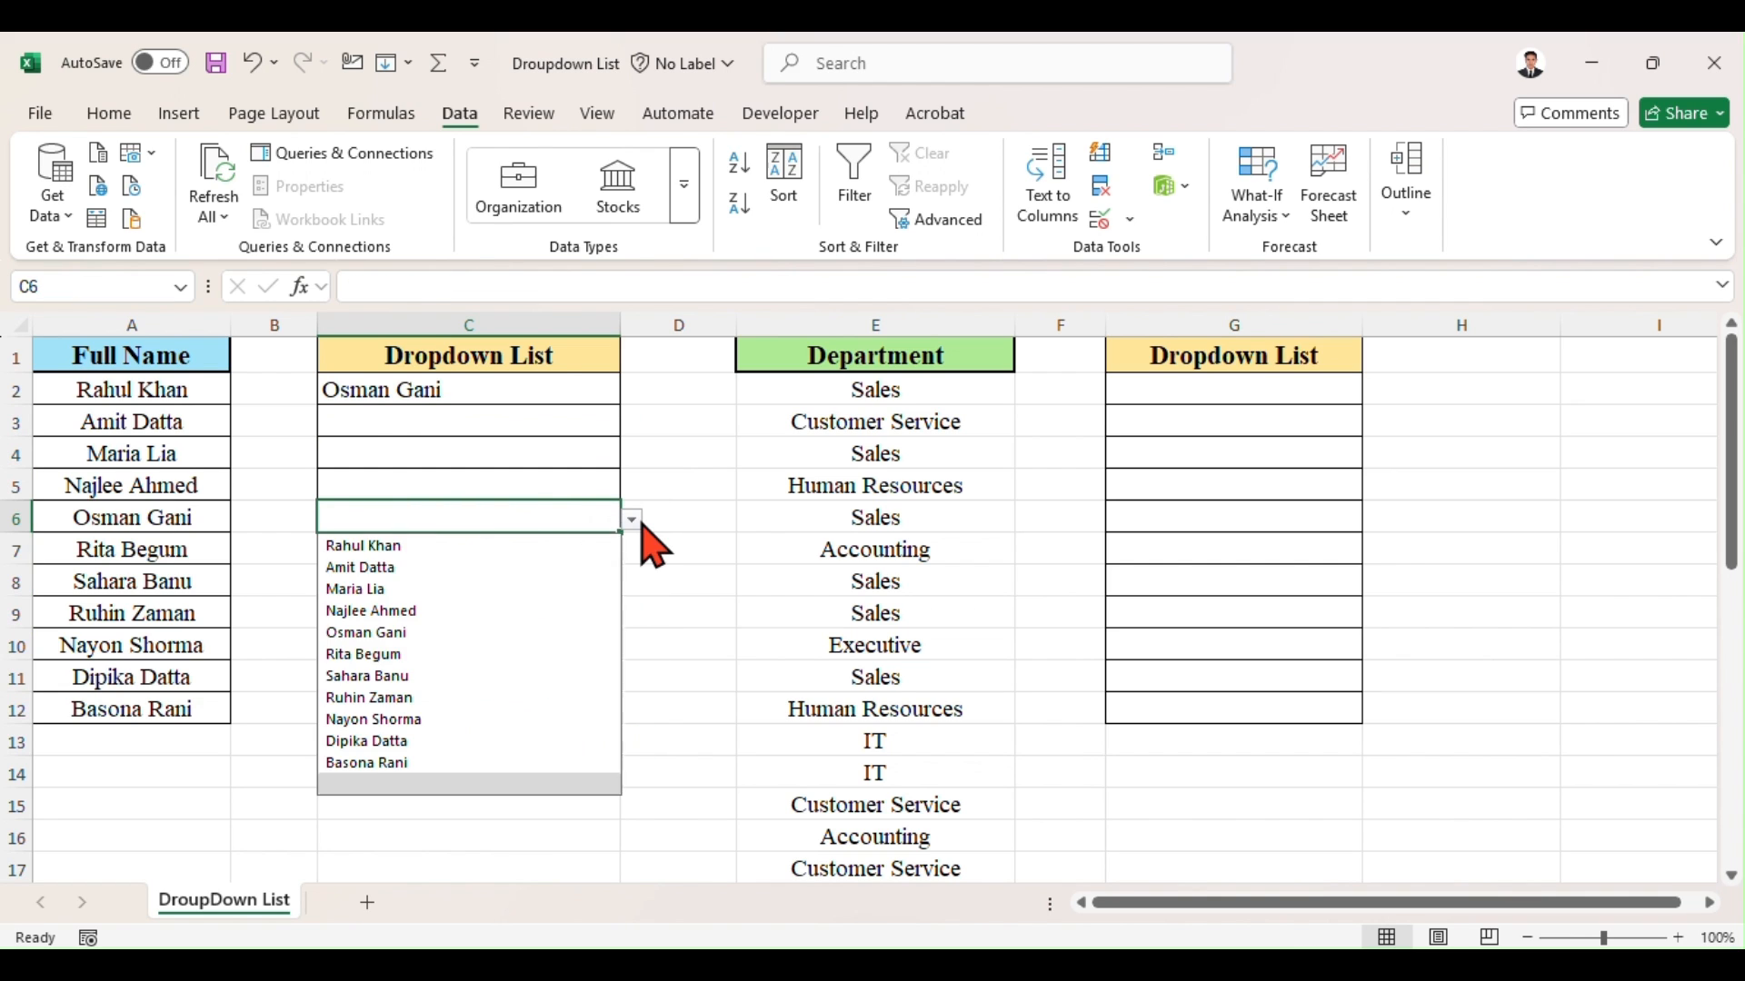
{"action": "left_click", "coordinate": [467, 694]}
Choose the seventh name from the dropdown in C4 and the fifth name in C11.
{"action": "left_click", "coordinate": [491, 448]}
{"action": "left_click", "coordinate": [631, 456]}
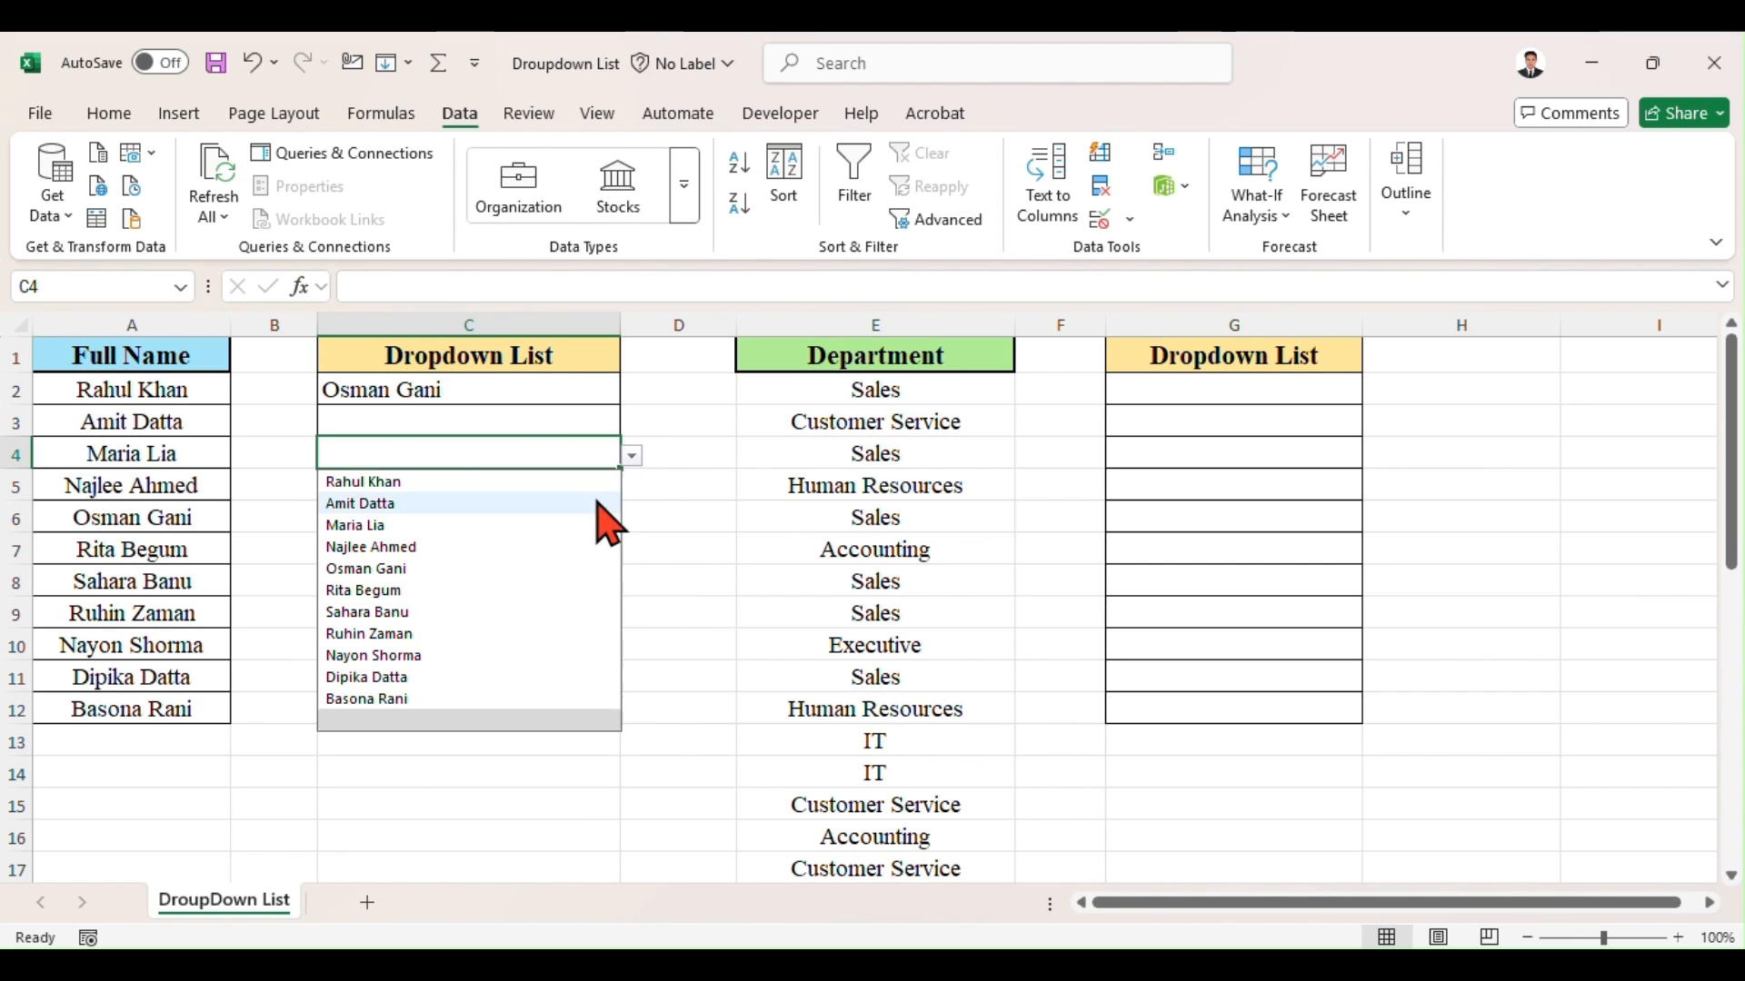
{"action": "left_click", "coordinate": [522, 614]}
{"action": "left_click", "coordinate": [428, 675]}
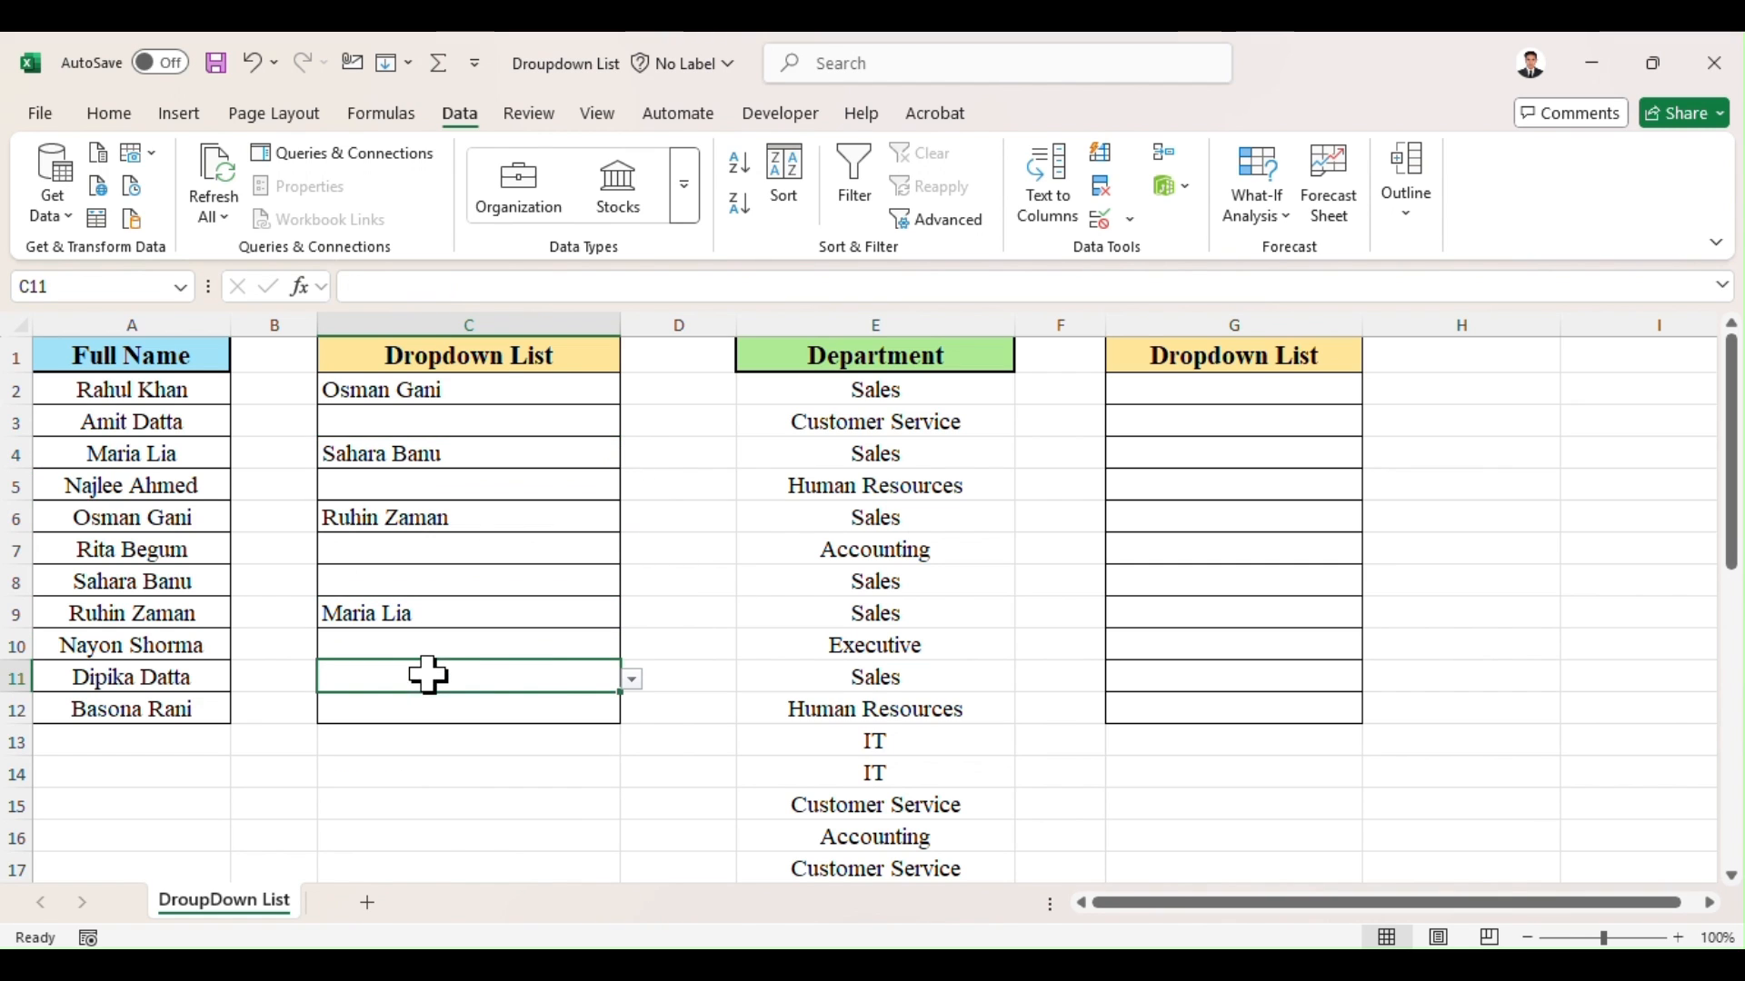
{"action": "left_click", "coordinate": [631, 680]}
{"action": "left_click", "coordinate": [472, 499]}
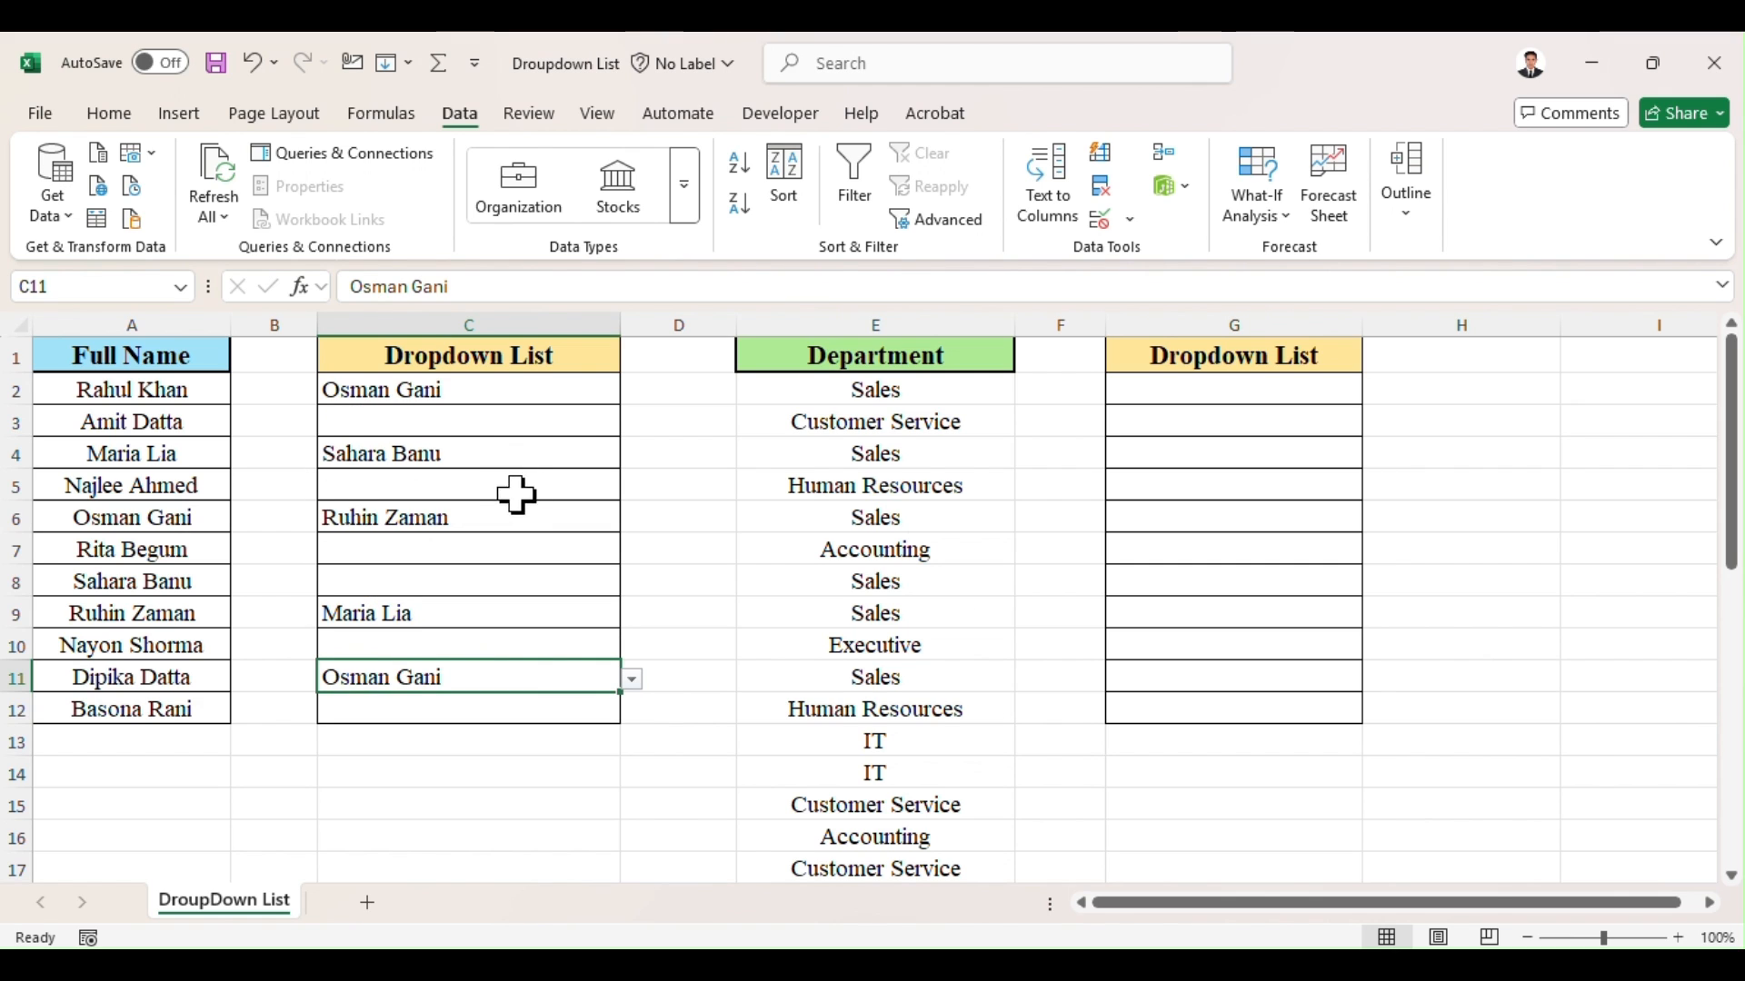
{"action": "left_click", "coordinate": [865, 393]}
{"action": "key", "text": "ctrl+shift+Down"}
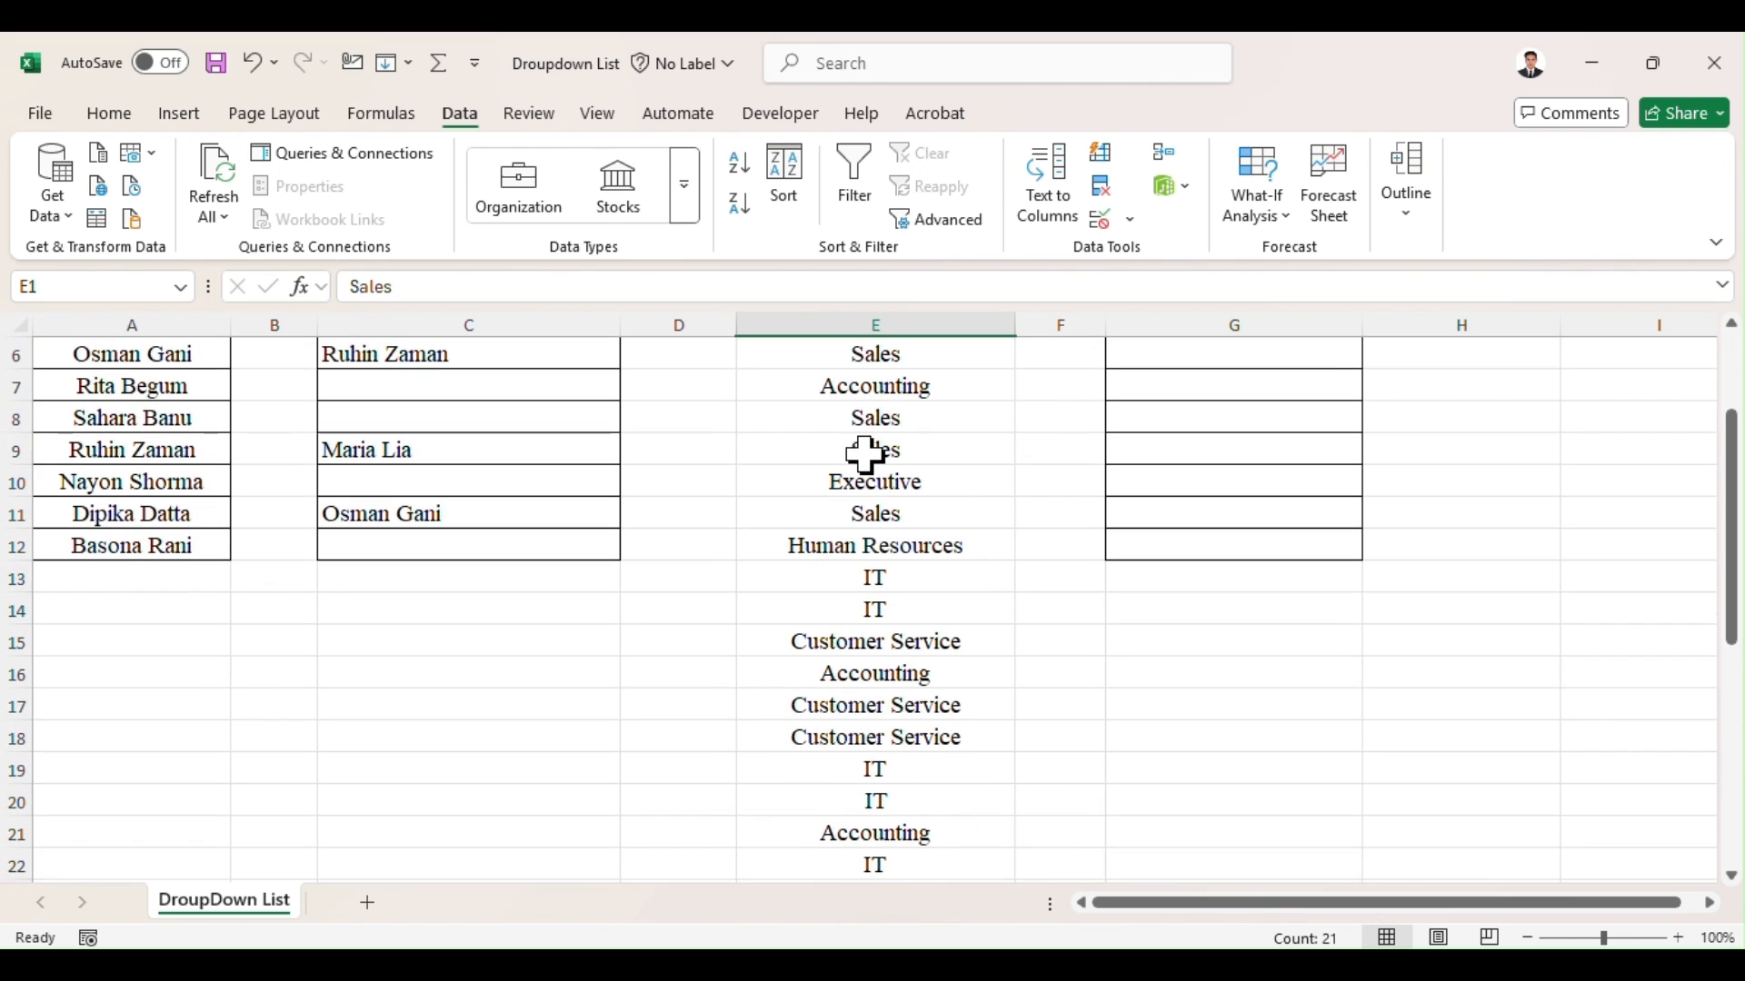
{"action": "key", "text": "ctrl+Up"}
{"action": "key", "text": "Down"}
{"action": "key", "text": "Down"}
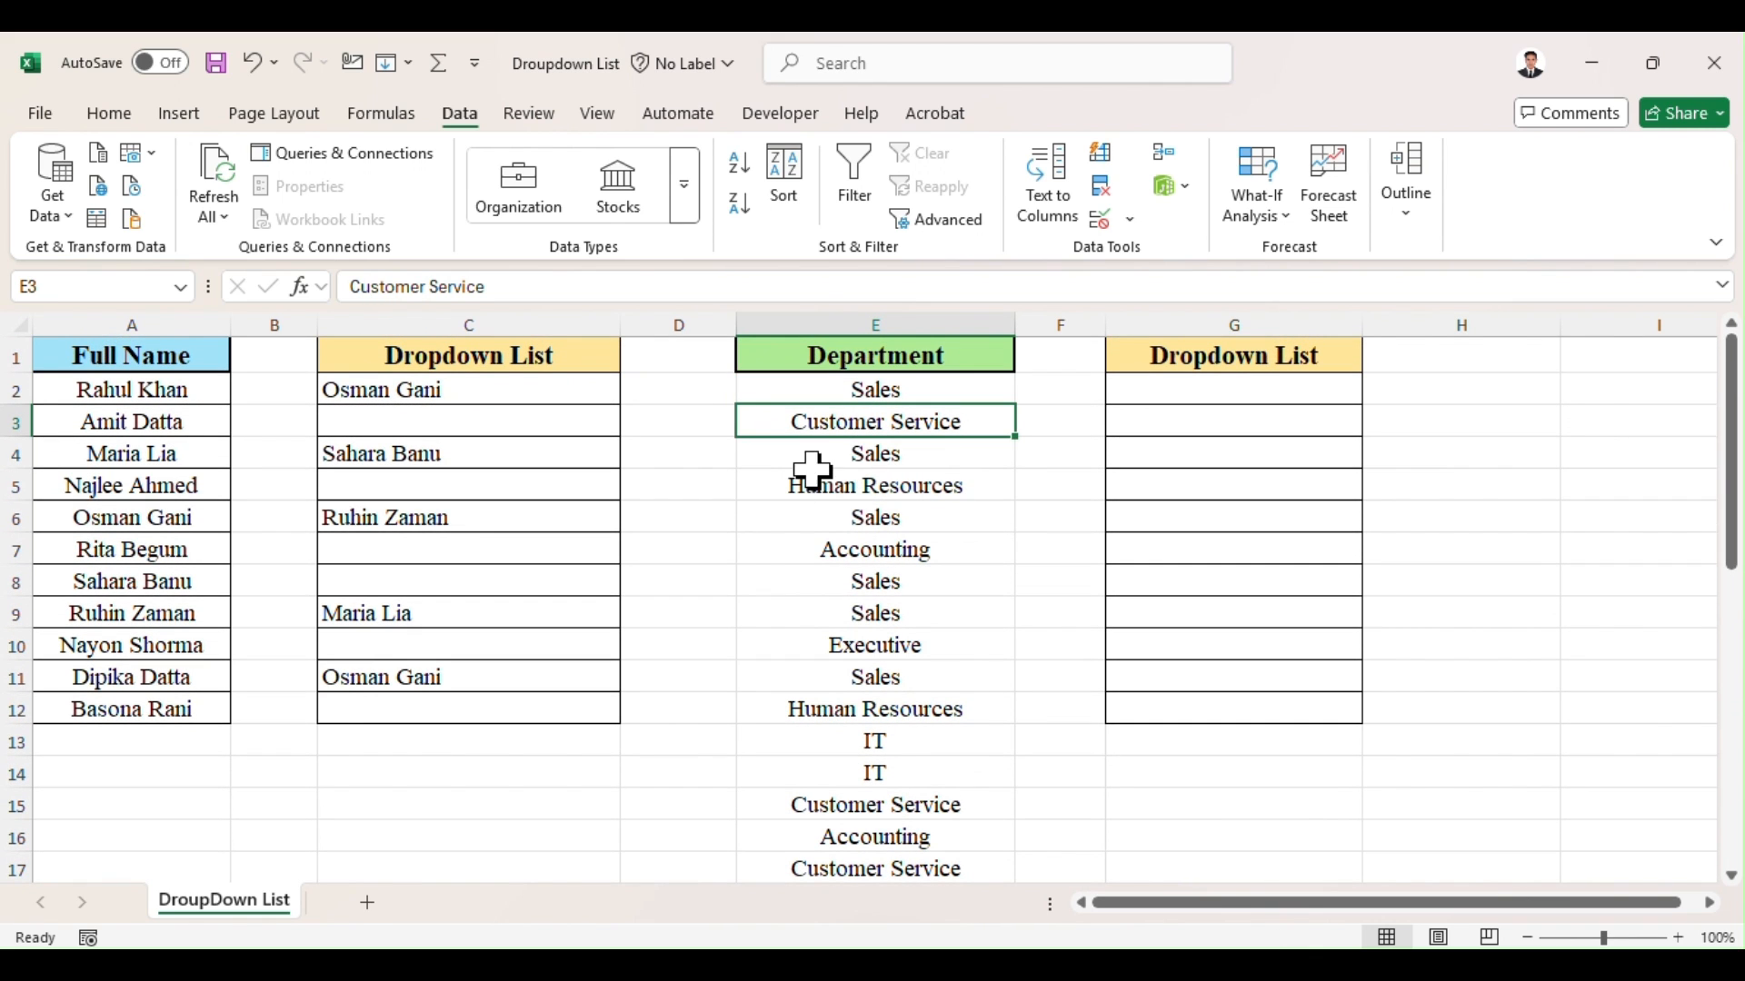
{"action": "left_click", "coordinate": [1215, 408]}
Highlight the duplicate values in the Department entries E2:E22 with conditional formatting, using a light red fill with dark red text.
{"action": "left_click_drag", "start_coordinate": [882, 400], "coordinate": [864, 842]}
{"action": "left_click", "coordinate": [179, 112]}
{"action": "left_click", "coordinate": [117, 118]}
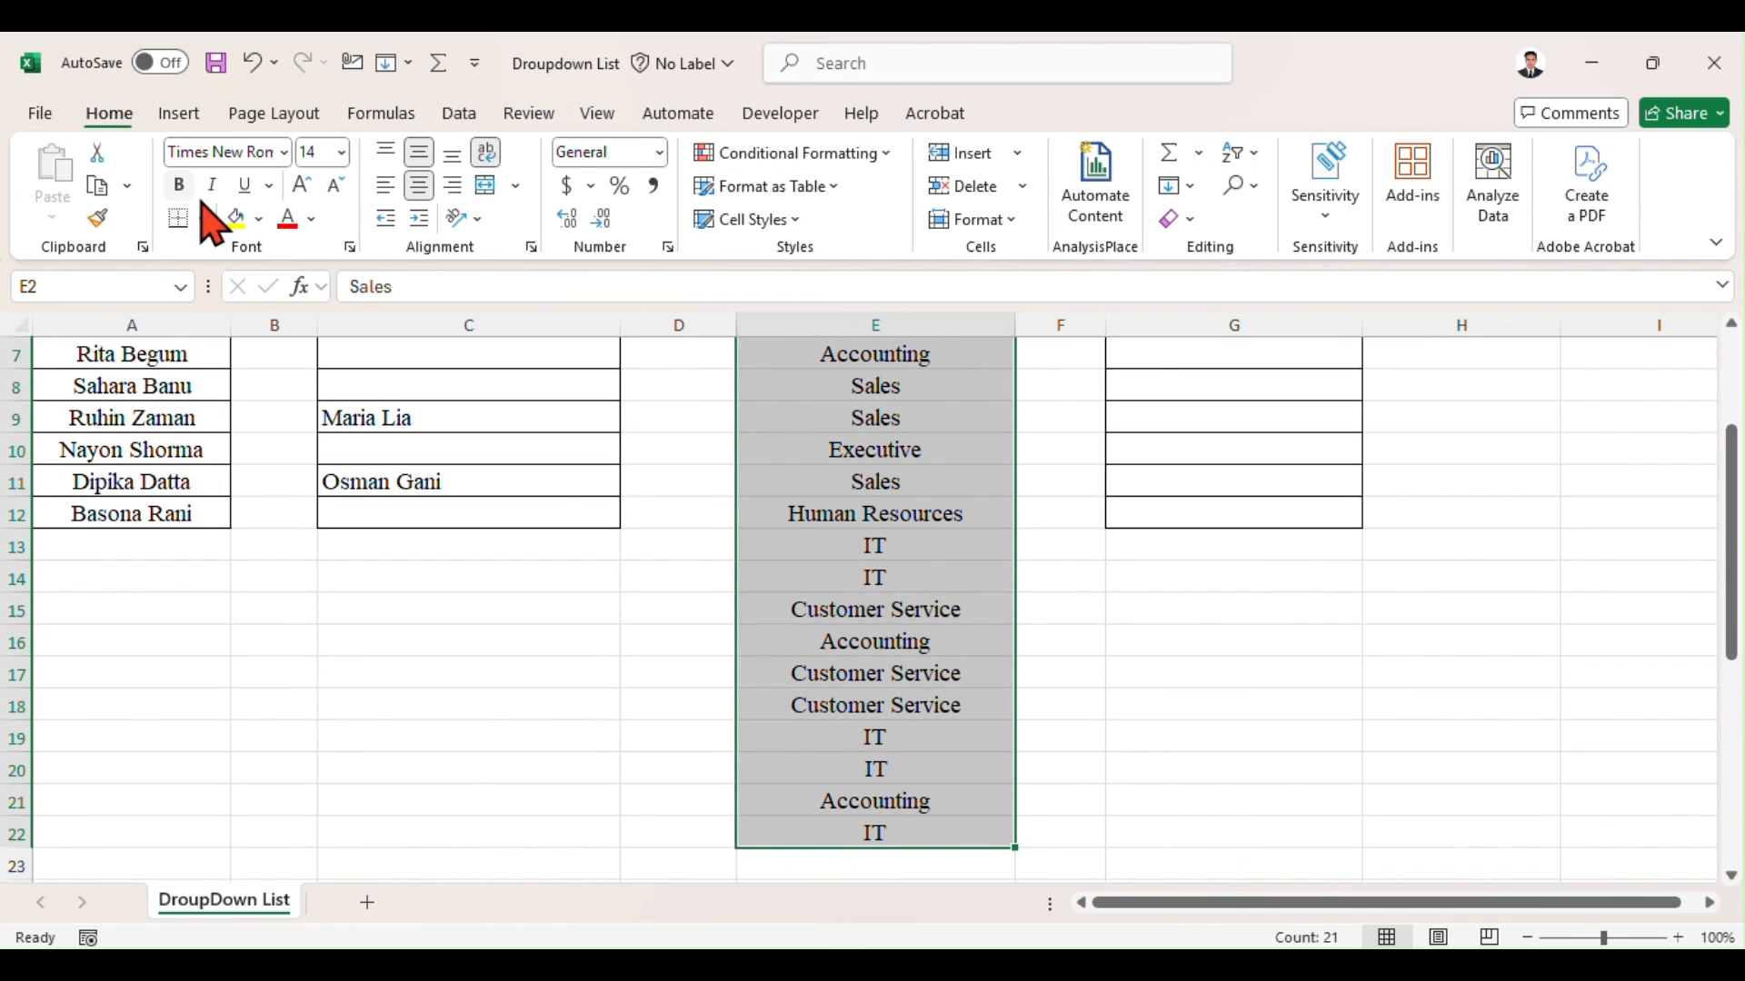
{"action": "left_click", "coordinate": [886, 155]}
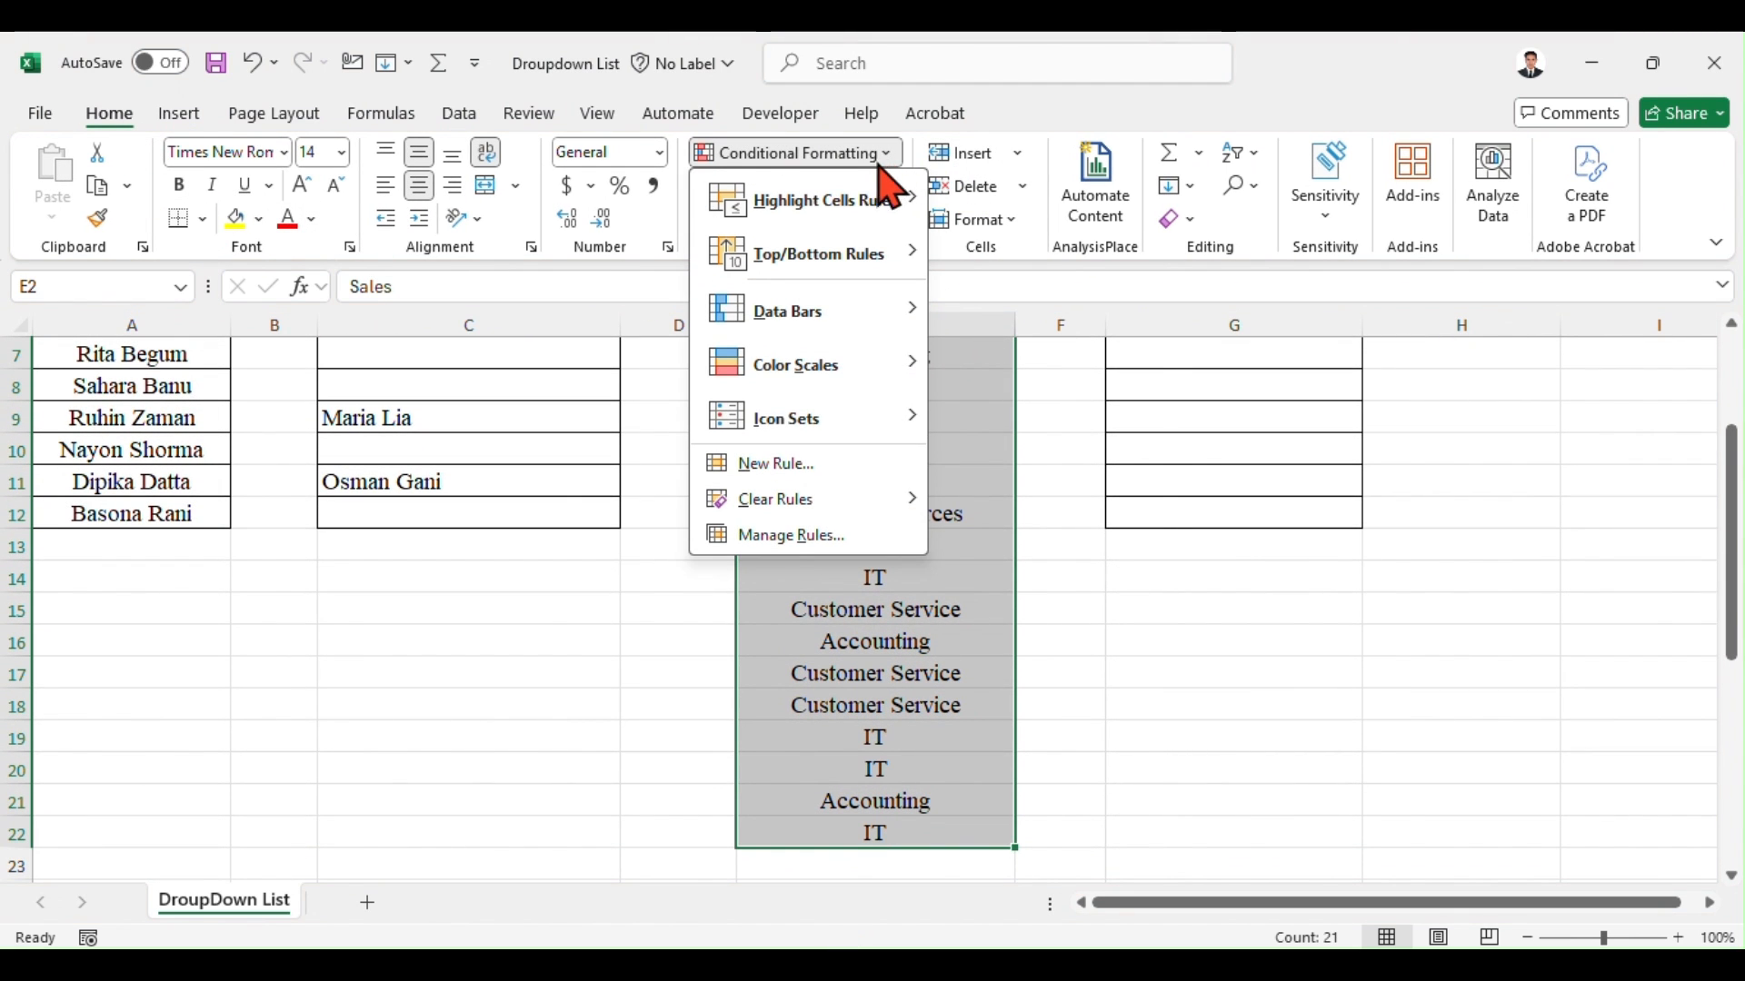
{"action": "mouse_move", "coordinate": [872, 219]}
{"action": "left_click", "coordinate": [1072, 522]}
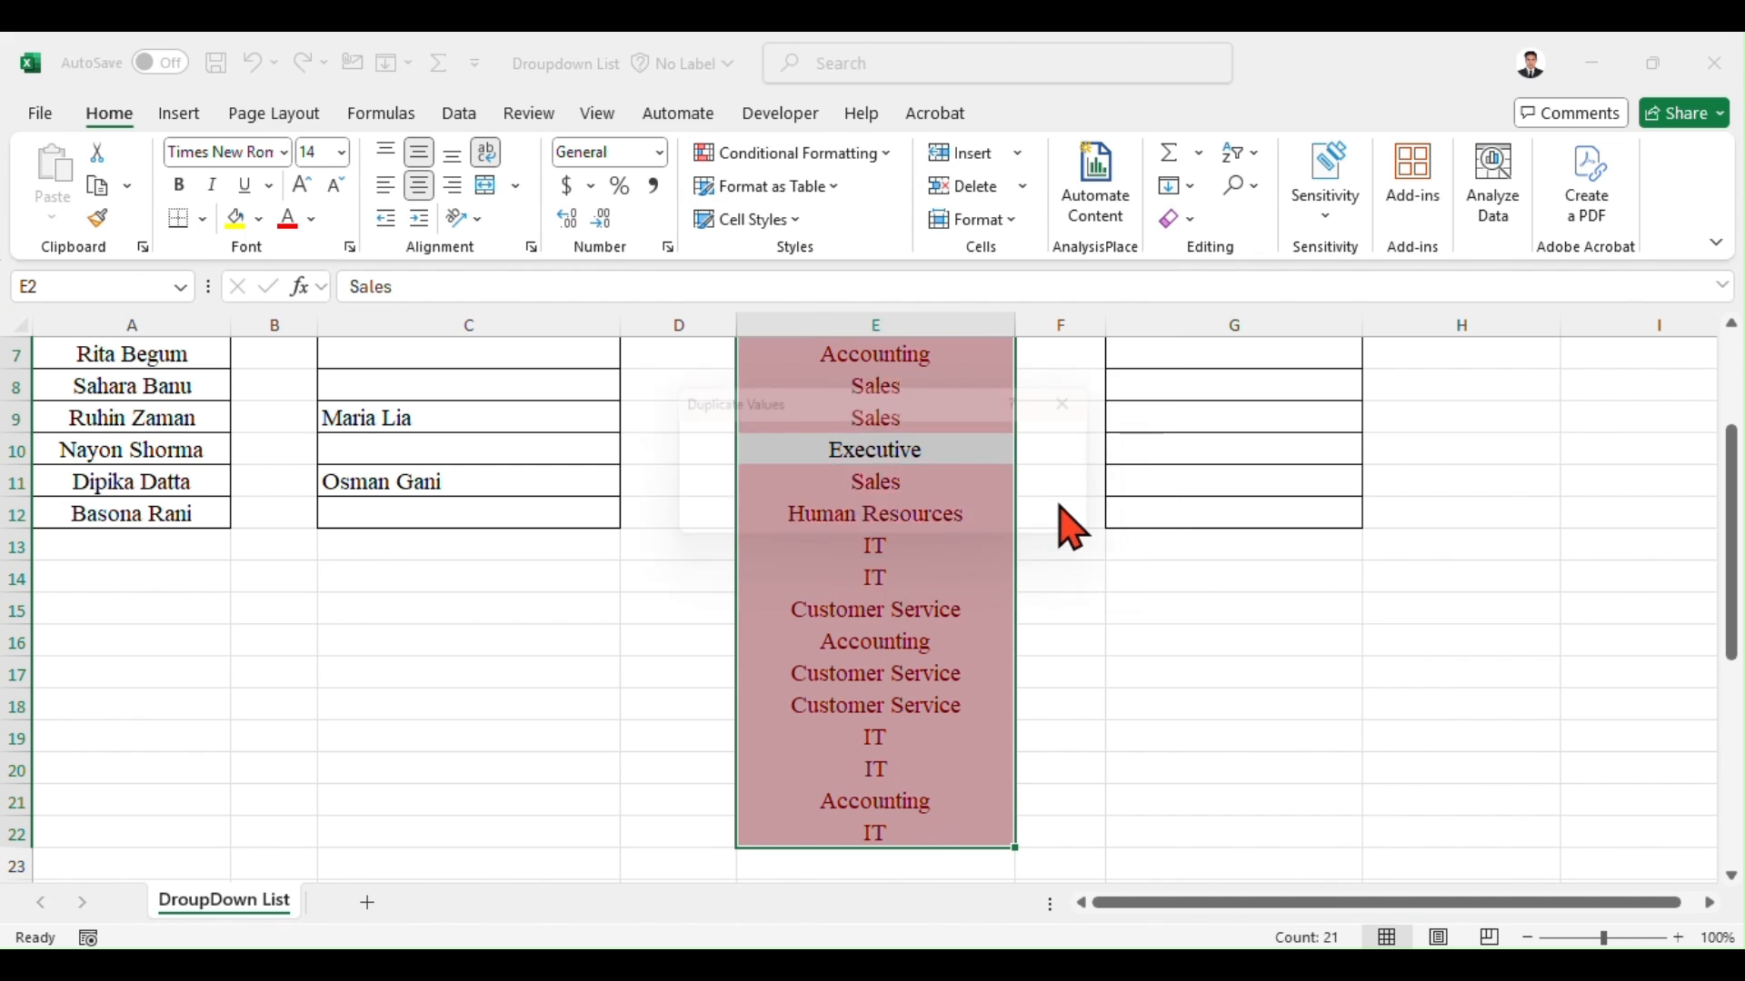
{"action": "left_click", "coordinate": [966, 523]}
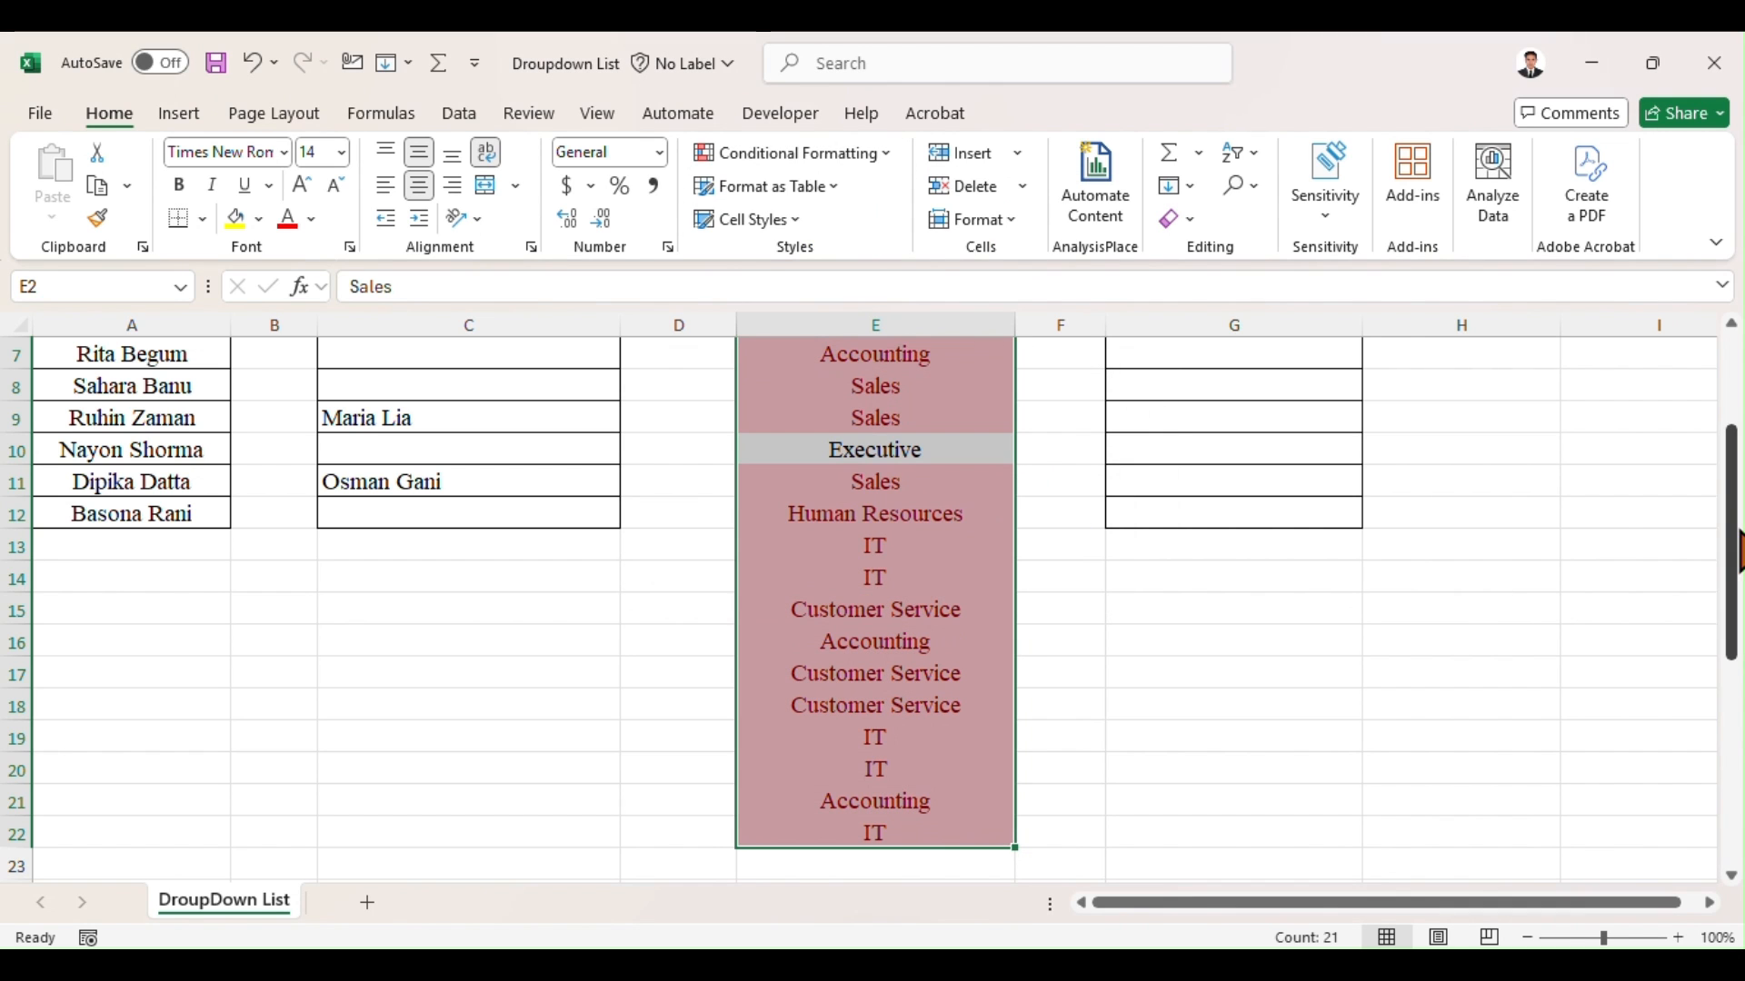
{"action": "left_click_drag", "start_coordinate": [1736, 545], "coordinate": [1731, 436]}
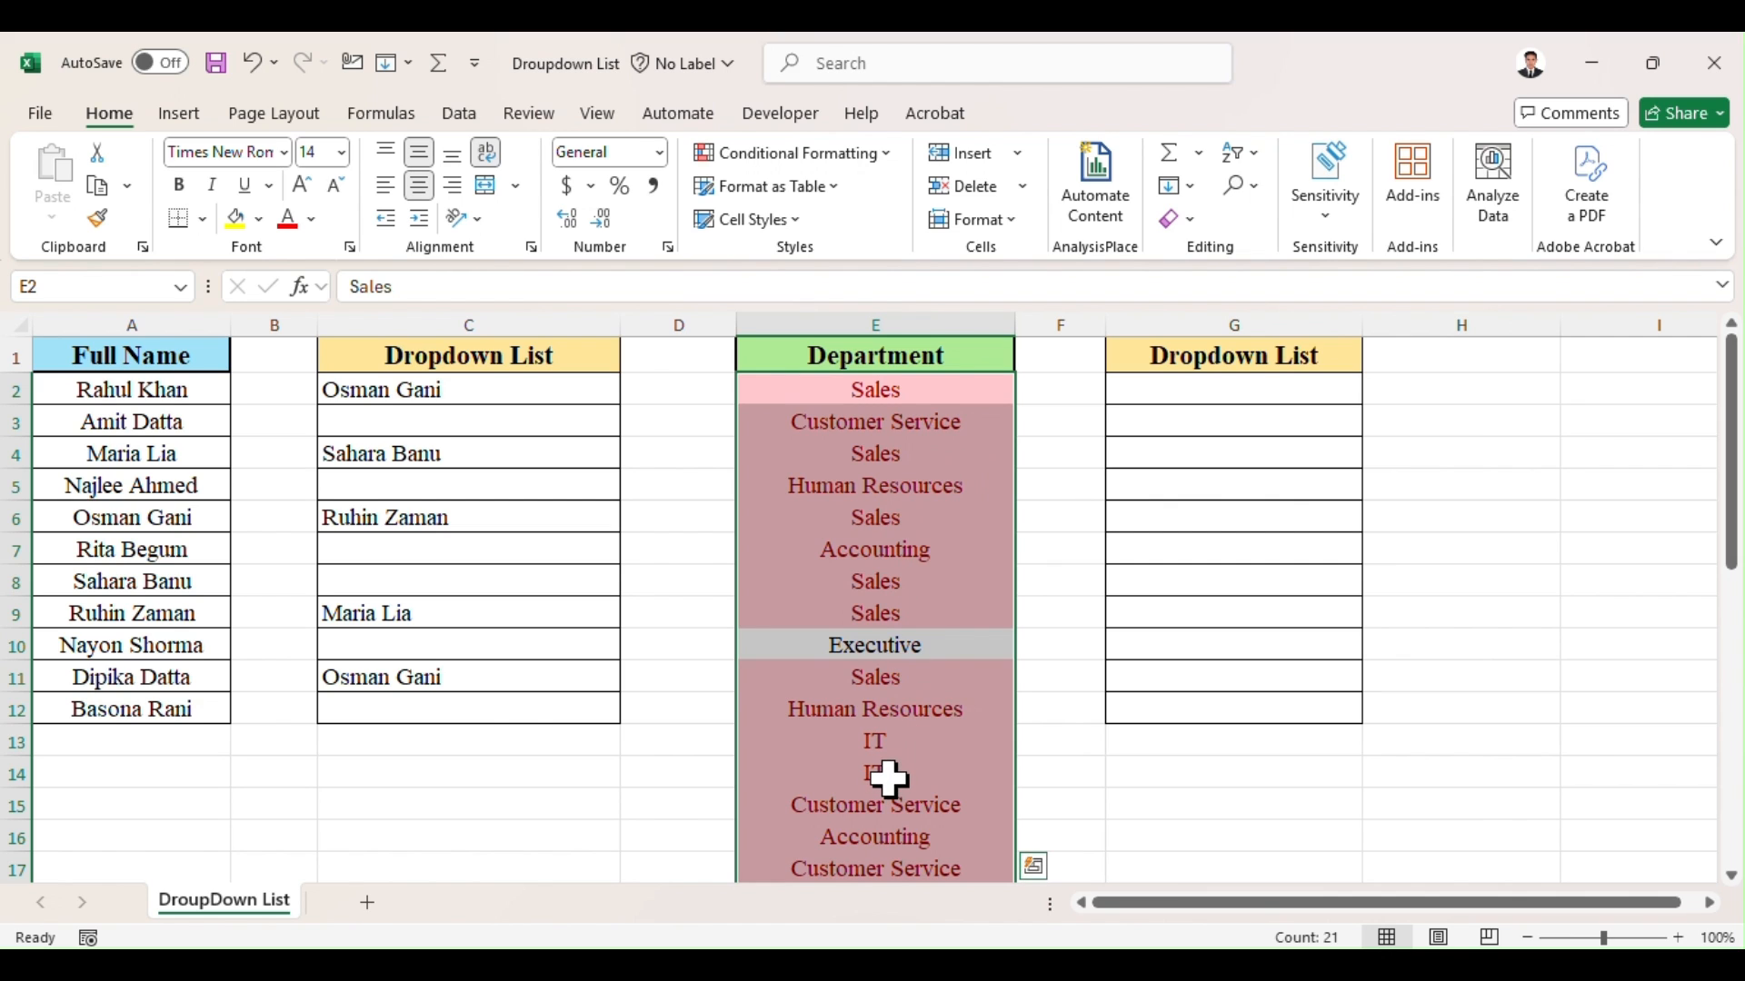
{"action": "left_click", "coordinate": [809, 486]}
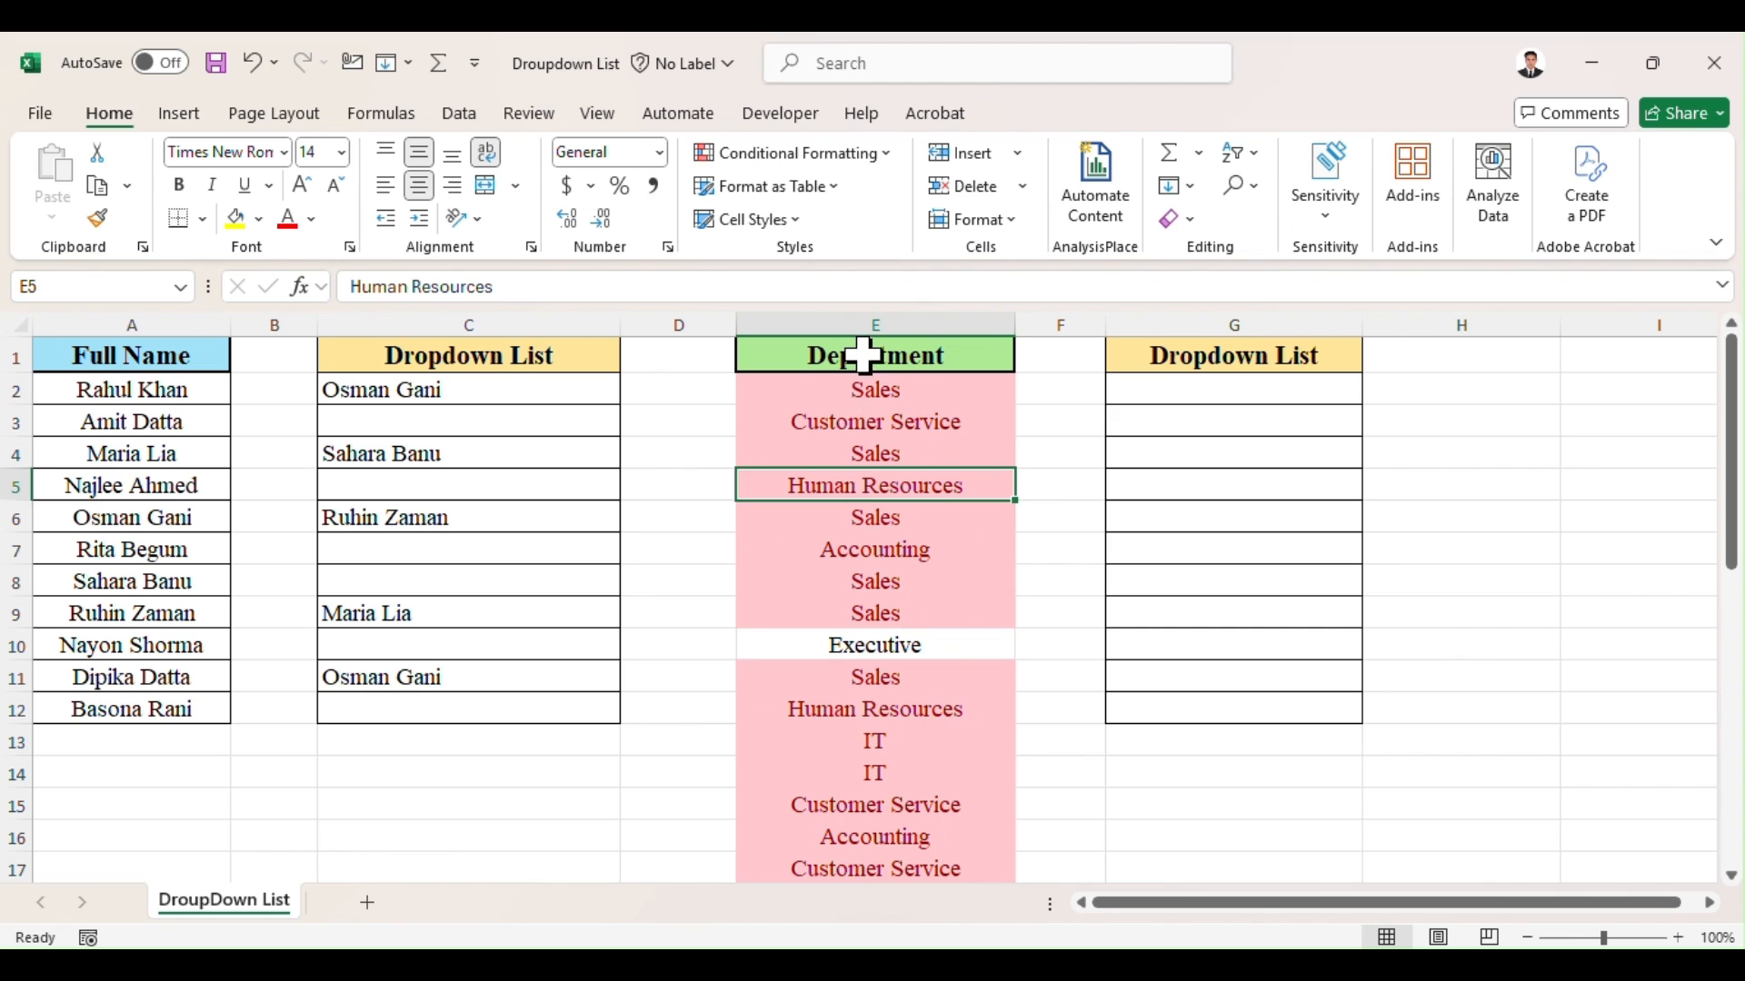
Remove the duplicate values from the Department column E, treating its first row as a header.
{"action": "left_click", "coordinate": [862, 325]}
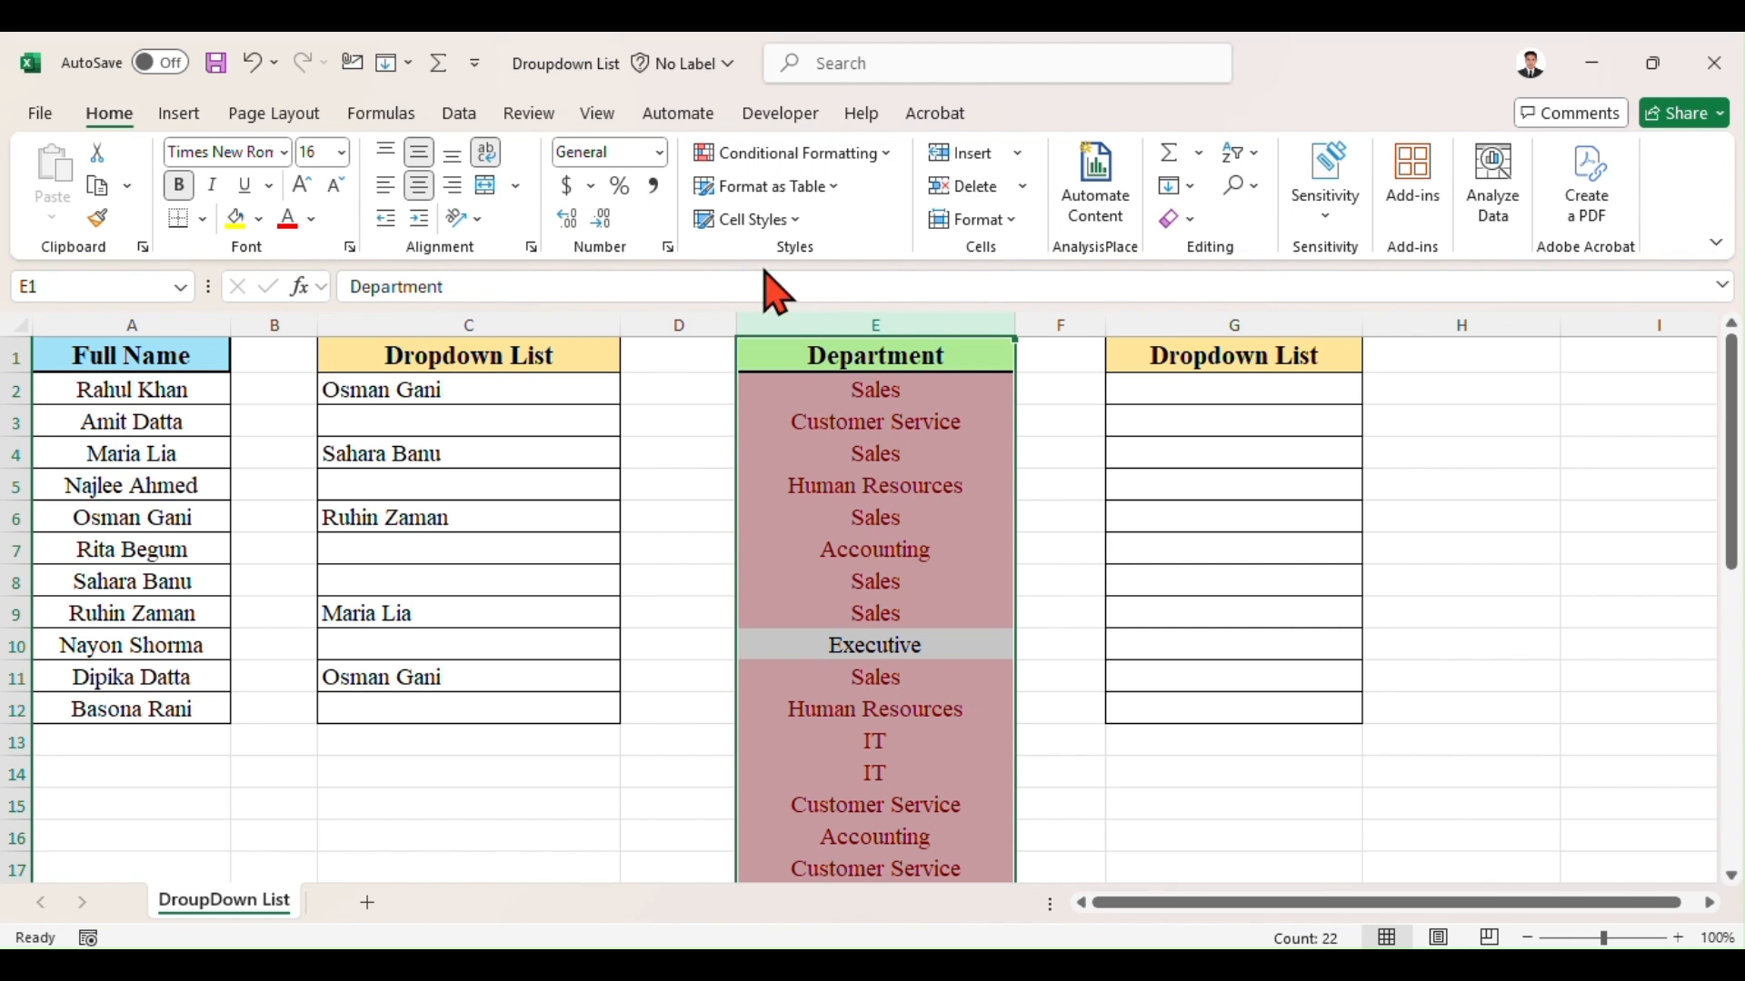
{"action": "left_click", "coordinate": [460, 114]}
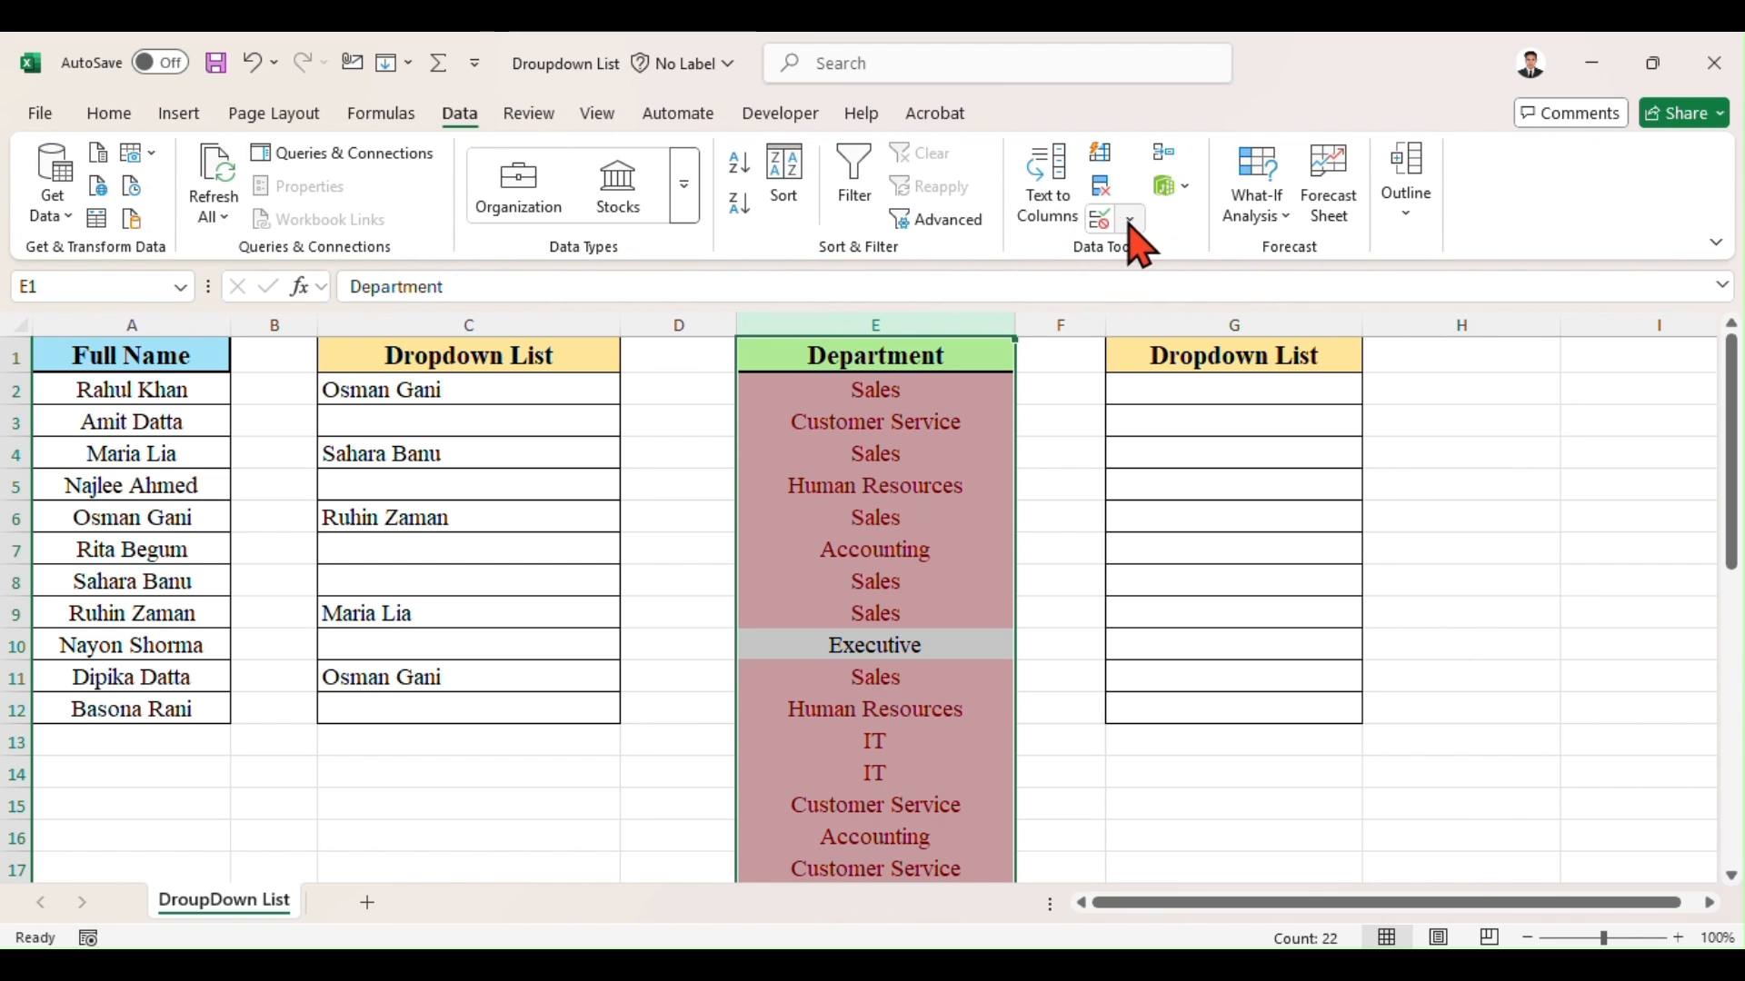
{"action": "left_click", "coordinate": [1103, 189]}
{"action": "left_click_drag", "start_coordinate": [830, 301], "coordinate": [1195, 283]}
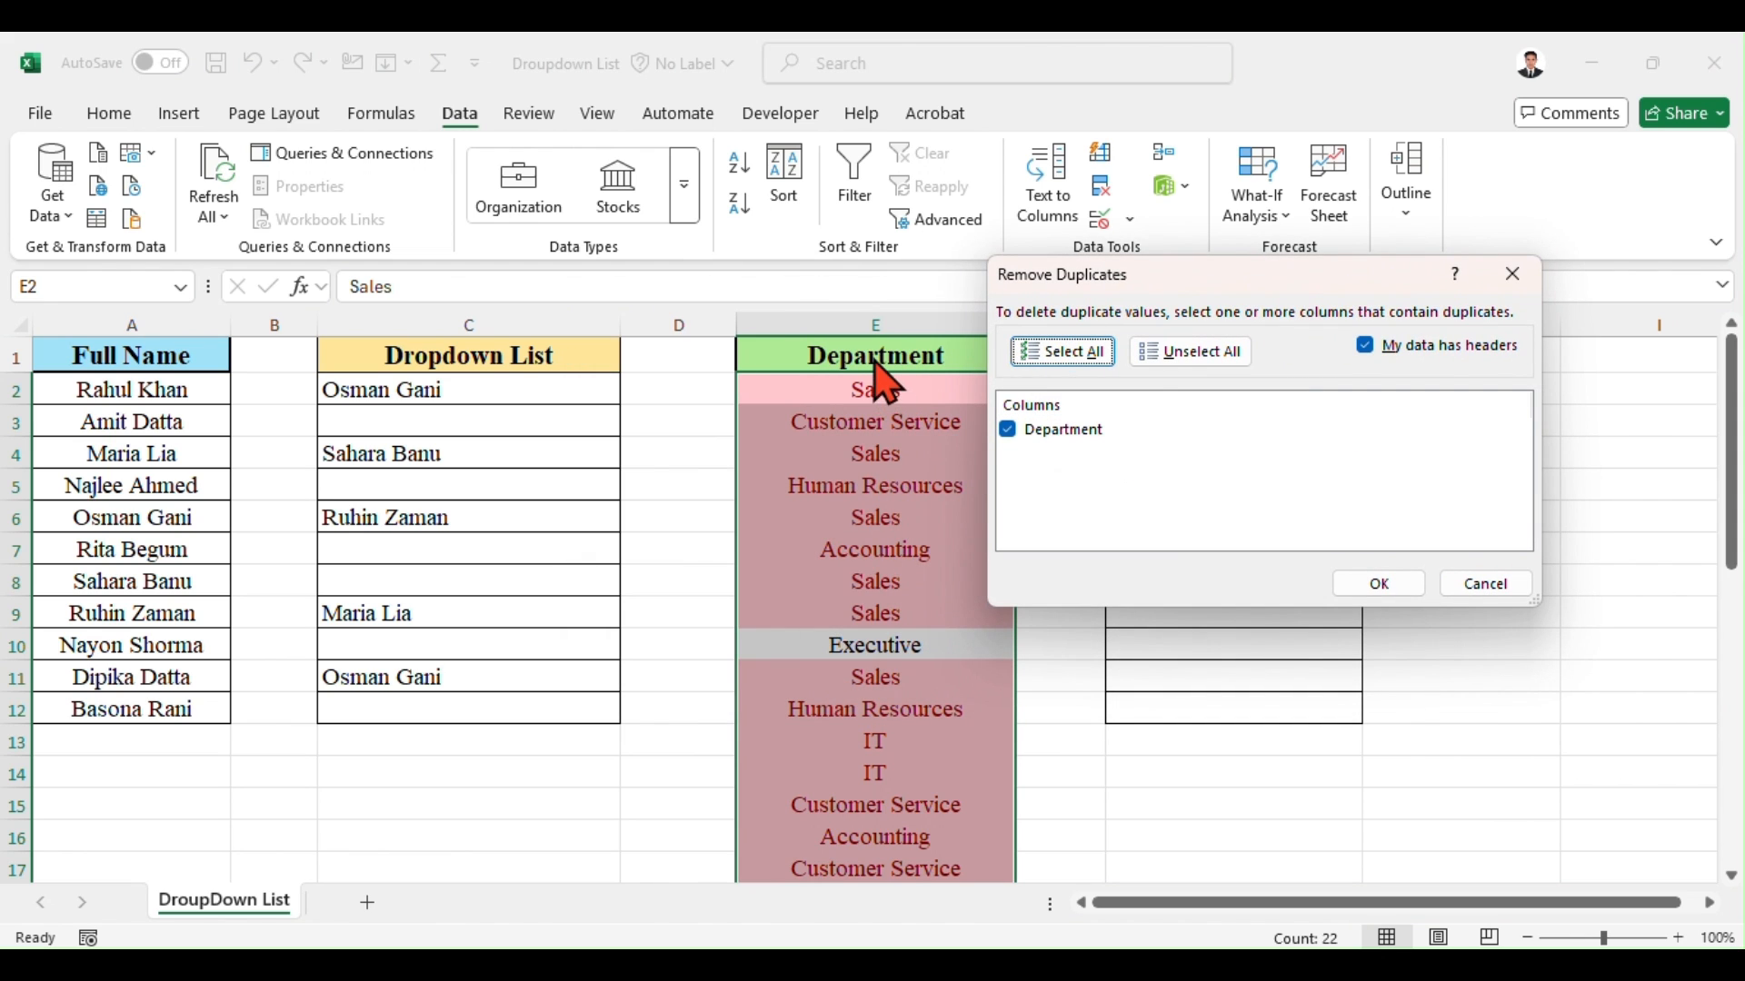
{"action": "left_click", "coordinate": [1400, 586]}
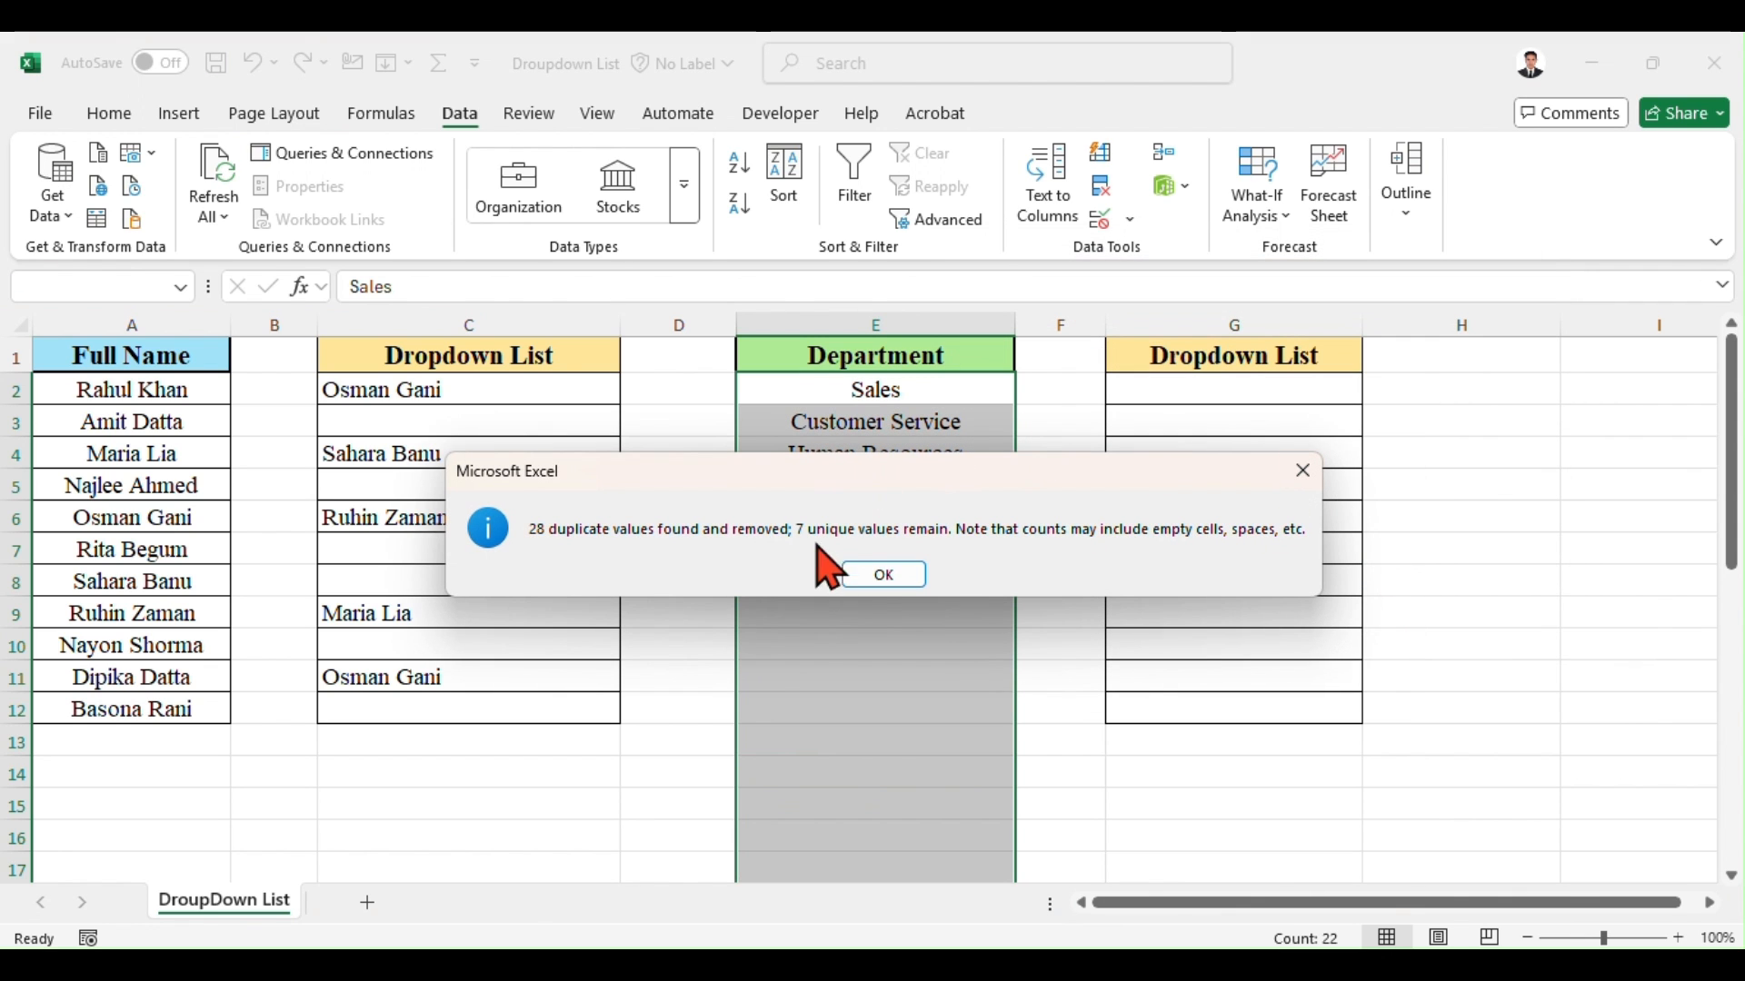
{"action": "left_click", "coordinate": [884, 575]}
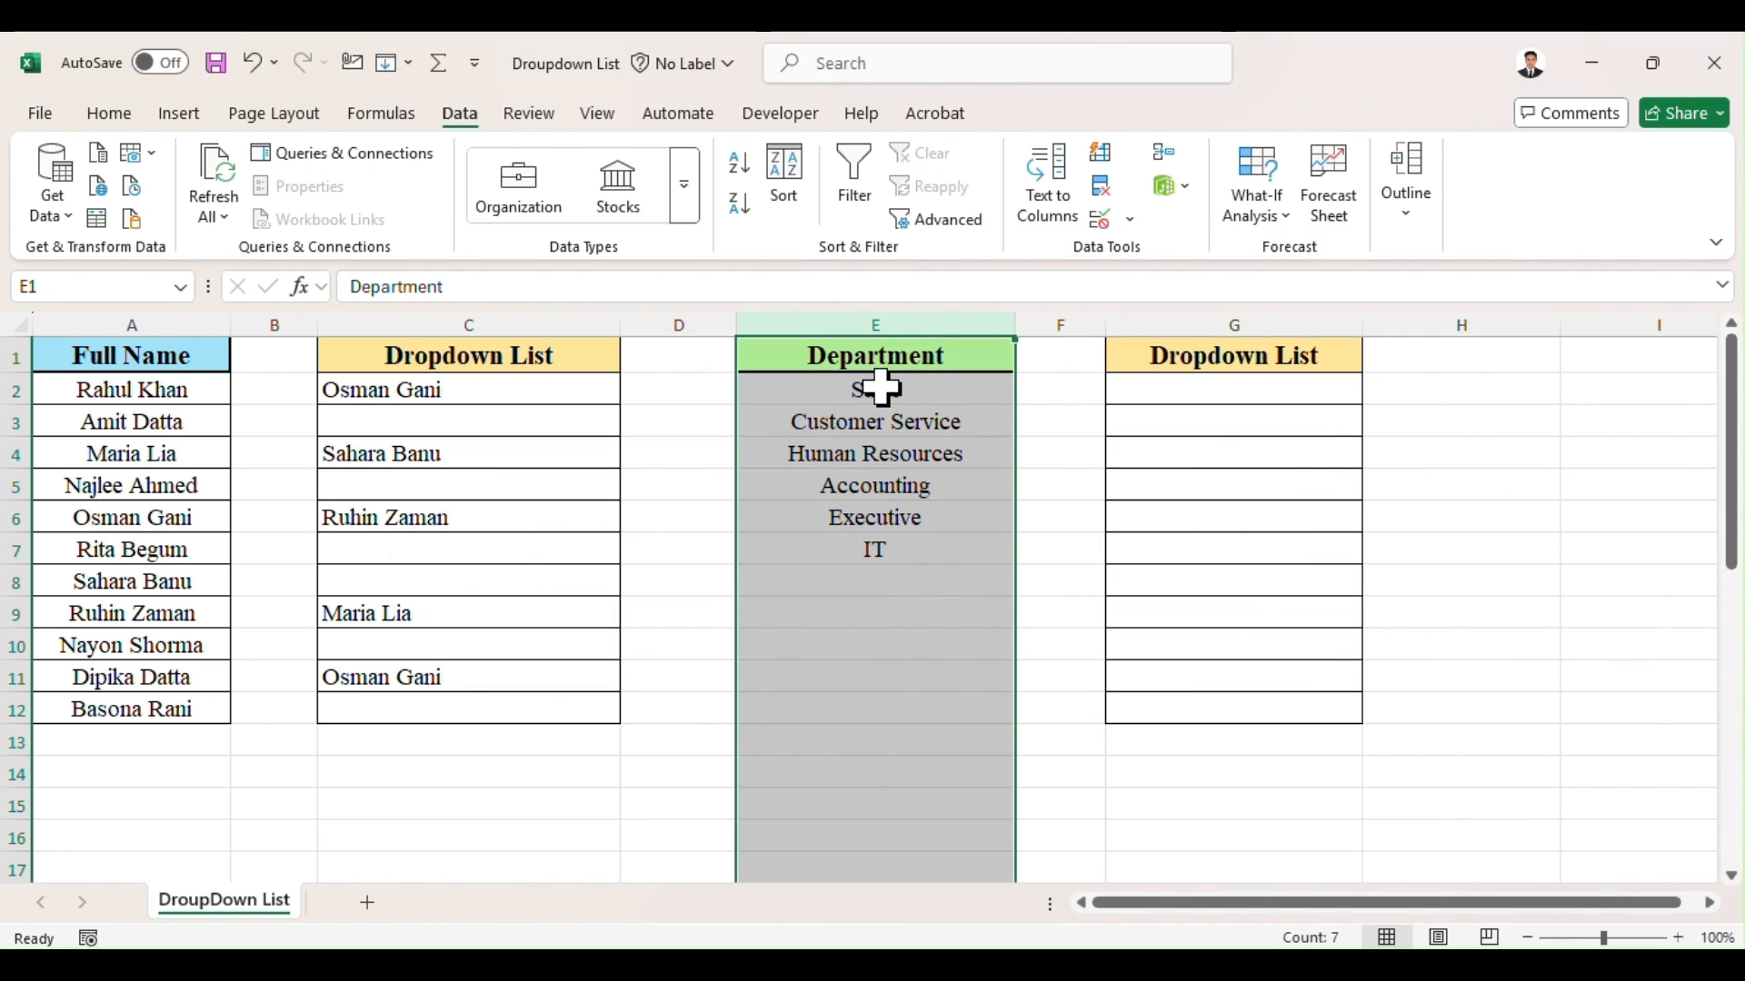
Add a dropdown list to G2:G12 with List data validation, using the unique departments in E2:E7 as the source.
{"action": "left_click_drag", "start_coordinate": [872, 389], "coordinate": [874, 522]}
{"action": "left_click", "coordinate": [888, 357]}
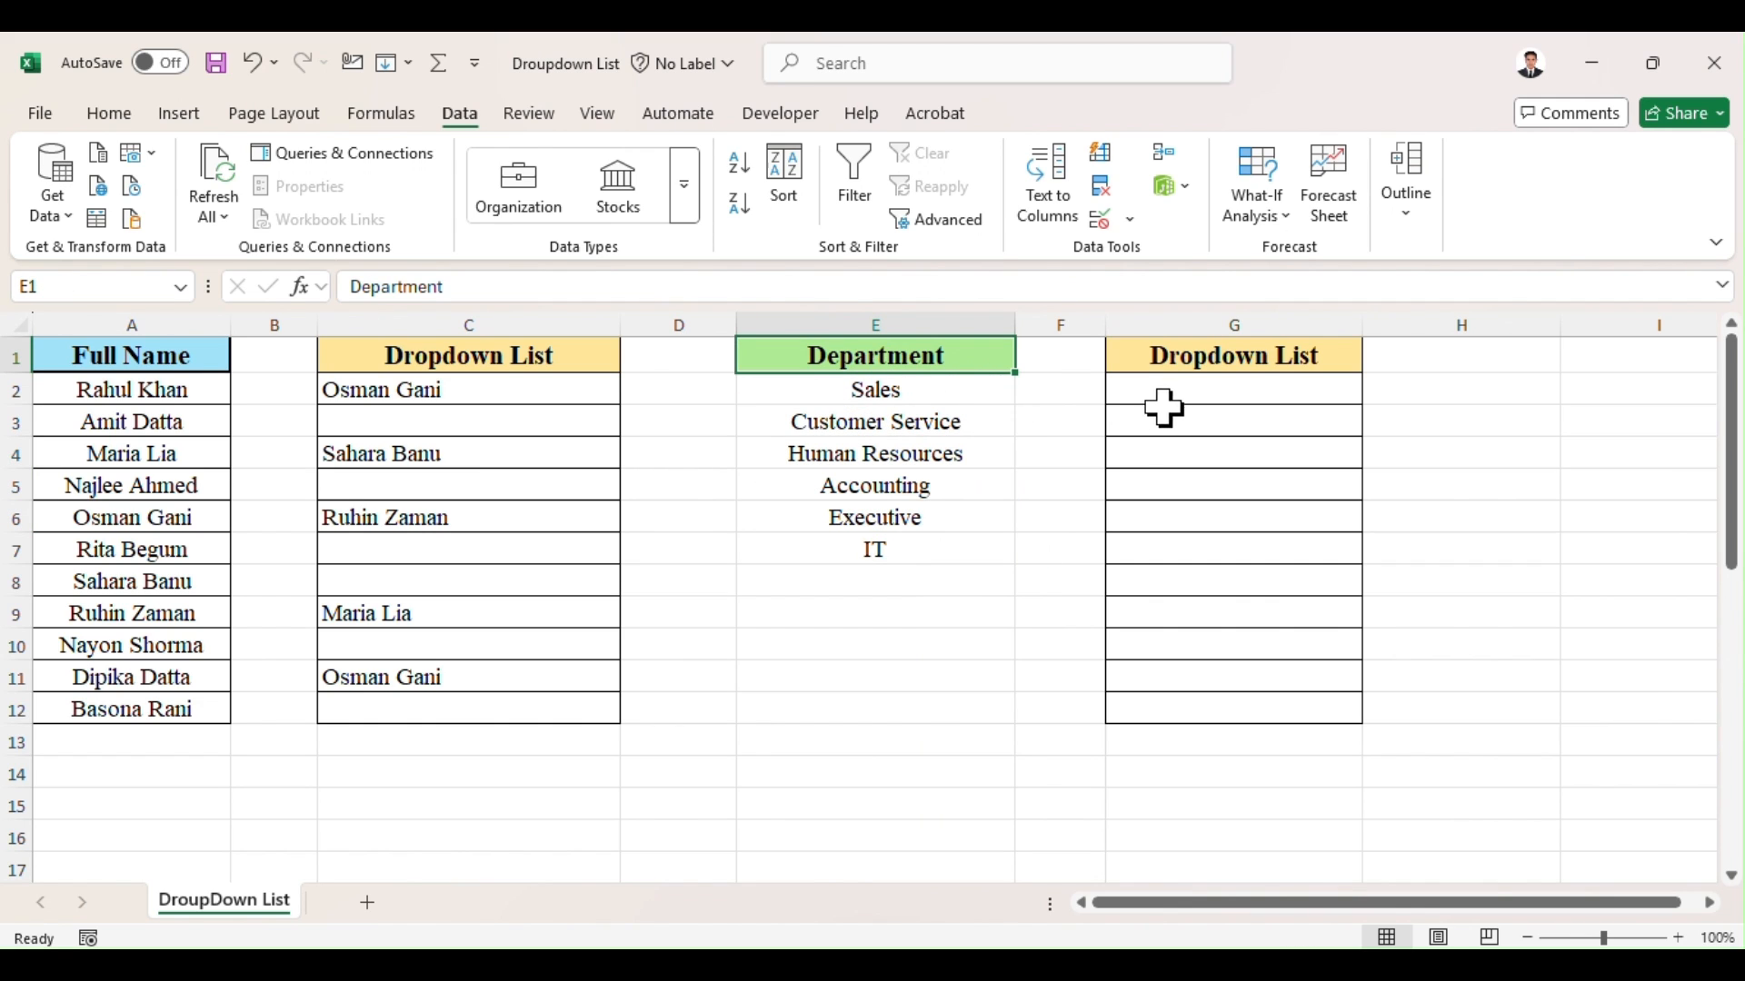
{"action": "left_click_drag", "start_coordinate": [1168, 393], "coordinate": [1161, 714]}
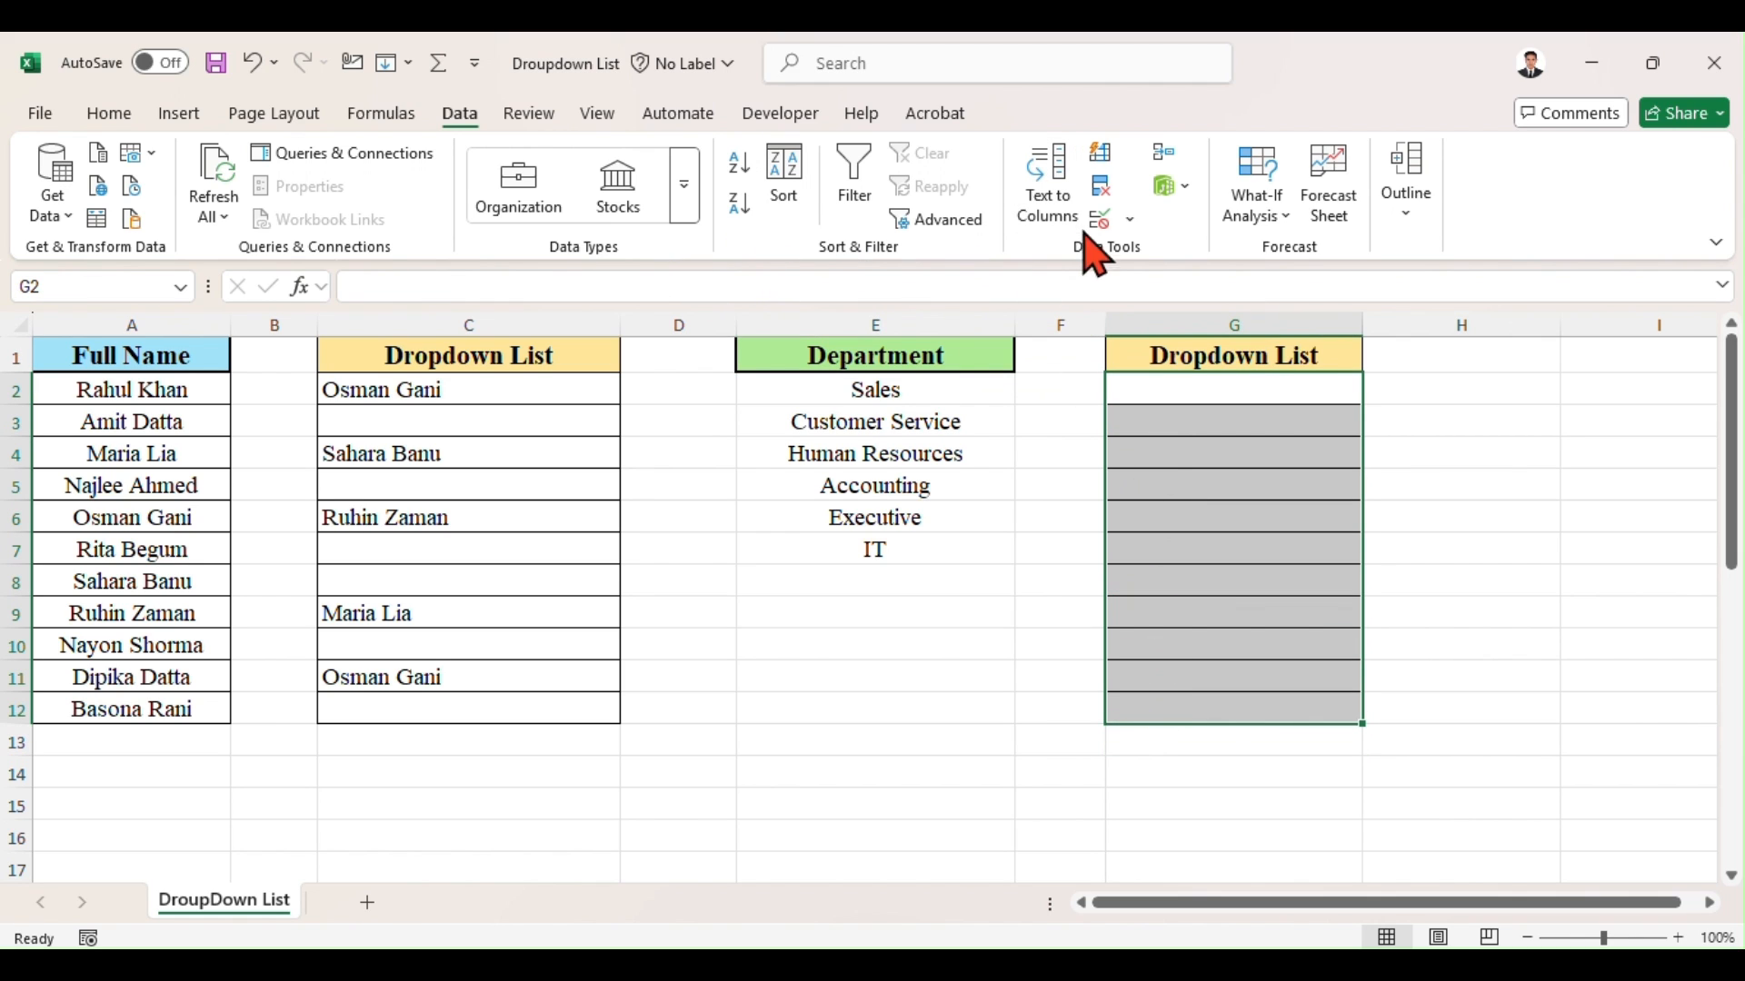
{"action": "left_click", "coordinate": [1131, 221]}
{"action": "left_click", "coordinate": [1127, 146]}
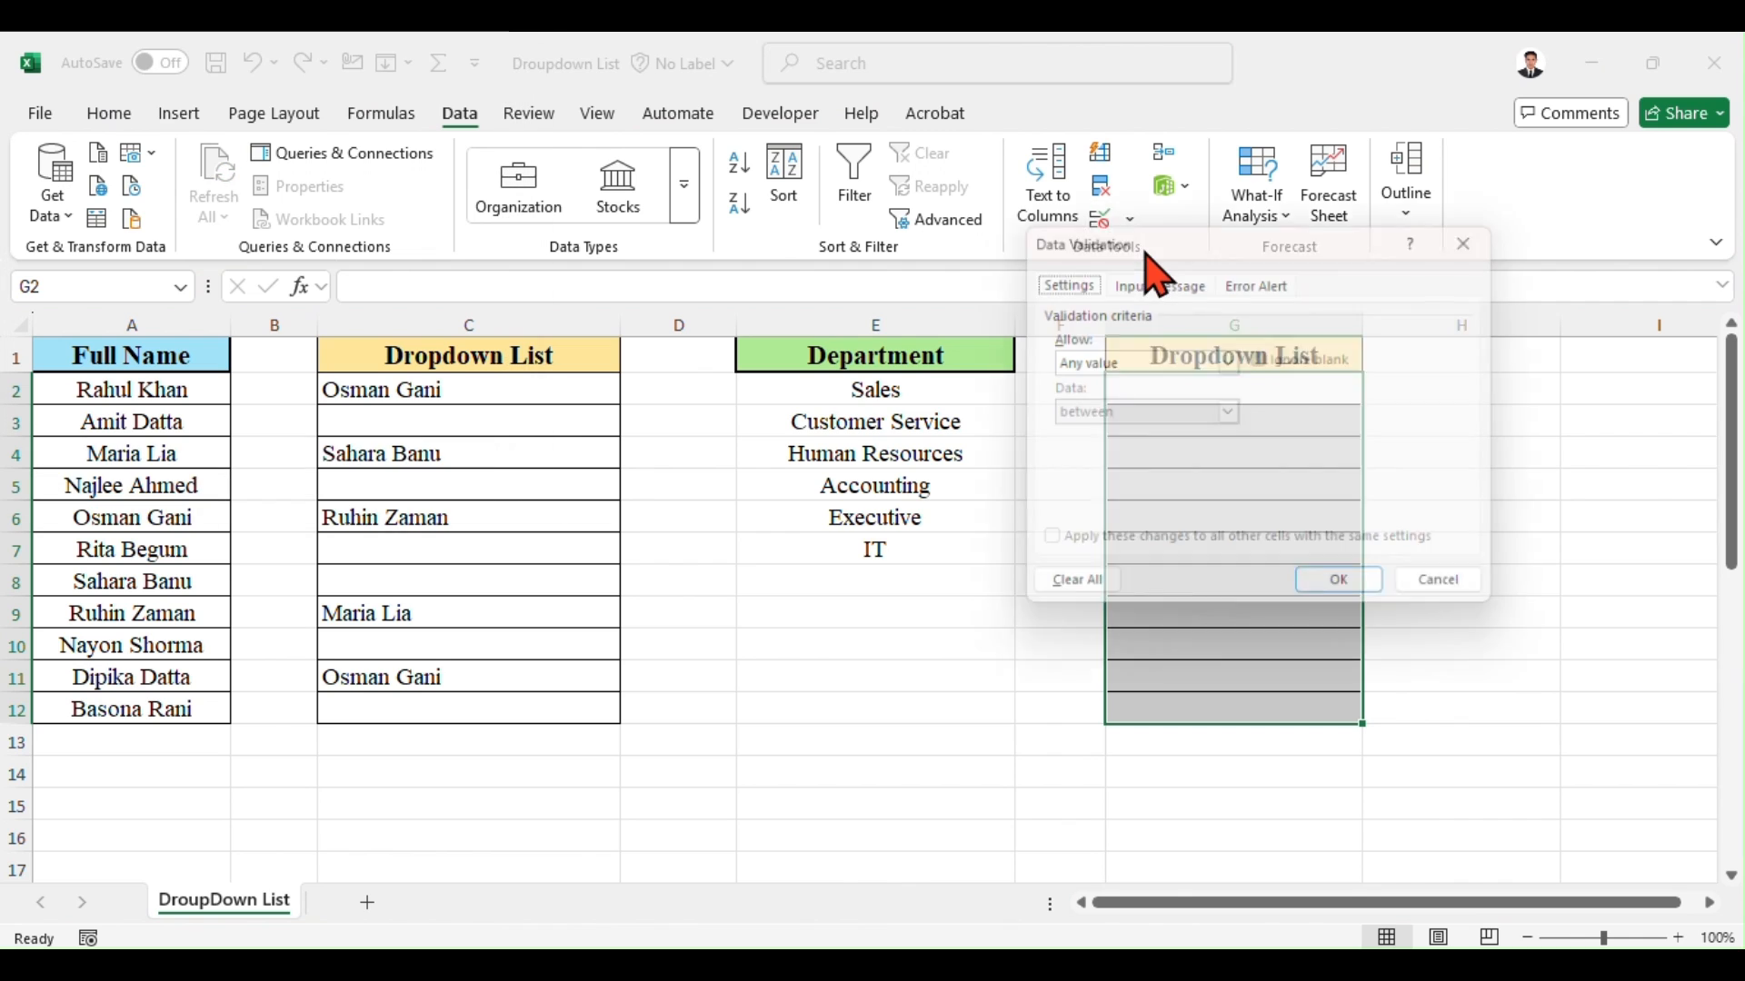
{"action": "left_click", "coordinate": [1233, 363]}
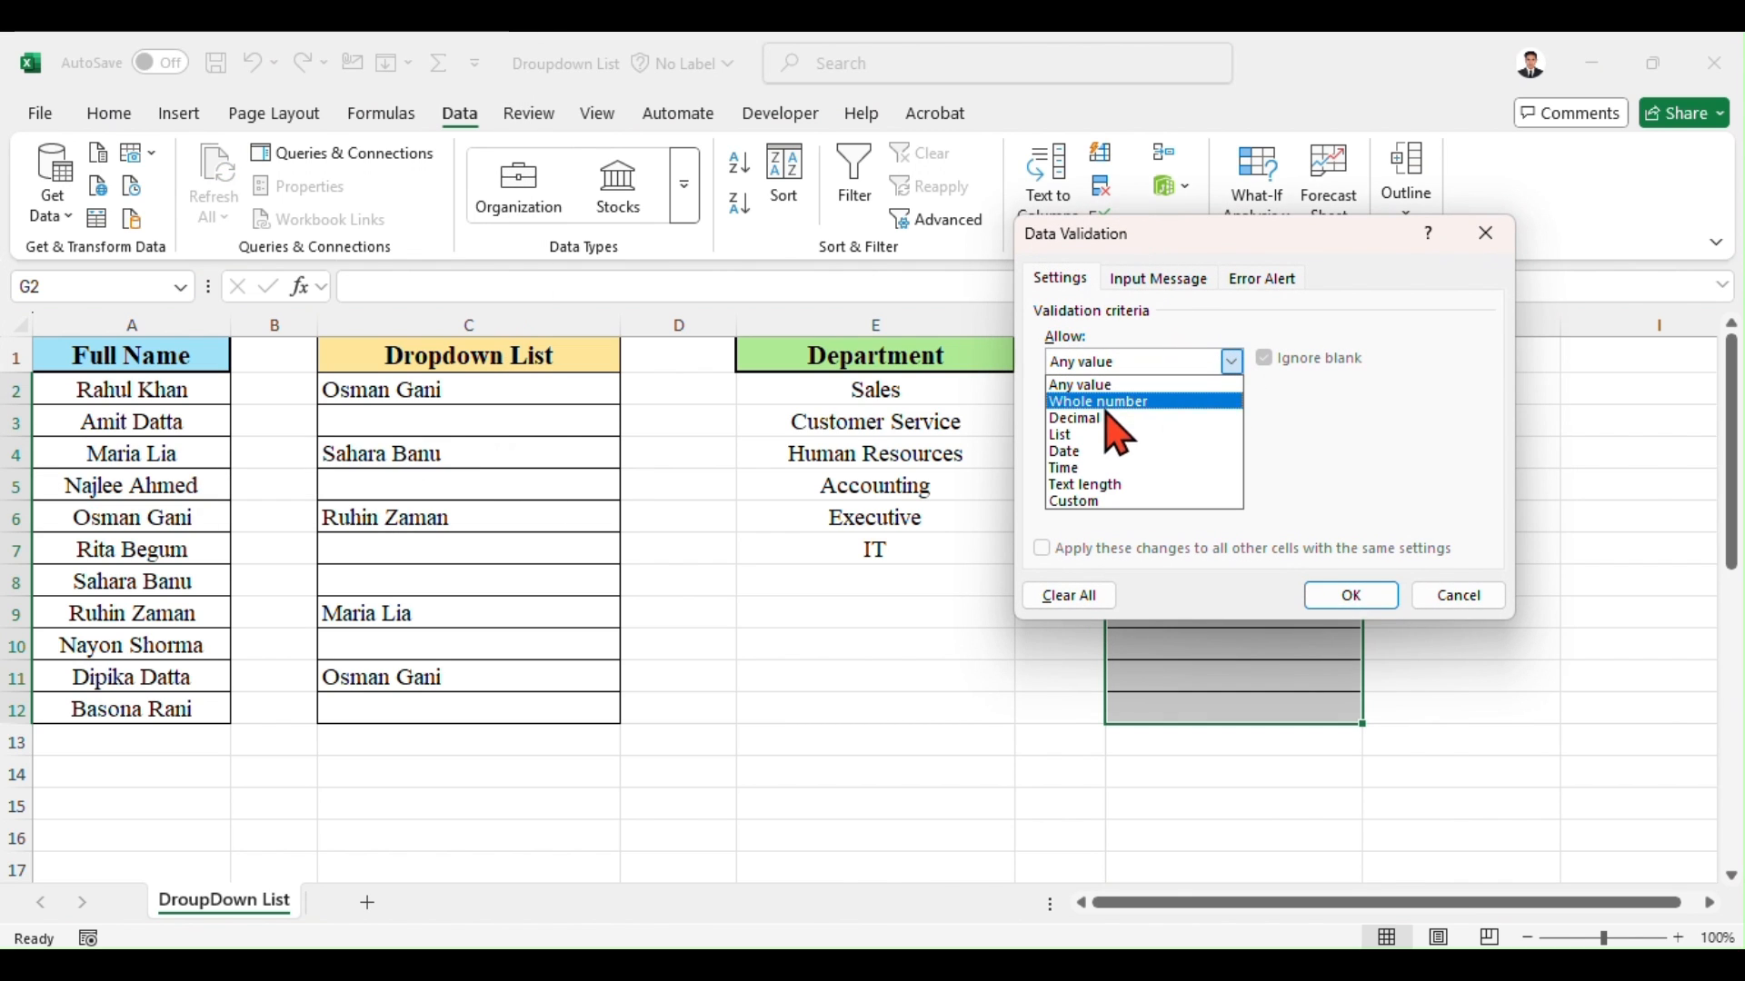
{"action": "left_click", "coordinate": [1091, 436]}
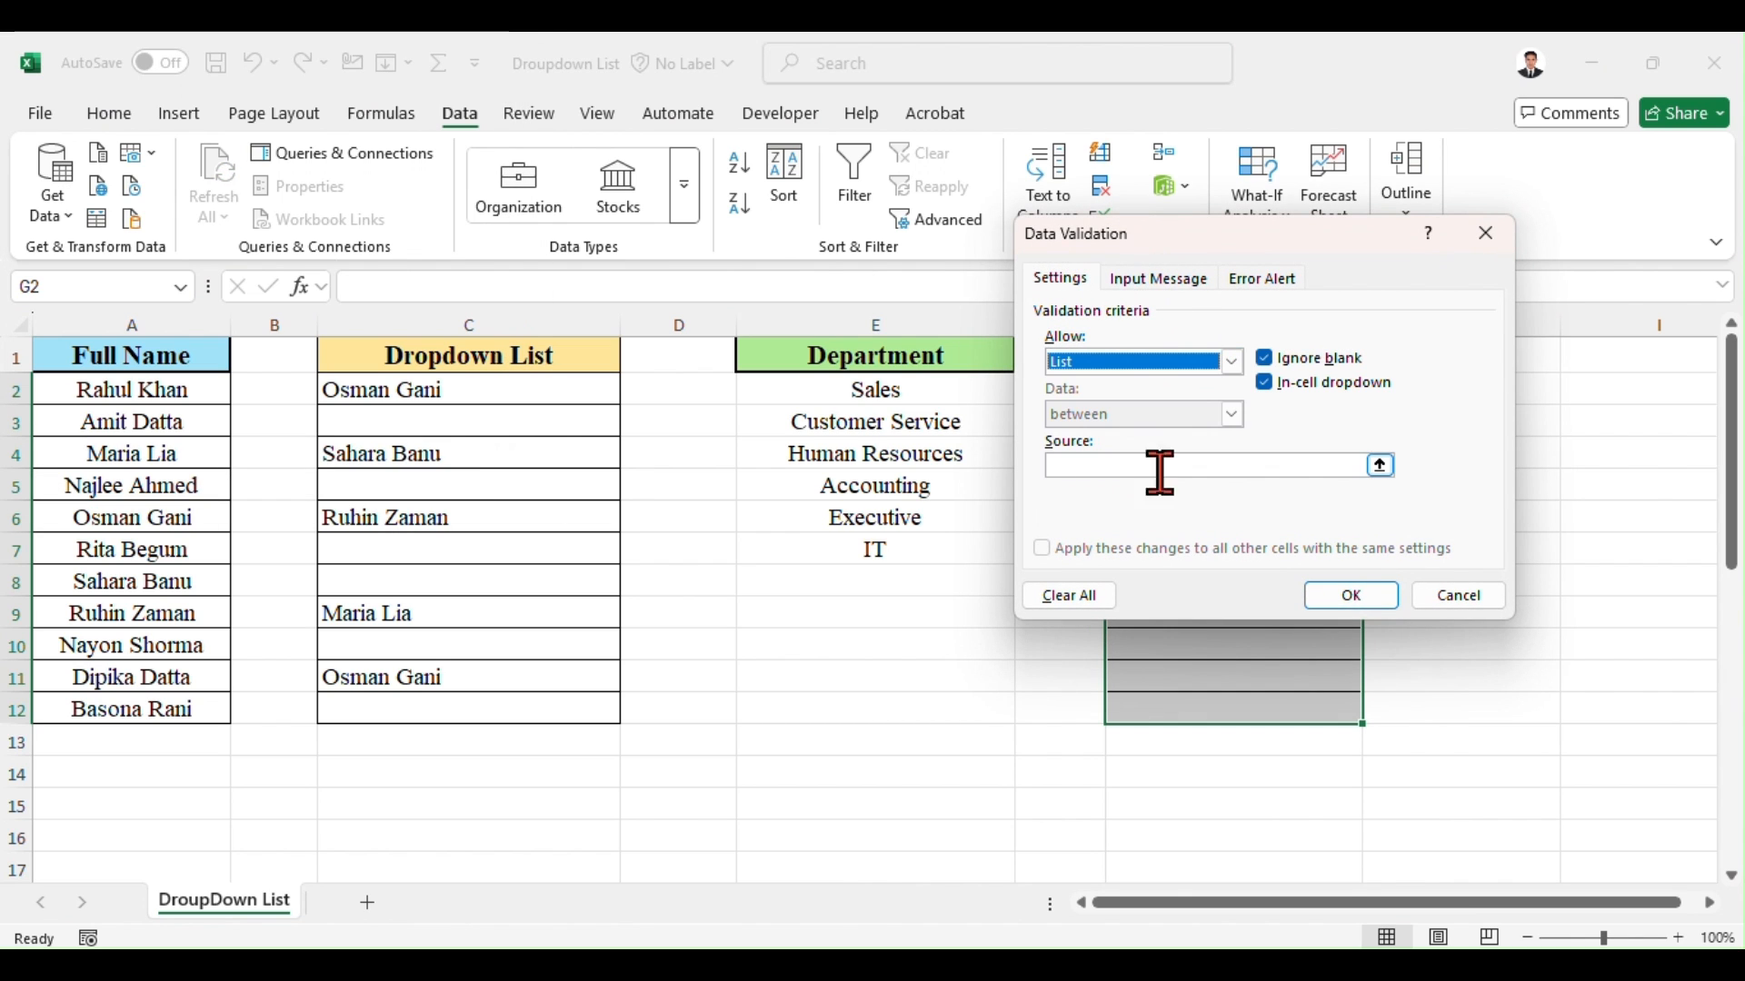
{"action": "left_click", "coordinate": [1377, 465]}
{"action": "left_click_drag", "start_coordinate": [923, 381], "coordinate": [891, 545]}
{"action": "left_click", "coordinate": [1500, 266]}
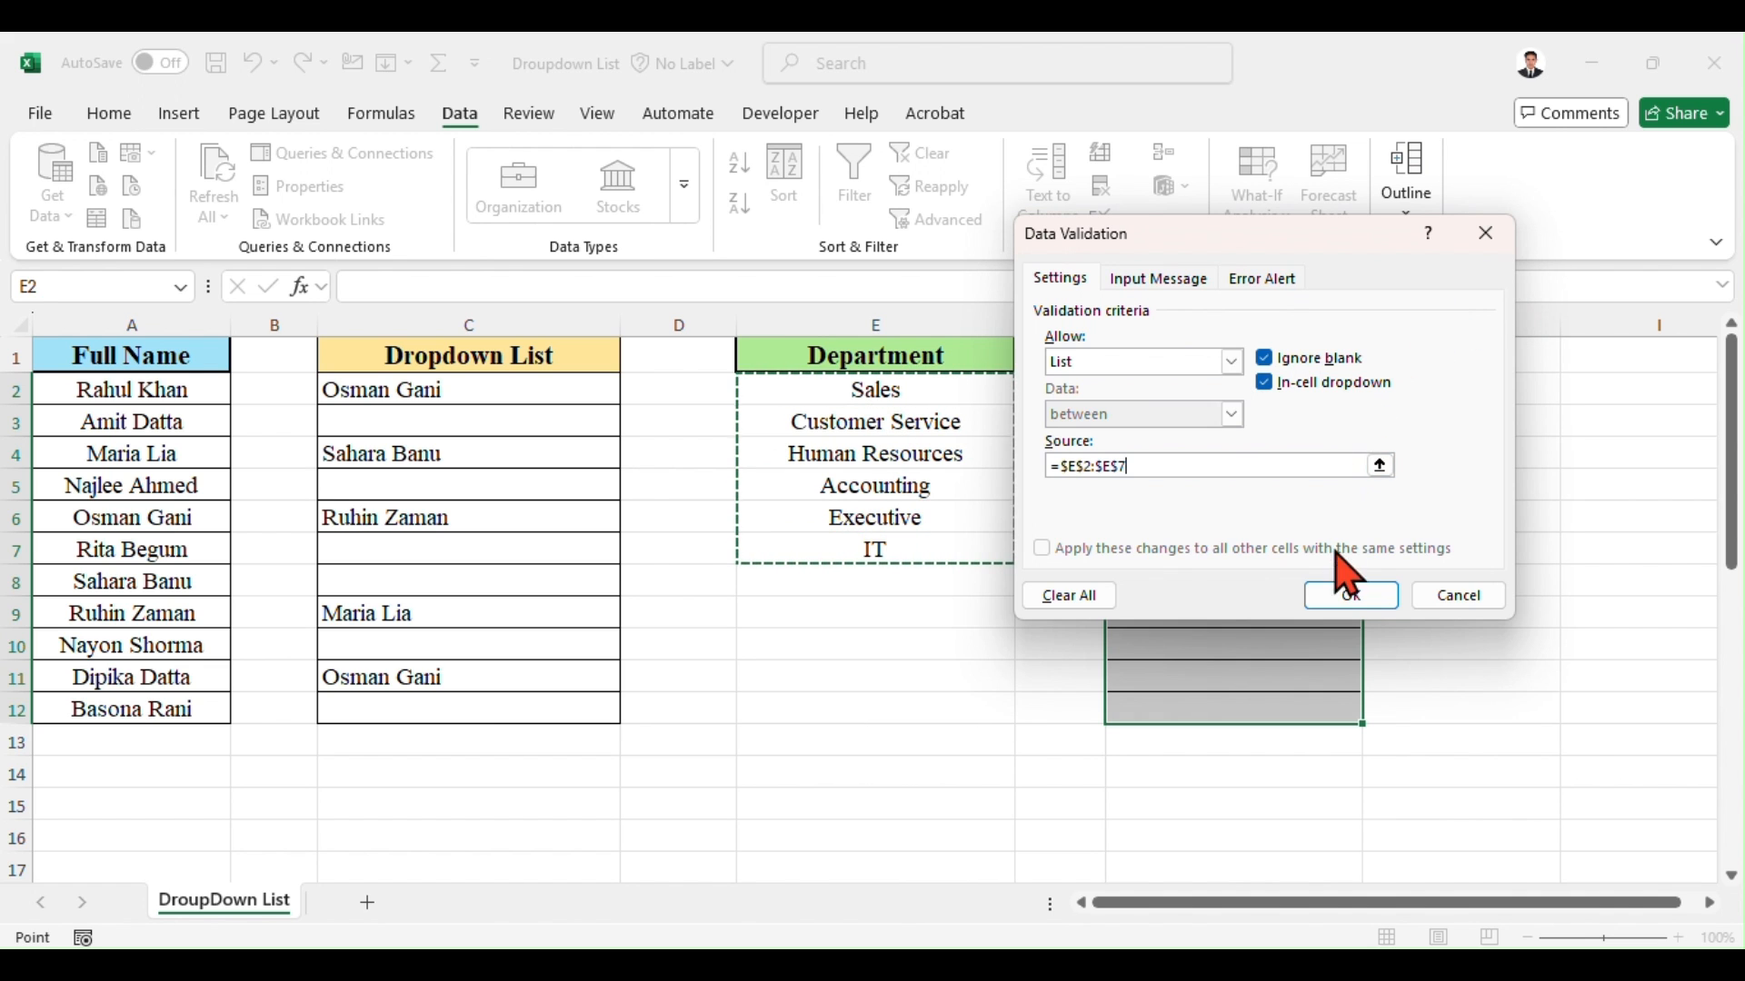
{"action": "left_click", "coordinate": [1343, 600]}
Choose Human Resources from the dropdowns in G6, G11 and G3.
{"action": "left_click", "coordinate": [1238, 510]}
{"action": "left_click", "coordinate": [1374, 520]}
{"action": "left_click", "coordinate": [1209, 589]}
{"action": "left_click", "coordinate": [1226, 673]}
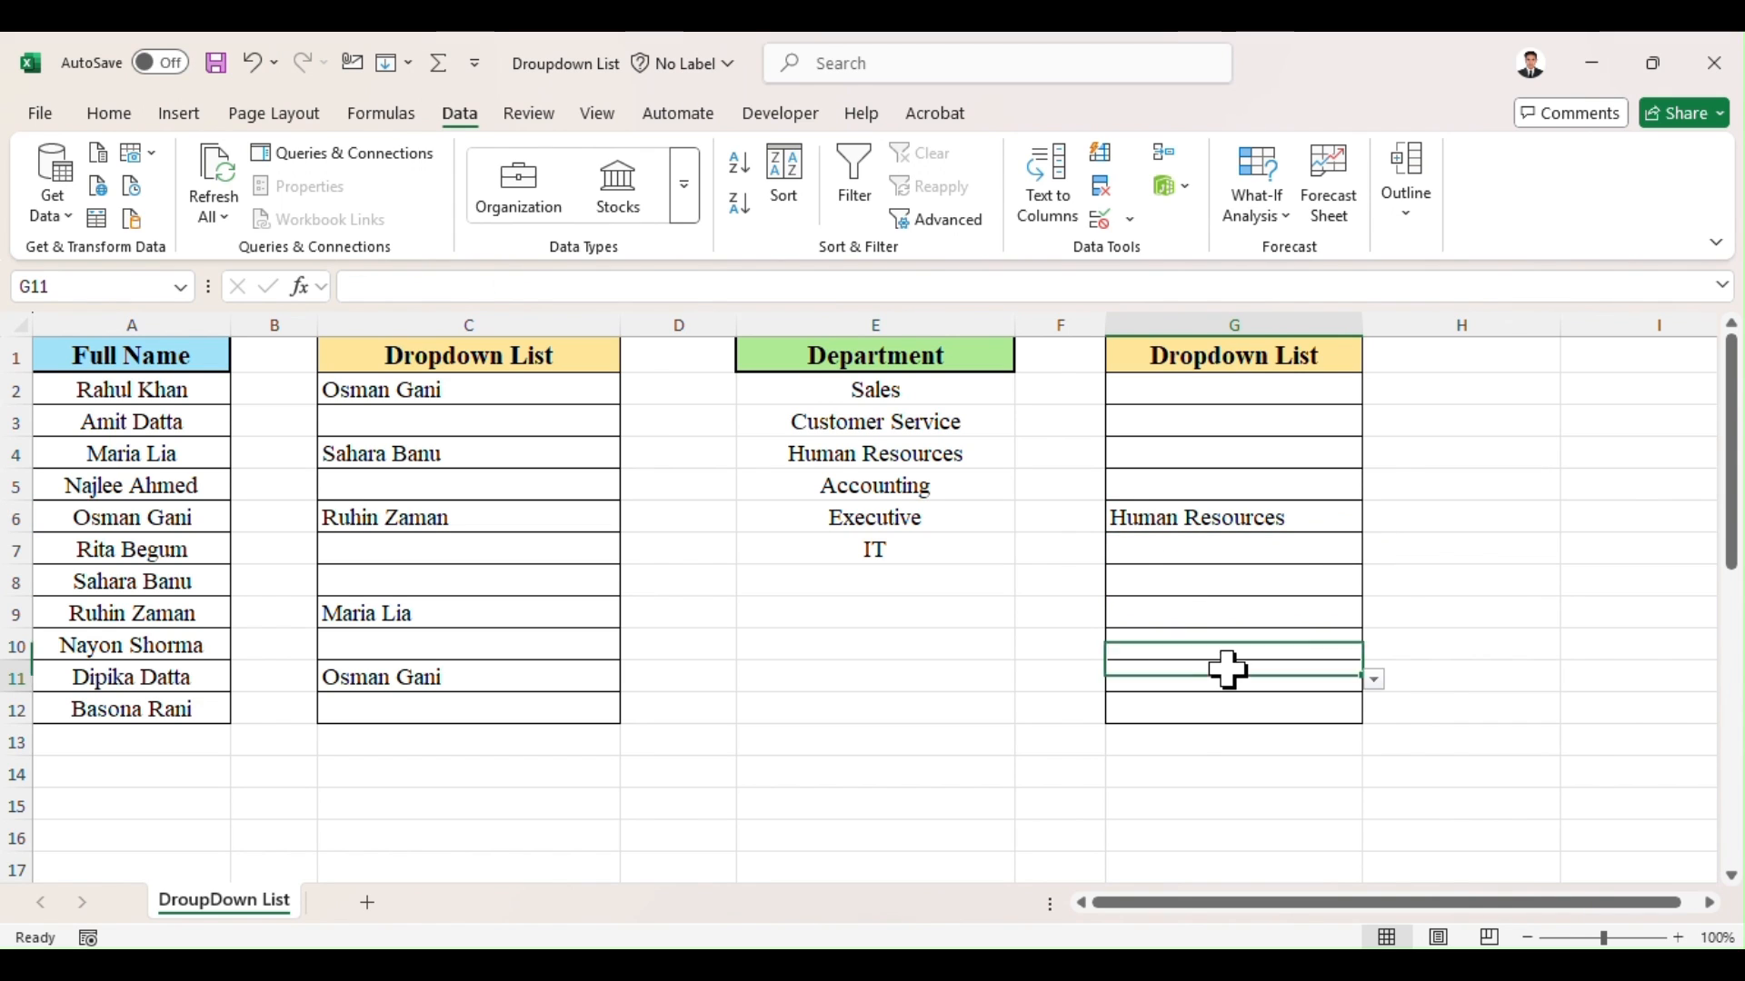
{"action": "left_click", "coordinate": [1374, 678]}
{"action": "left_click", "coordinate": [1208, 752]}
{"action": "left_click", "coordinate": [1239, 420]}
{"action": "left_click", "coordinate": [1375, 424]}
{"action": "left_click", "coordinate": [1233, 491]}
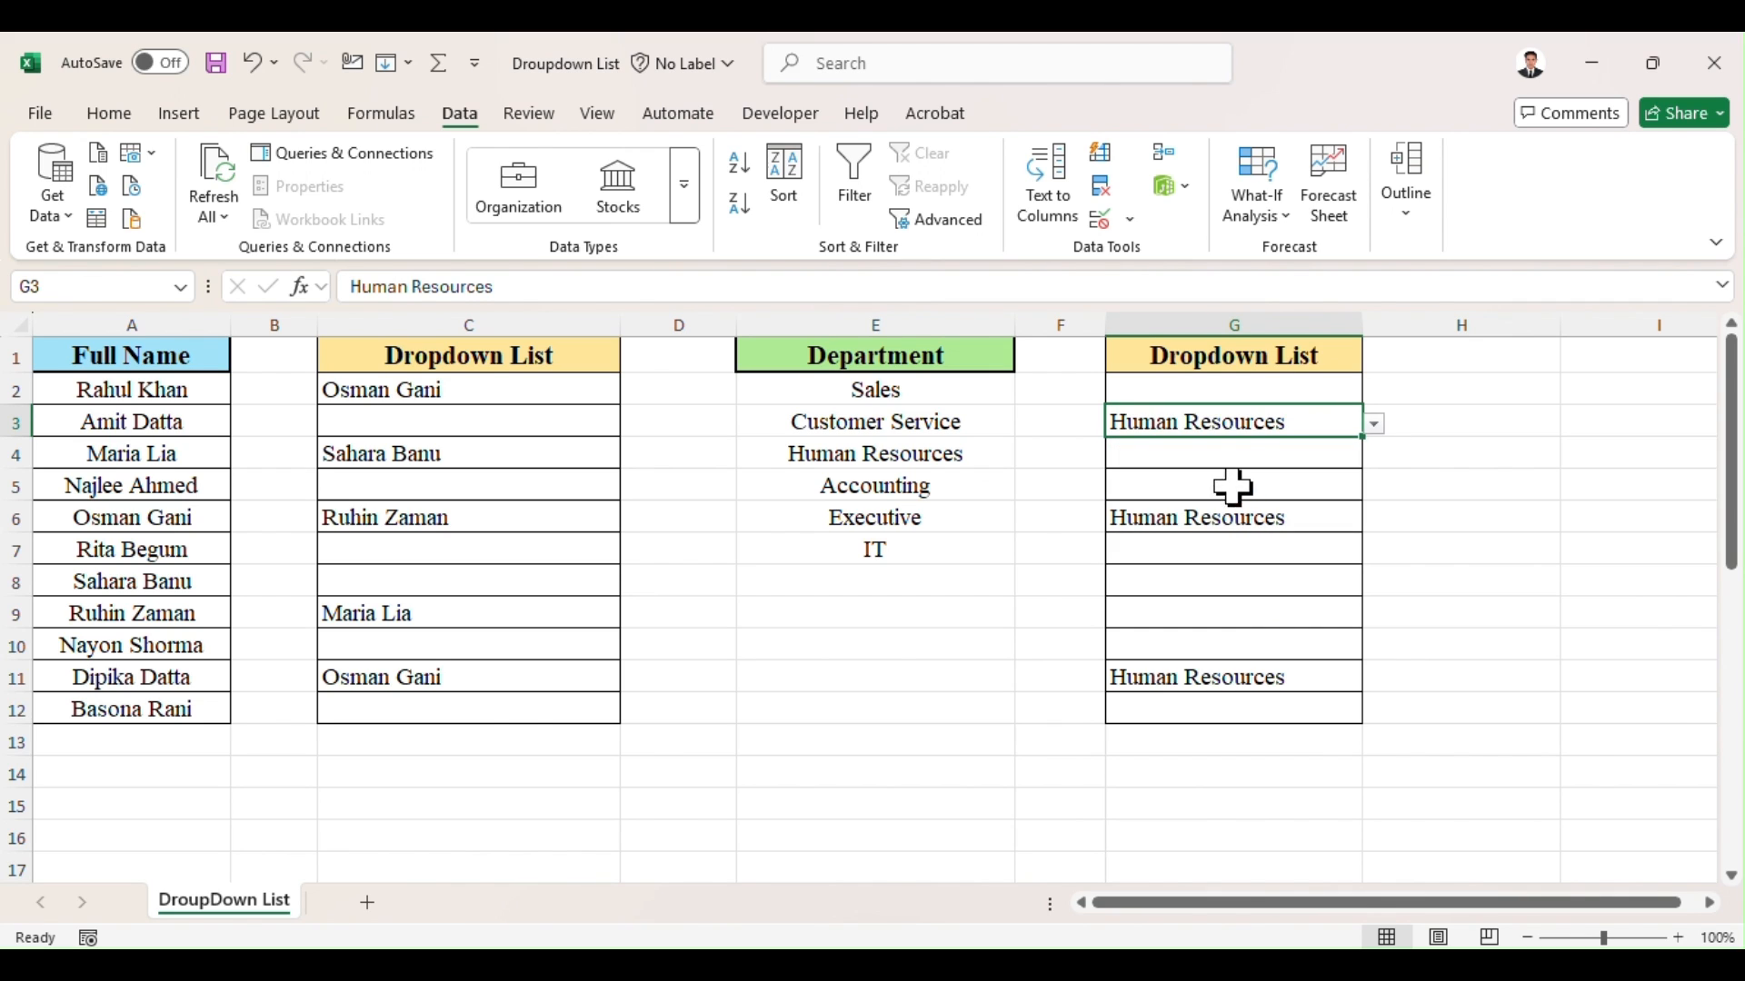
Choose Customer Service from the dropdown in G8 and Executive from the one in G4.
{"action": "left_click", "coordinate": [1266, 588]}
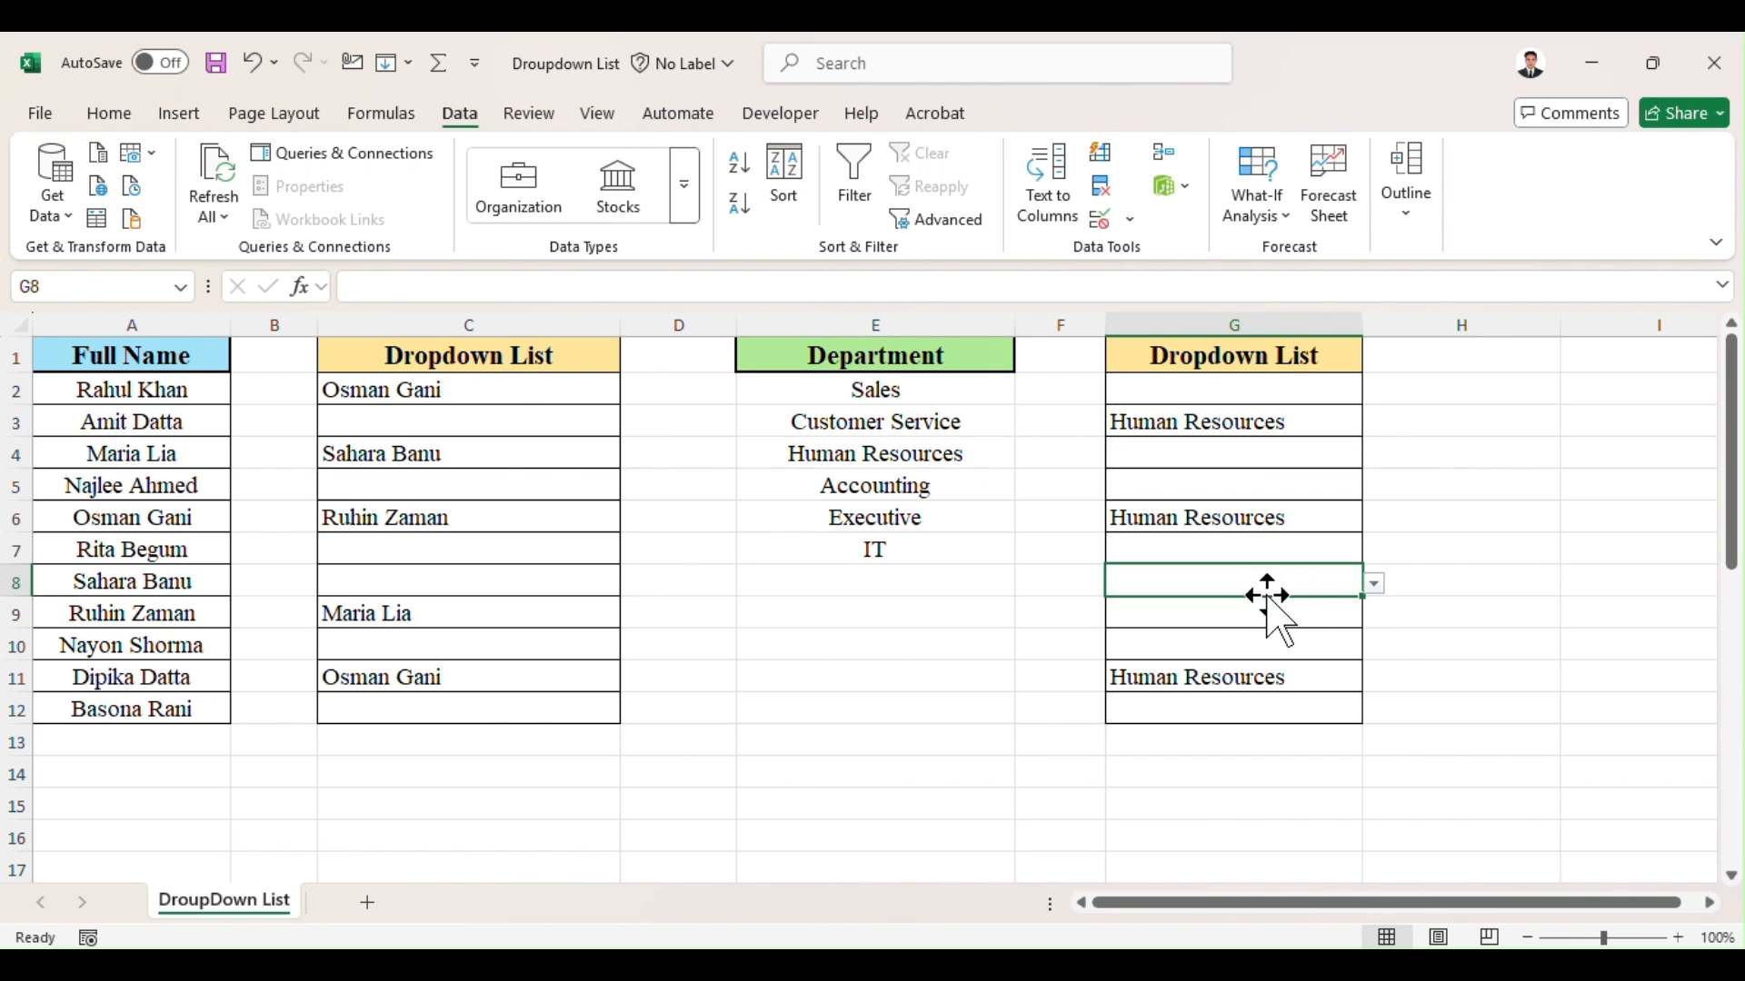
{"action": "left_click", "coordinate": [1383, 588]}
{"action": "left_click", "coordinate": [1311, 579]}
{"action": "left_click", "coordinate": [1375, 584]}
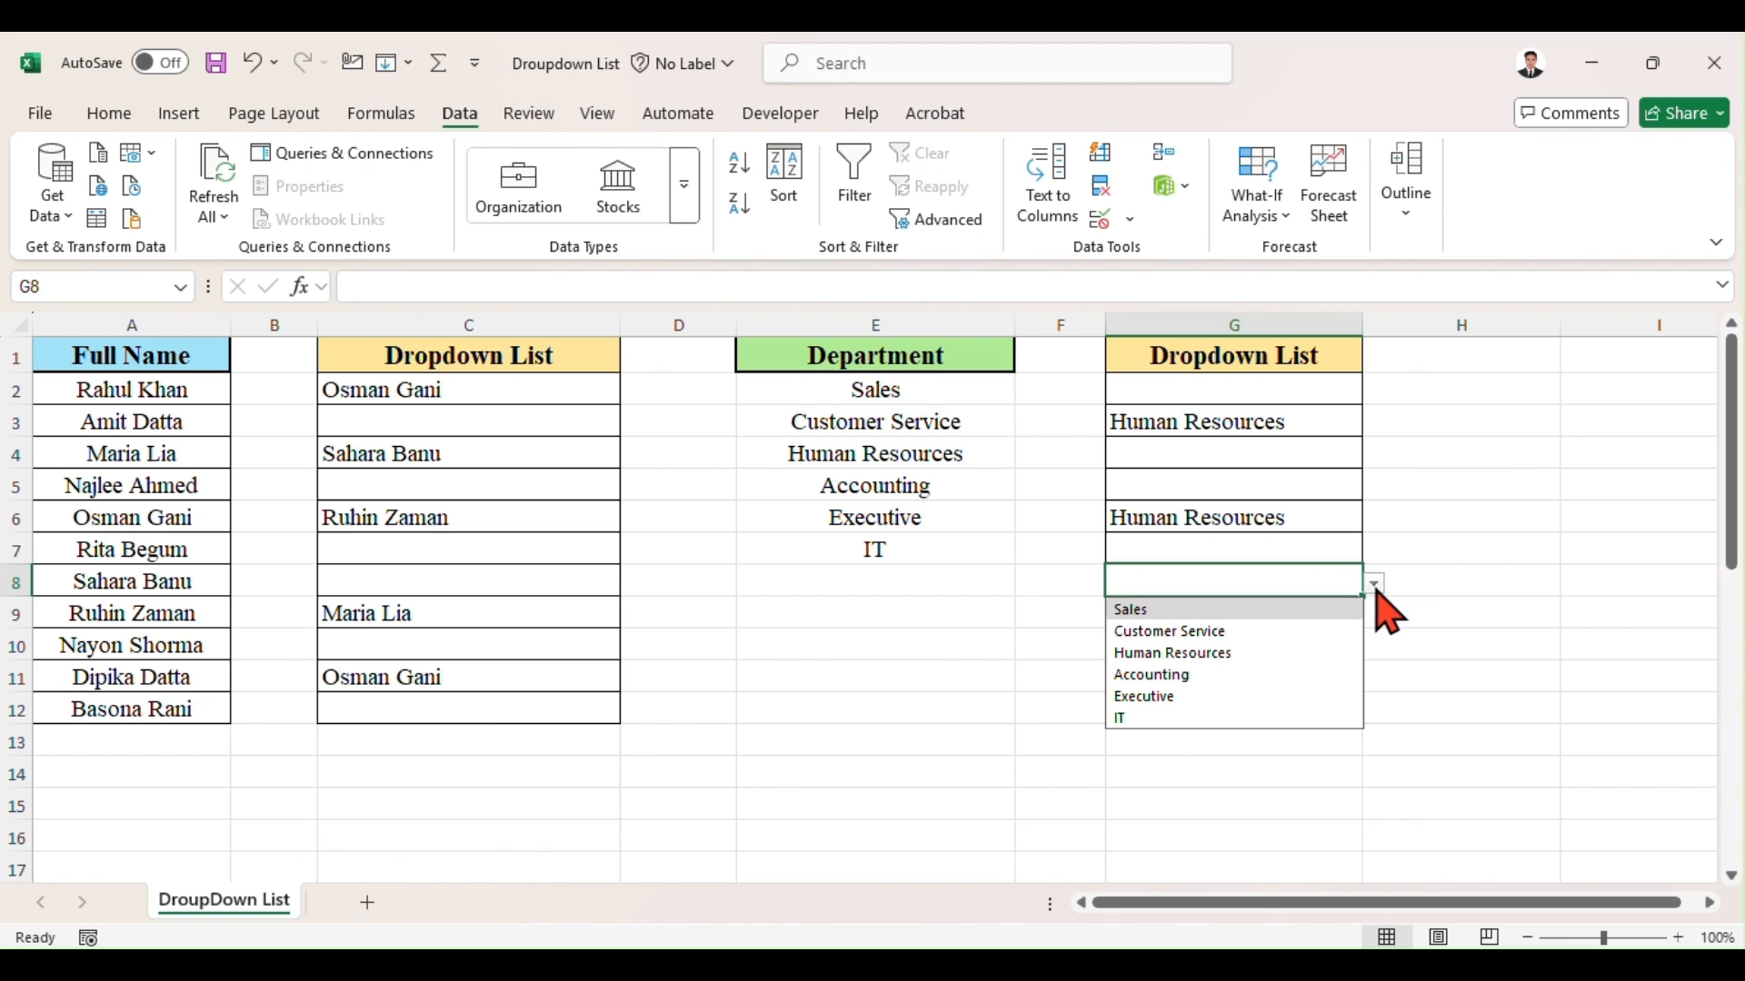
{"action": "left_click", "coordinate": [1259, 631]}
{"action": "left_click", "coordinate": [1262, 518]}
{"action": "left_click", "coordinate": [1272, 457]}
{"action": "left_click", "coordinate": [1379, 457]}
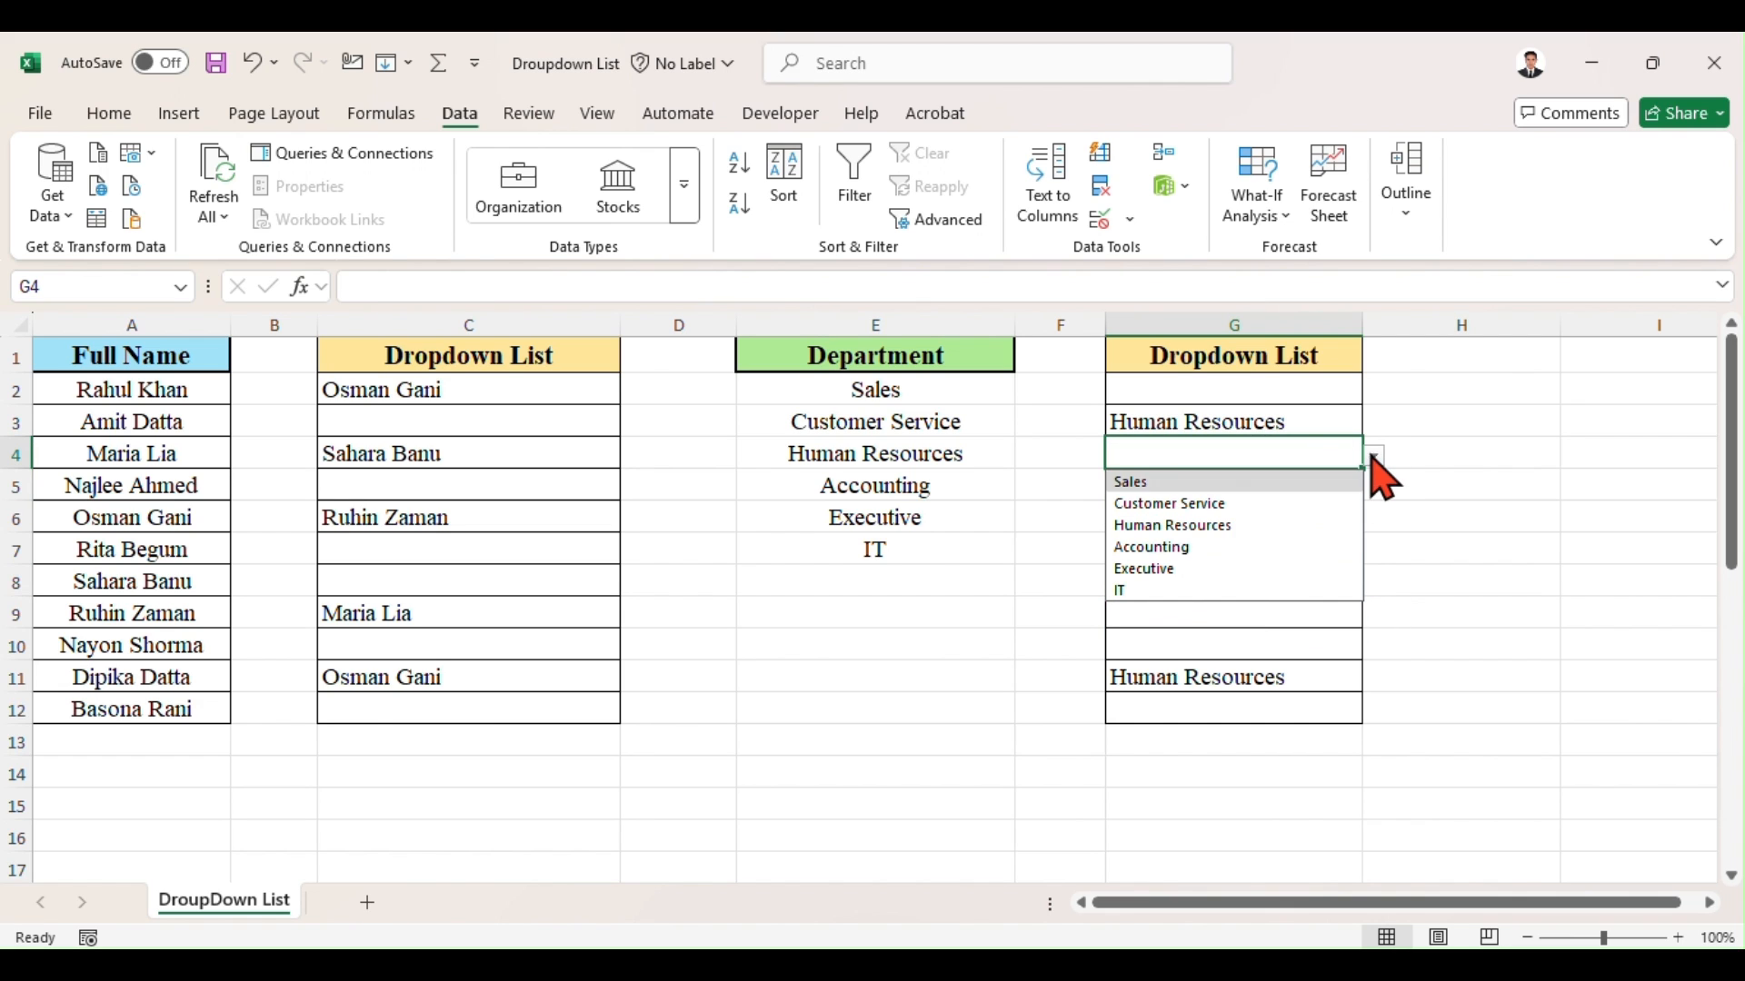
{"action": "left_click", "coordinate": [1225, 569]}
{"action": "left_click", "coordinate": [1503, 489]}
Remove the dropdown list from G2:G12 by clearing all its data validation settings, and check cells G7:G12 for dropdown arrows.
{"action": "left_click_drag", "start_coordinate": [1305, 390], "coordinate": [1272, 704]}
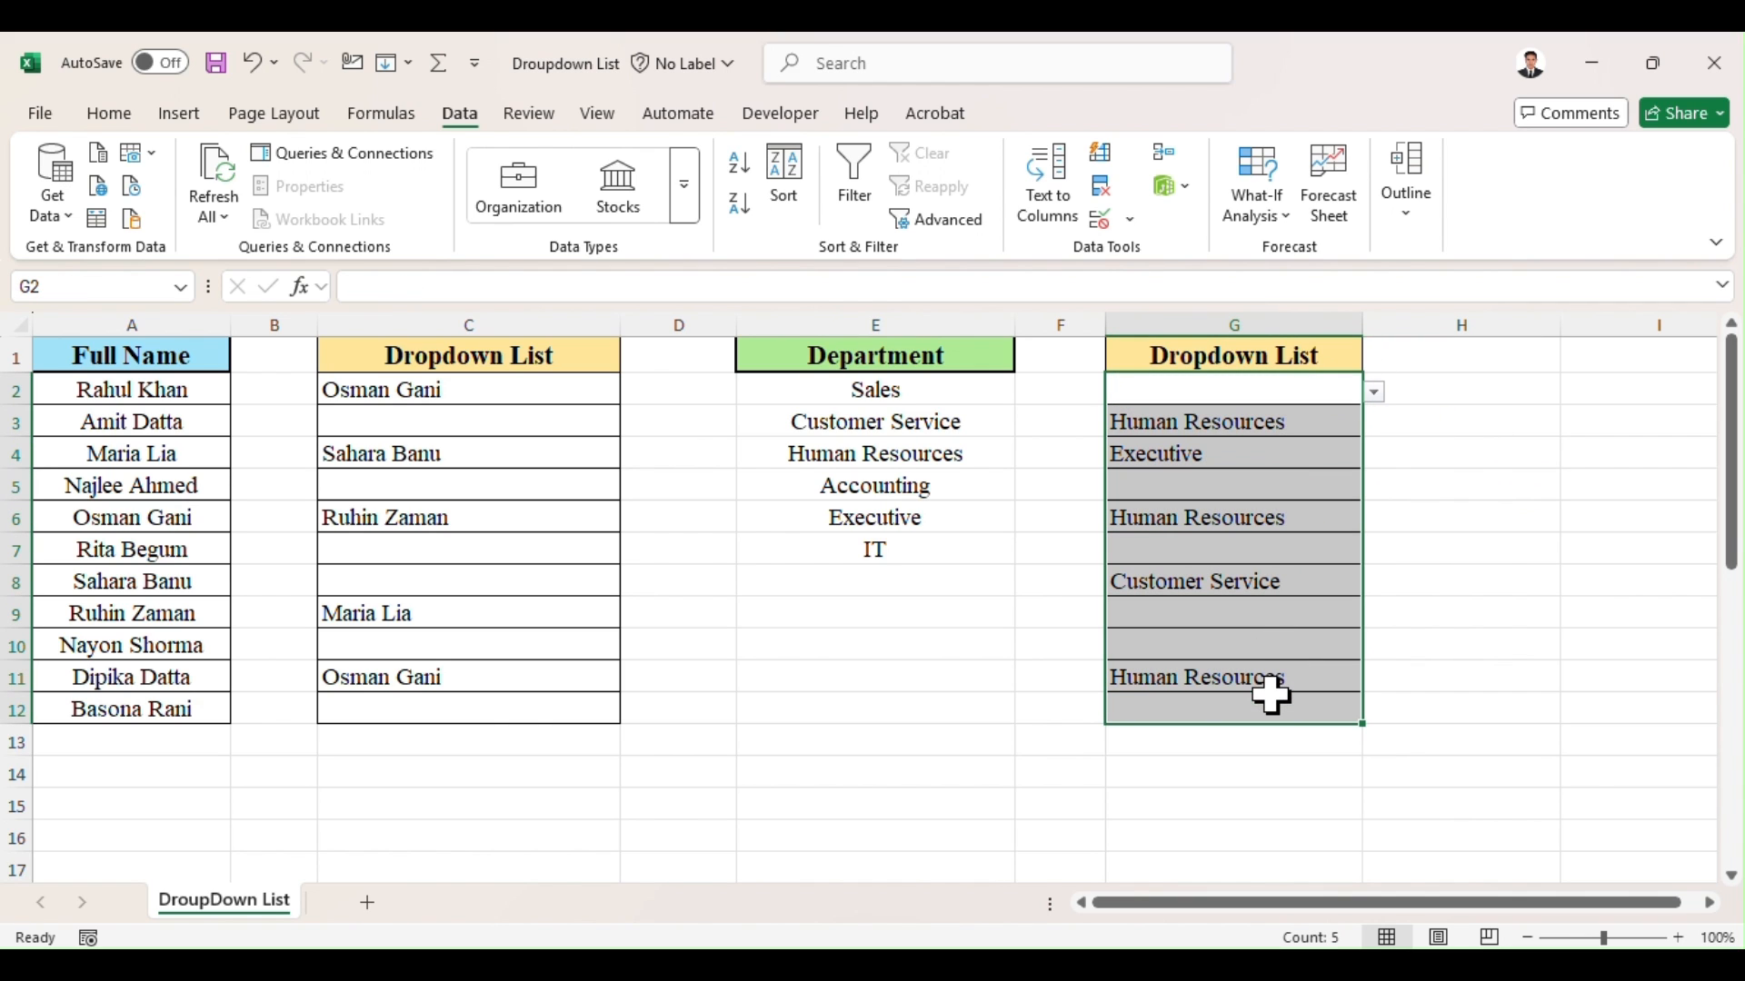
{"action": "left_click", "coordinate": [1131, 222]}
{"action": "left_click", "coordinate": [1146, 253]}
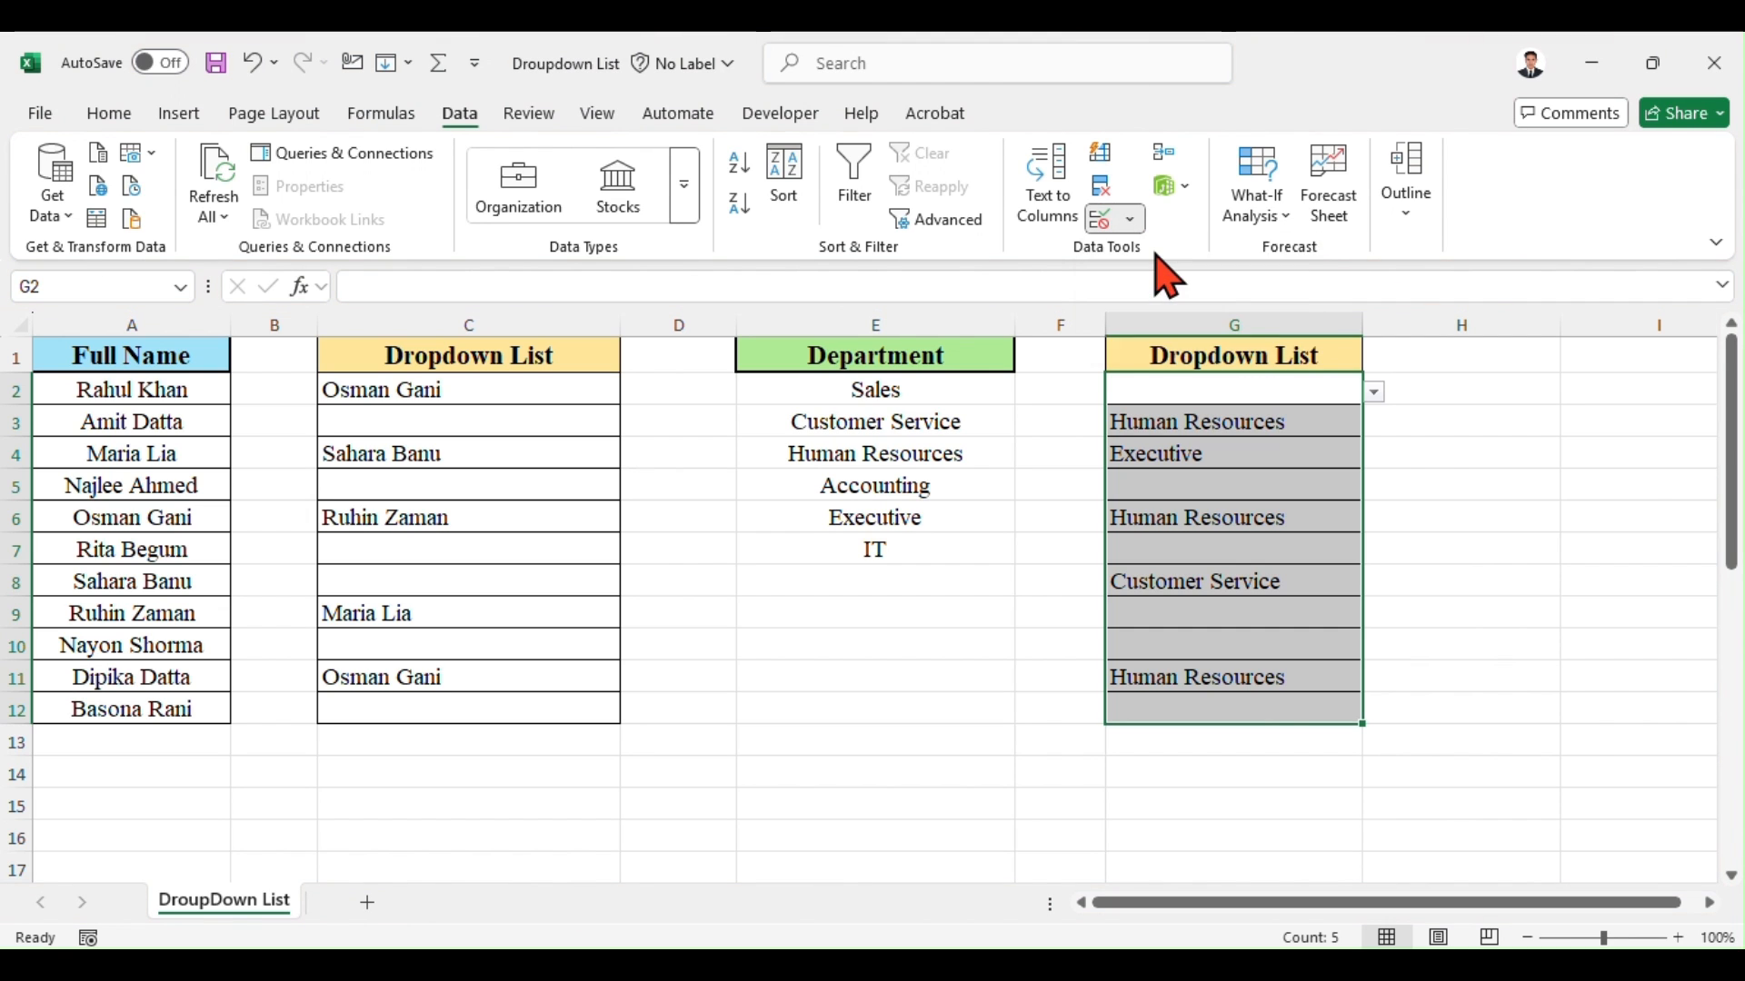
{"action": "left_click_drag", "start_coordinate": [1238, 245], "coordinate": [1457, 238]}
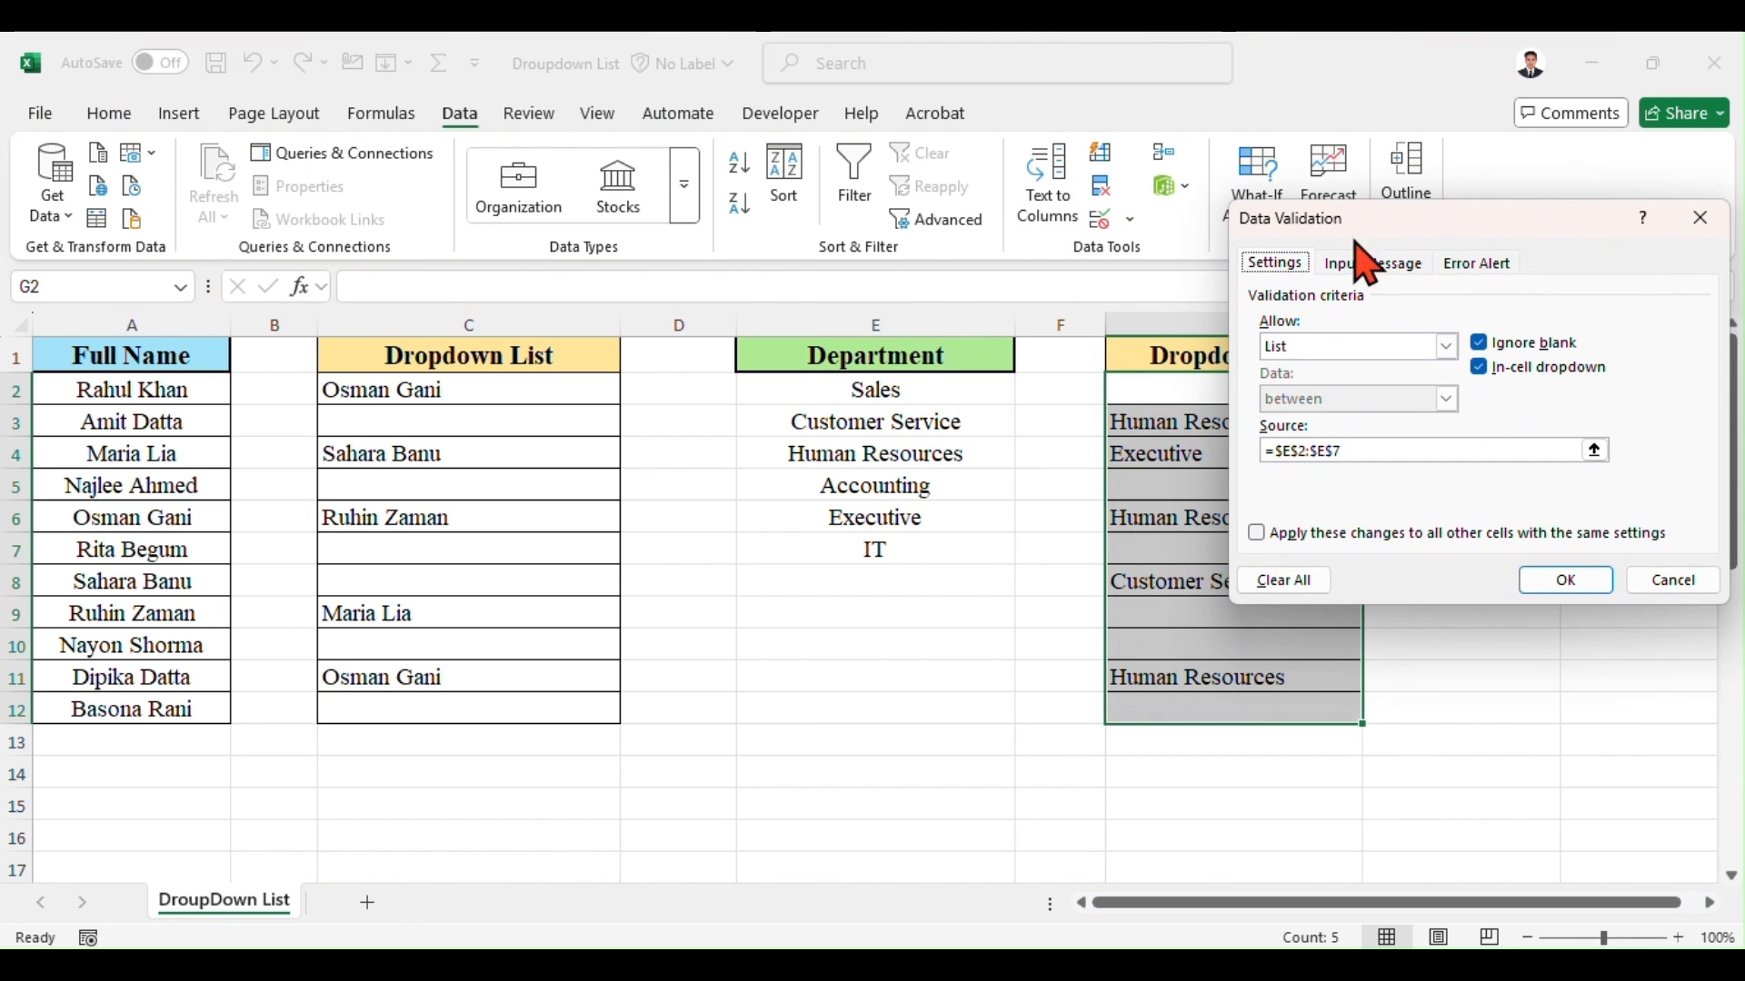
{"action": "left_click", "coordinate": [1290, 582]}
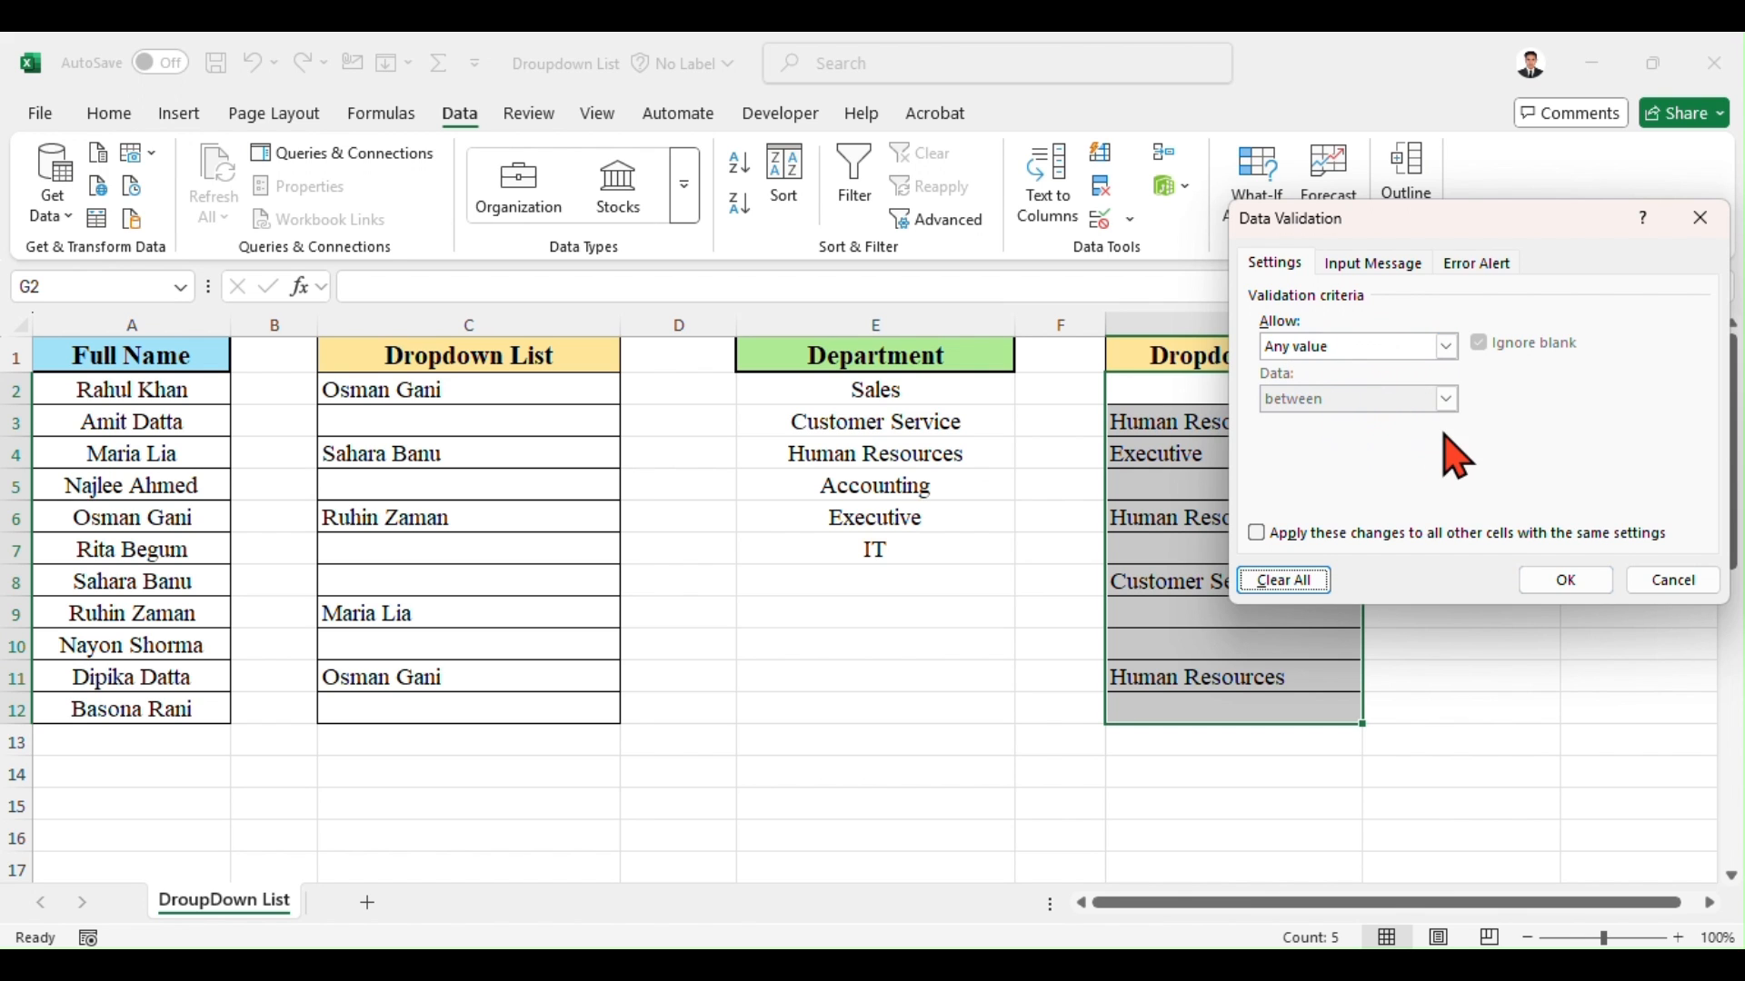
{"action": "left_click", "coordinate": [1549, 578]}
{"action": "left_click", "coordinate": [1232, 536]}
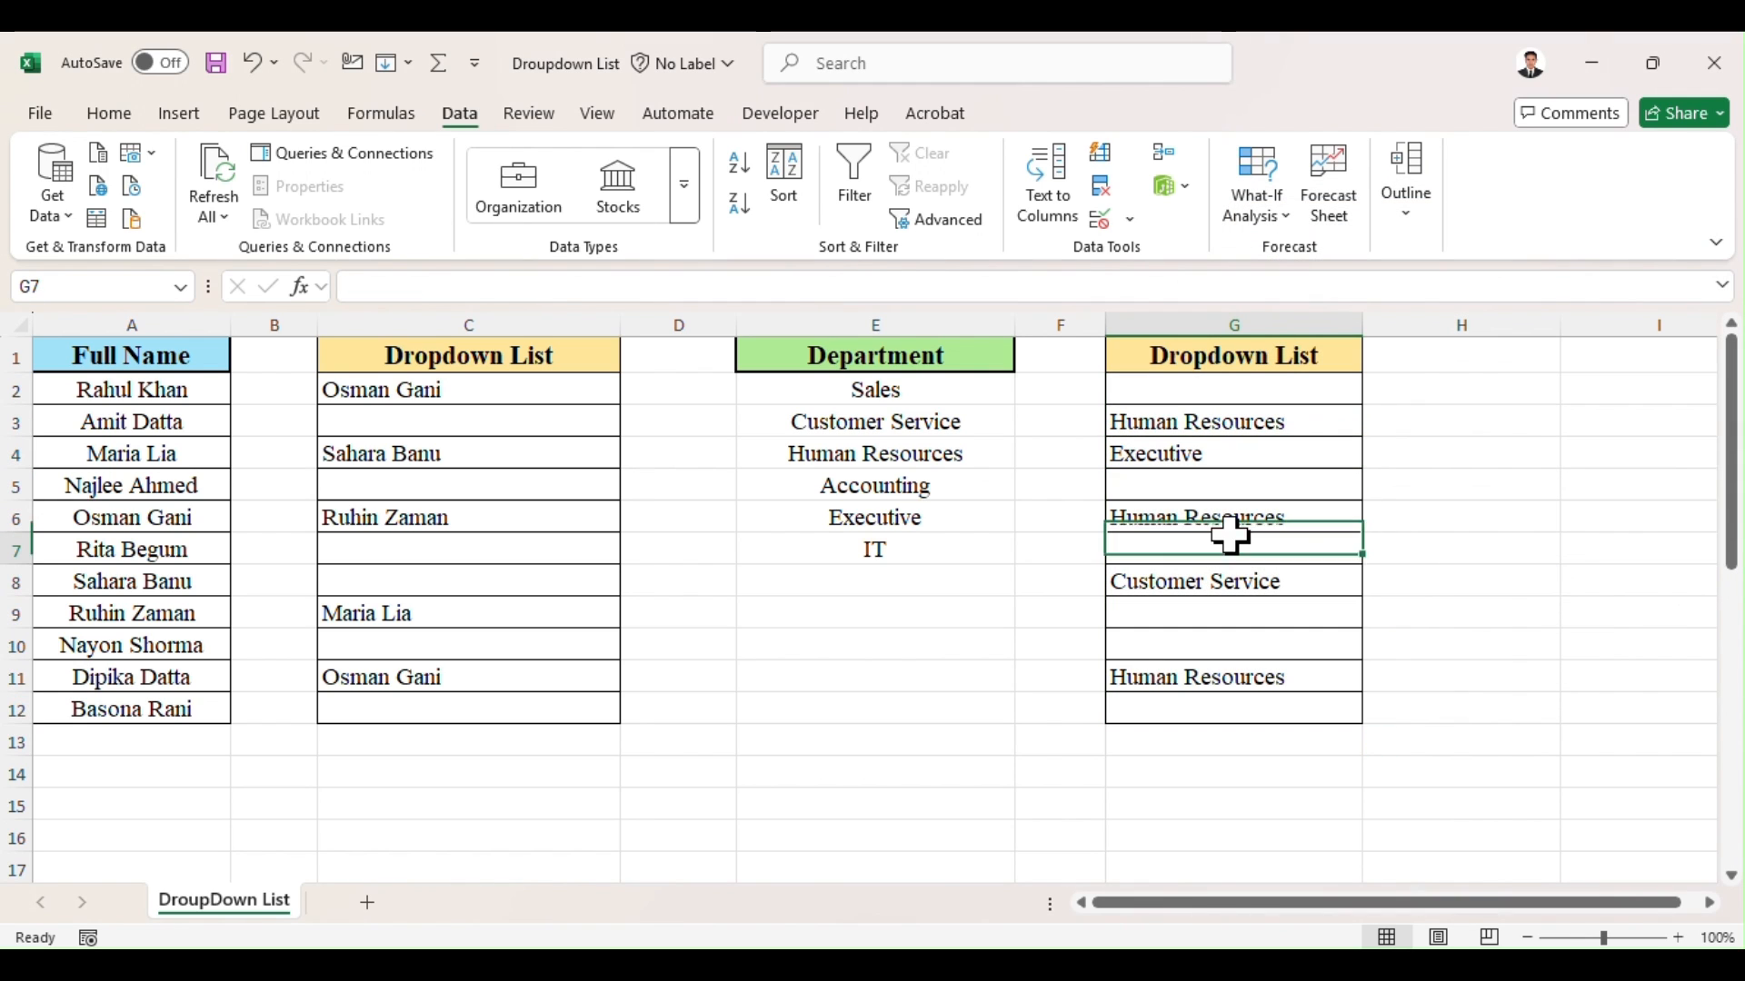
{"action": "key", "text": "Down"}
{"action": "key", "text": "Down"}
{"action": "key", "text": "Down"}
{"action": "key", "text": "Down"}
{"action": "key", "text": "Down"}
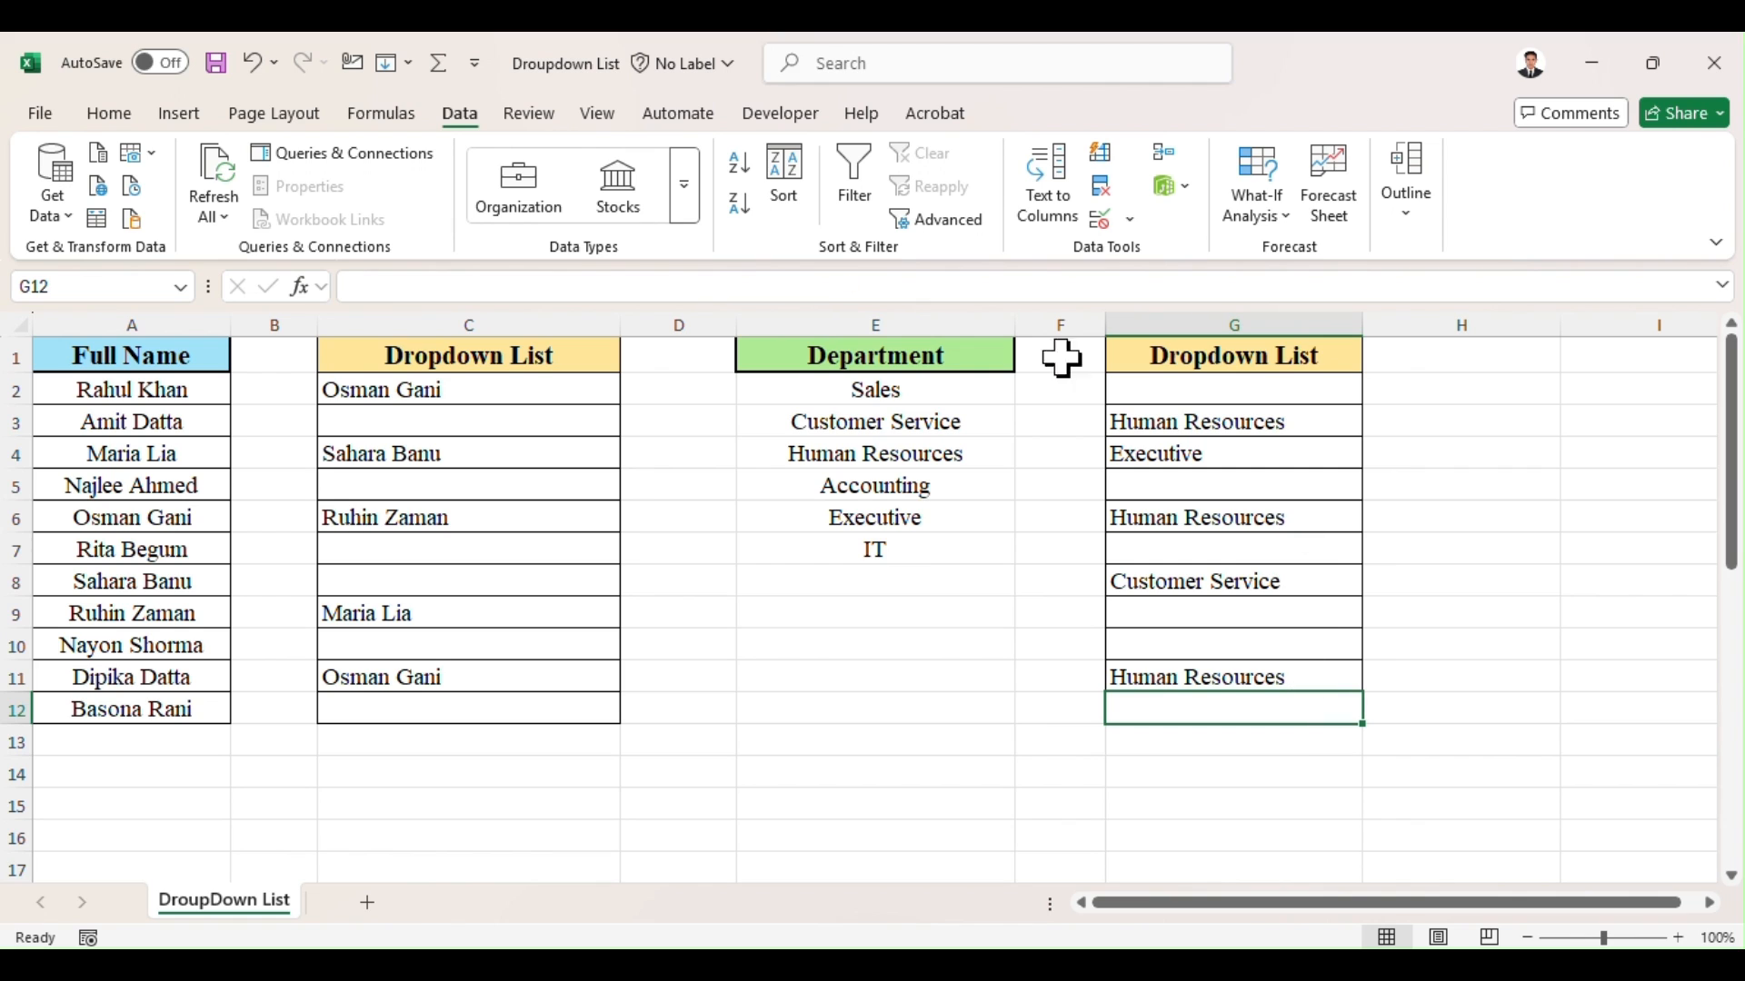
Remove the dropdown list from C2:C12 by setting its data validation to allow any value, and check C4, C6 and C2.
{"action": "left_click", "coordinate": [380, 391]}
{"action": "left_click_drag", "start_coordinate": [363, 614], "coordinate": [359, 707]}
{"action": "left_click", "coordinate": [1131, 221]}
{"action": "left_click", "coordinate": [1177, 254]}
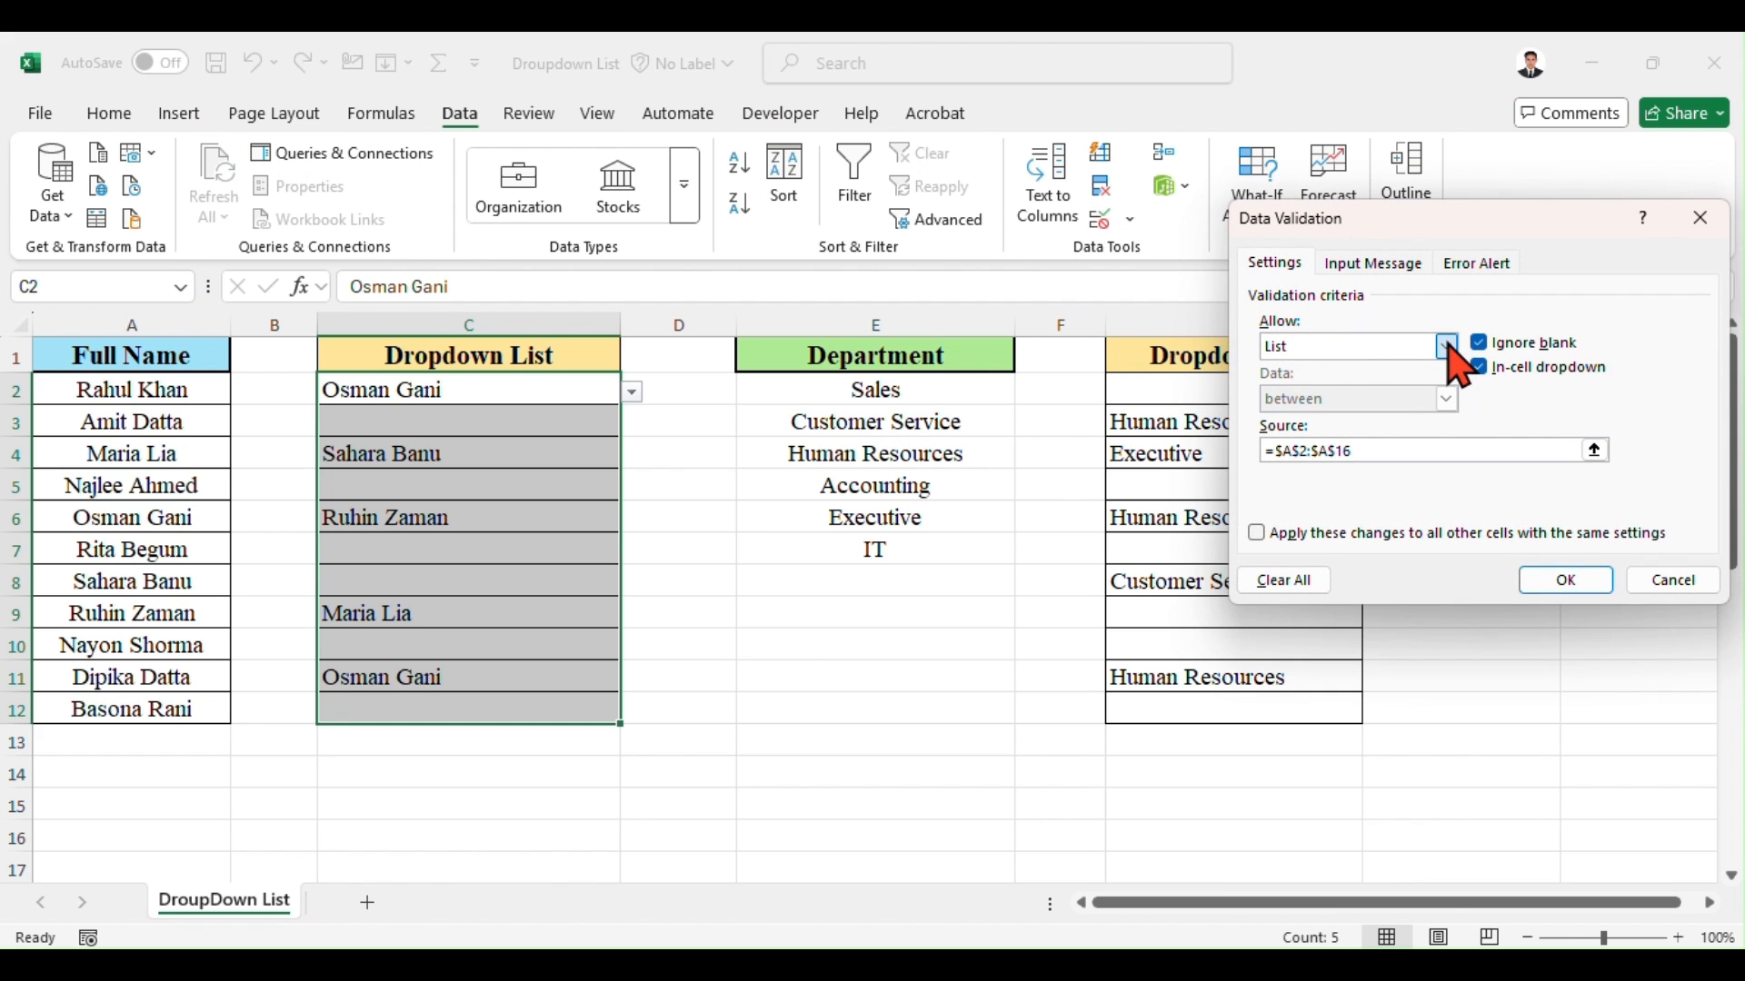
{"action": "left_click", "coordinate": [1447, 346]}
{"action": "left_click", "coordinate": [1384, 364]}
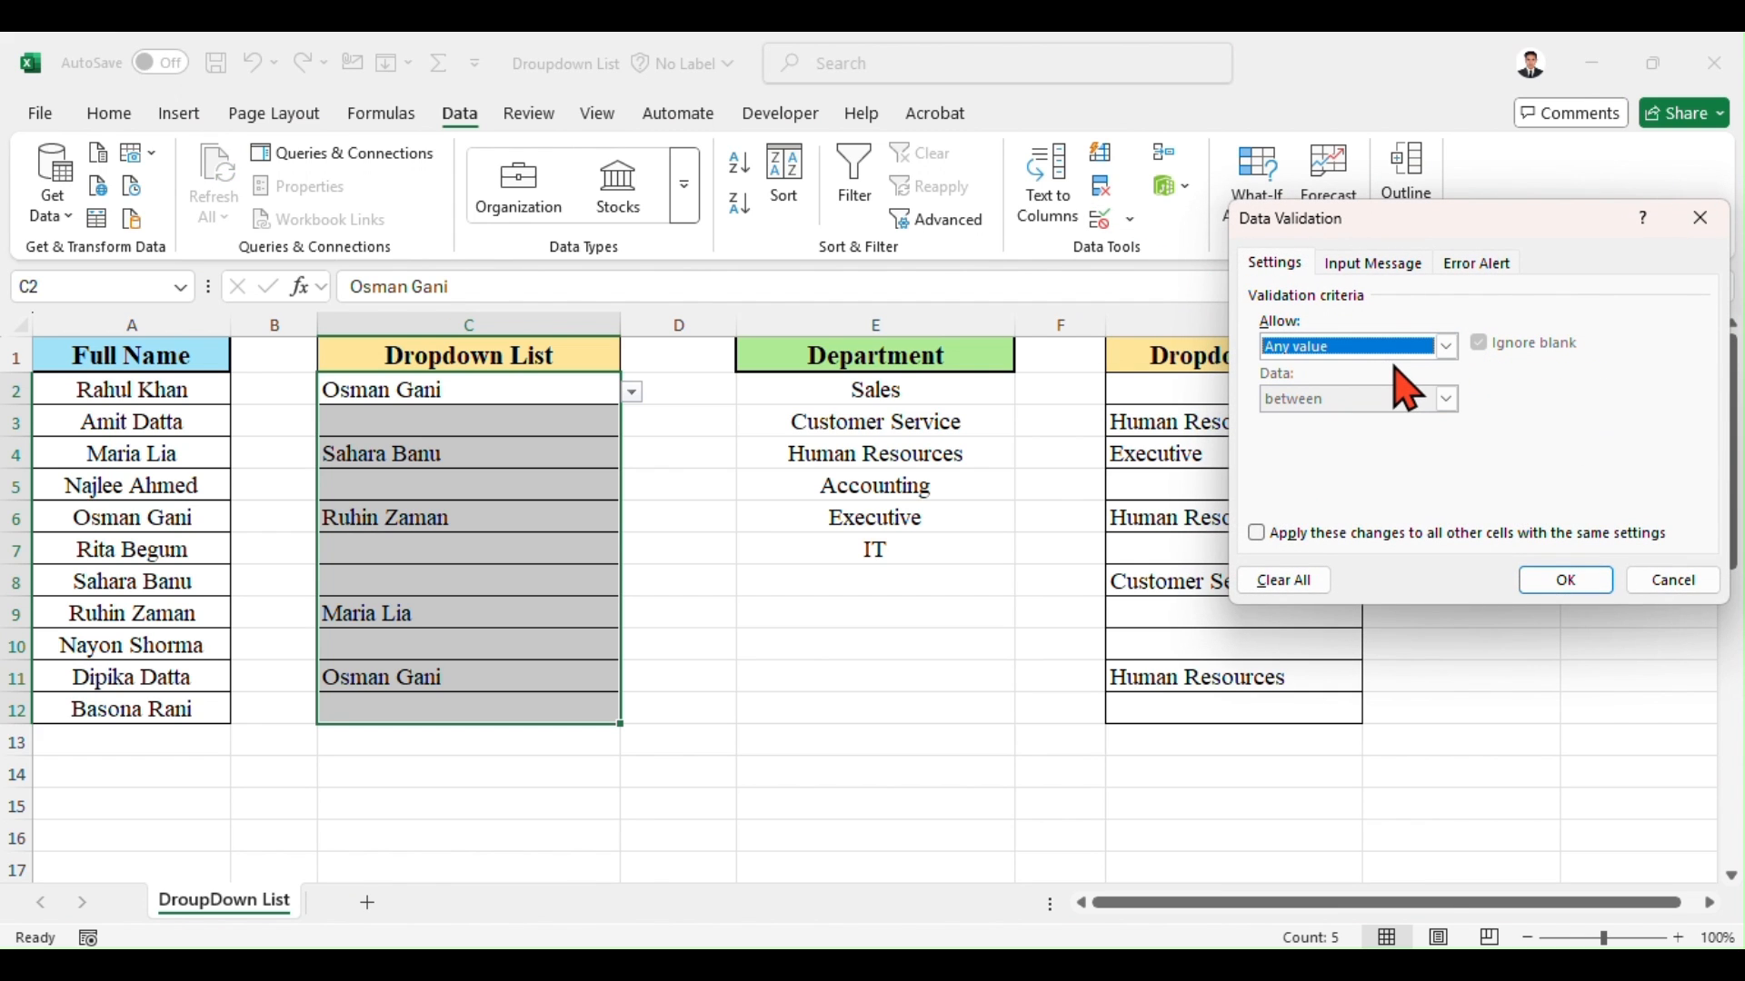
{"action": "left_click", "coordinate": [1445, 347]}
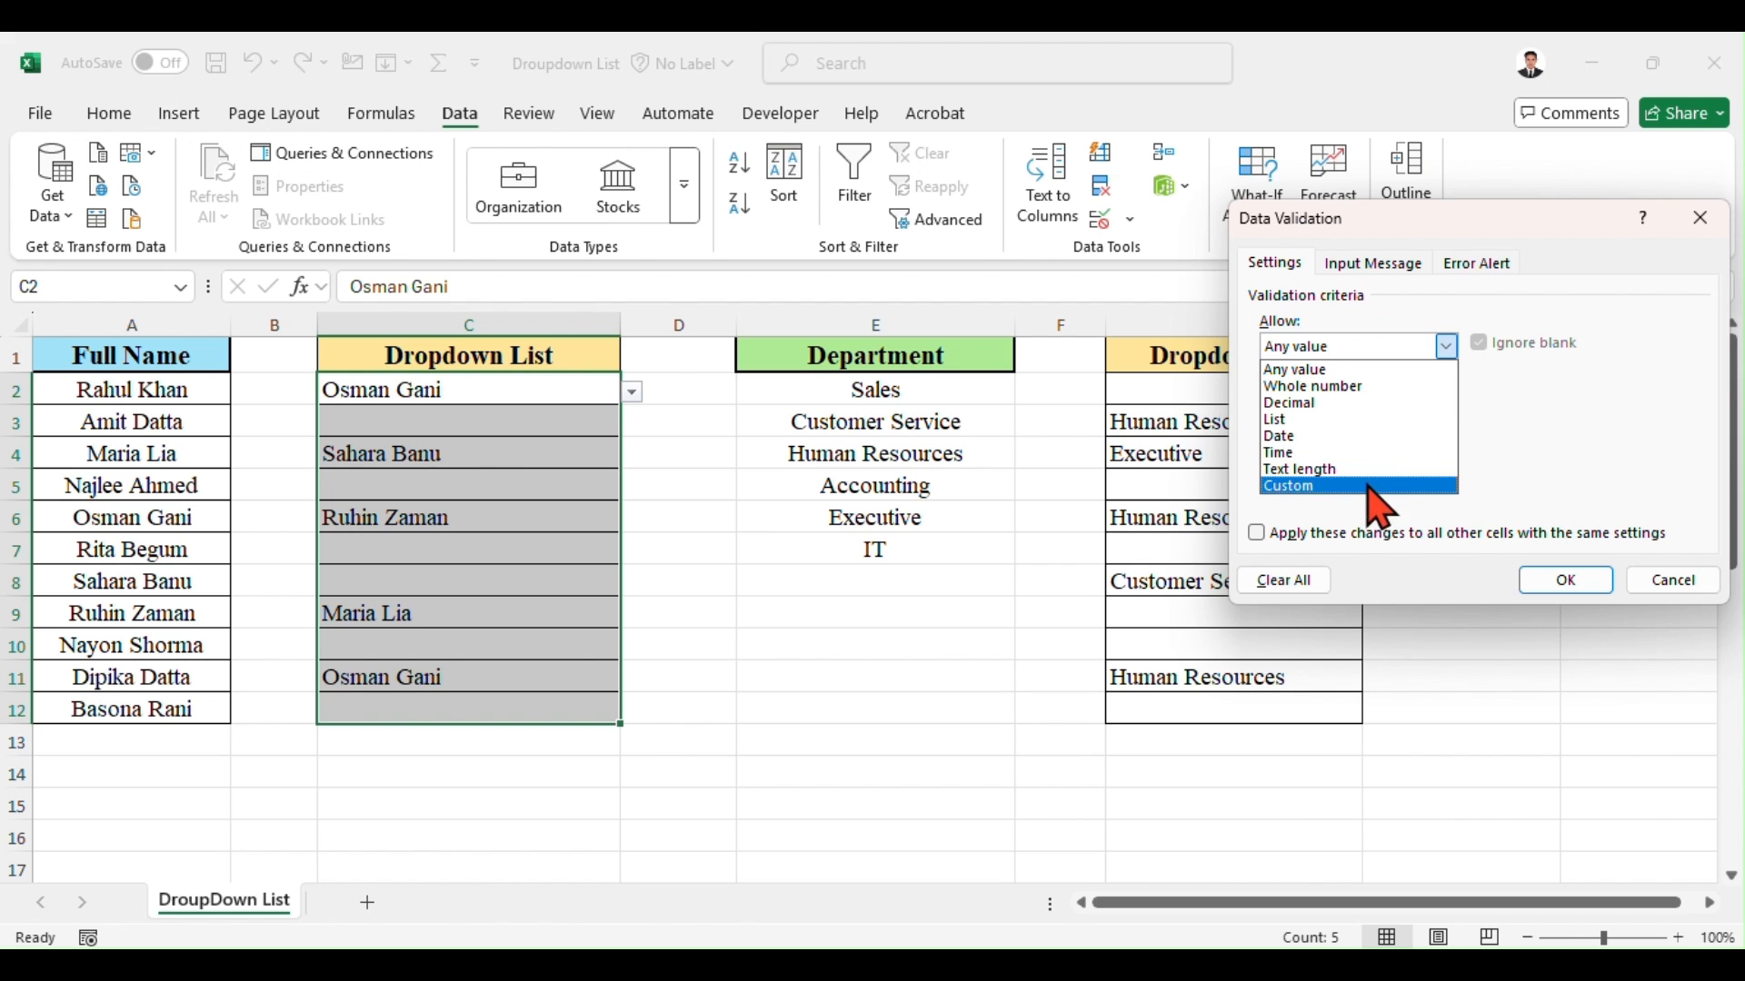
{"action": "left_click", "coordinate": [1334, 370]}
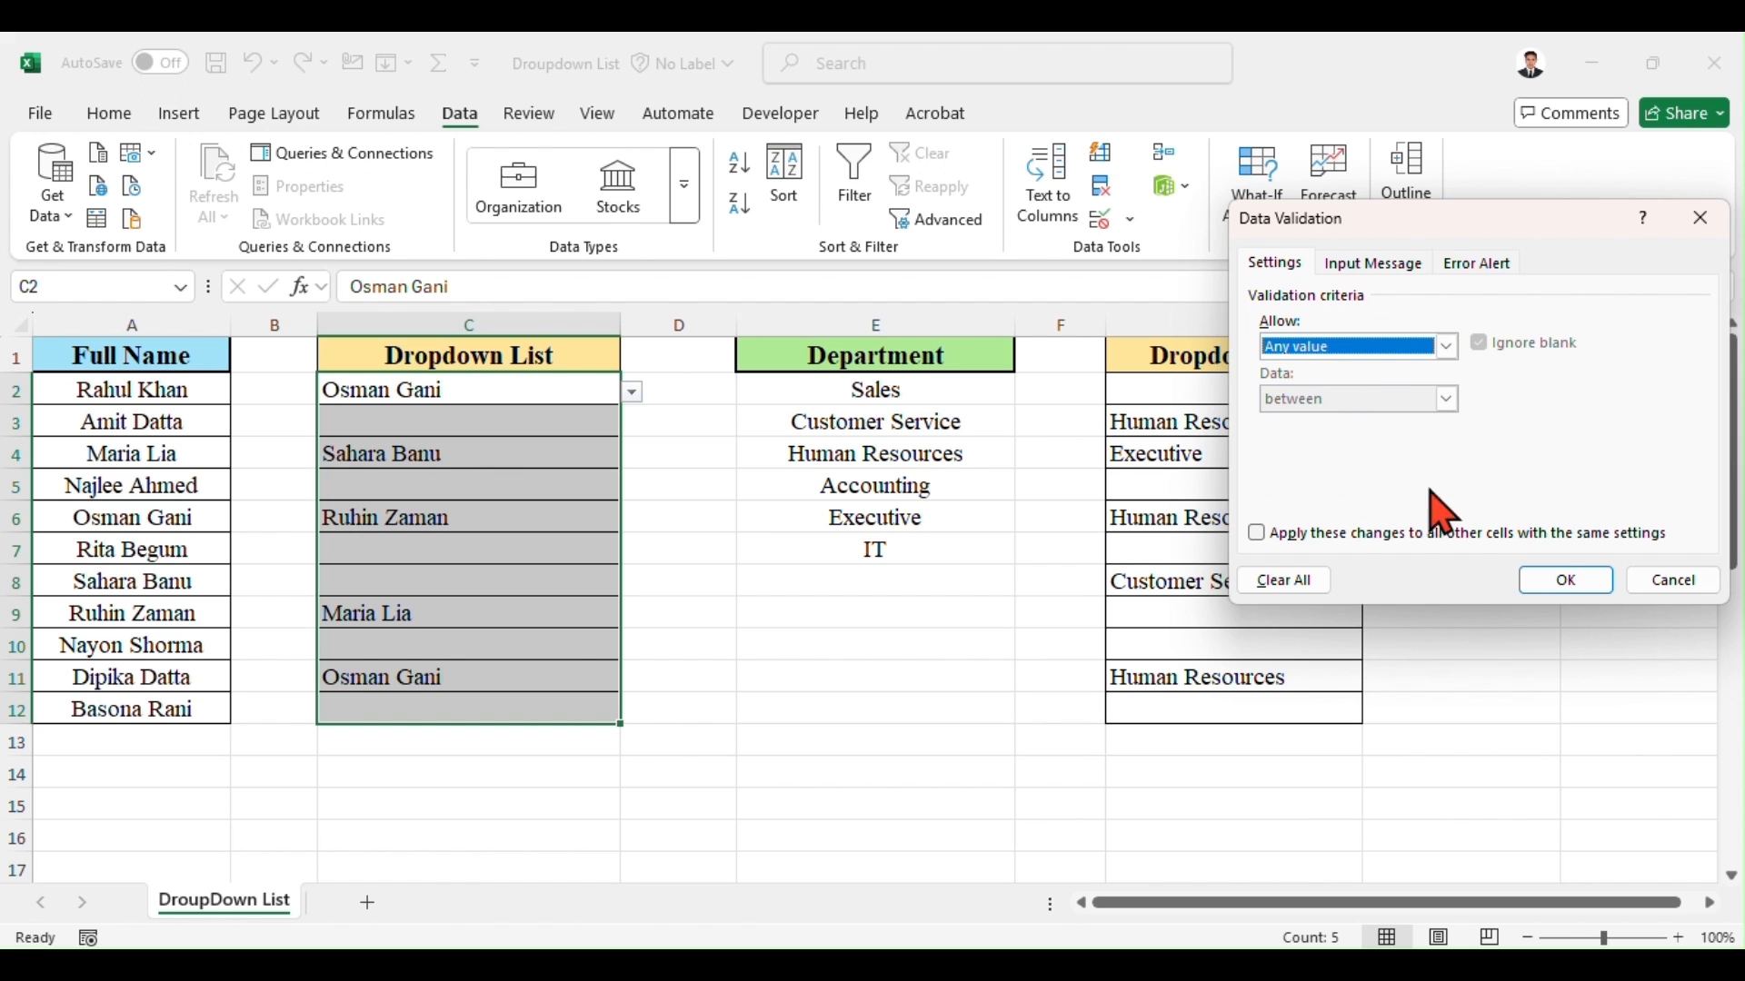
{"action": "left_click", "coordinate": [1568, 583]}
{"action": "left_click", "coordinate": [502, 451]}
{"action": "left_click", "coordinate": [495, 523]}
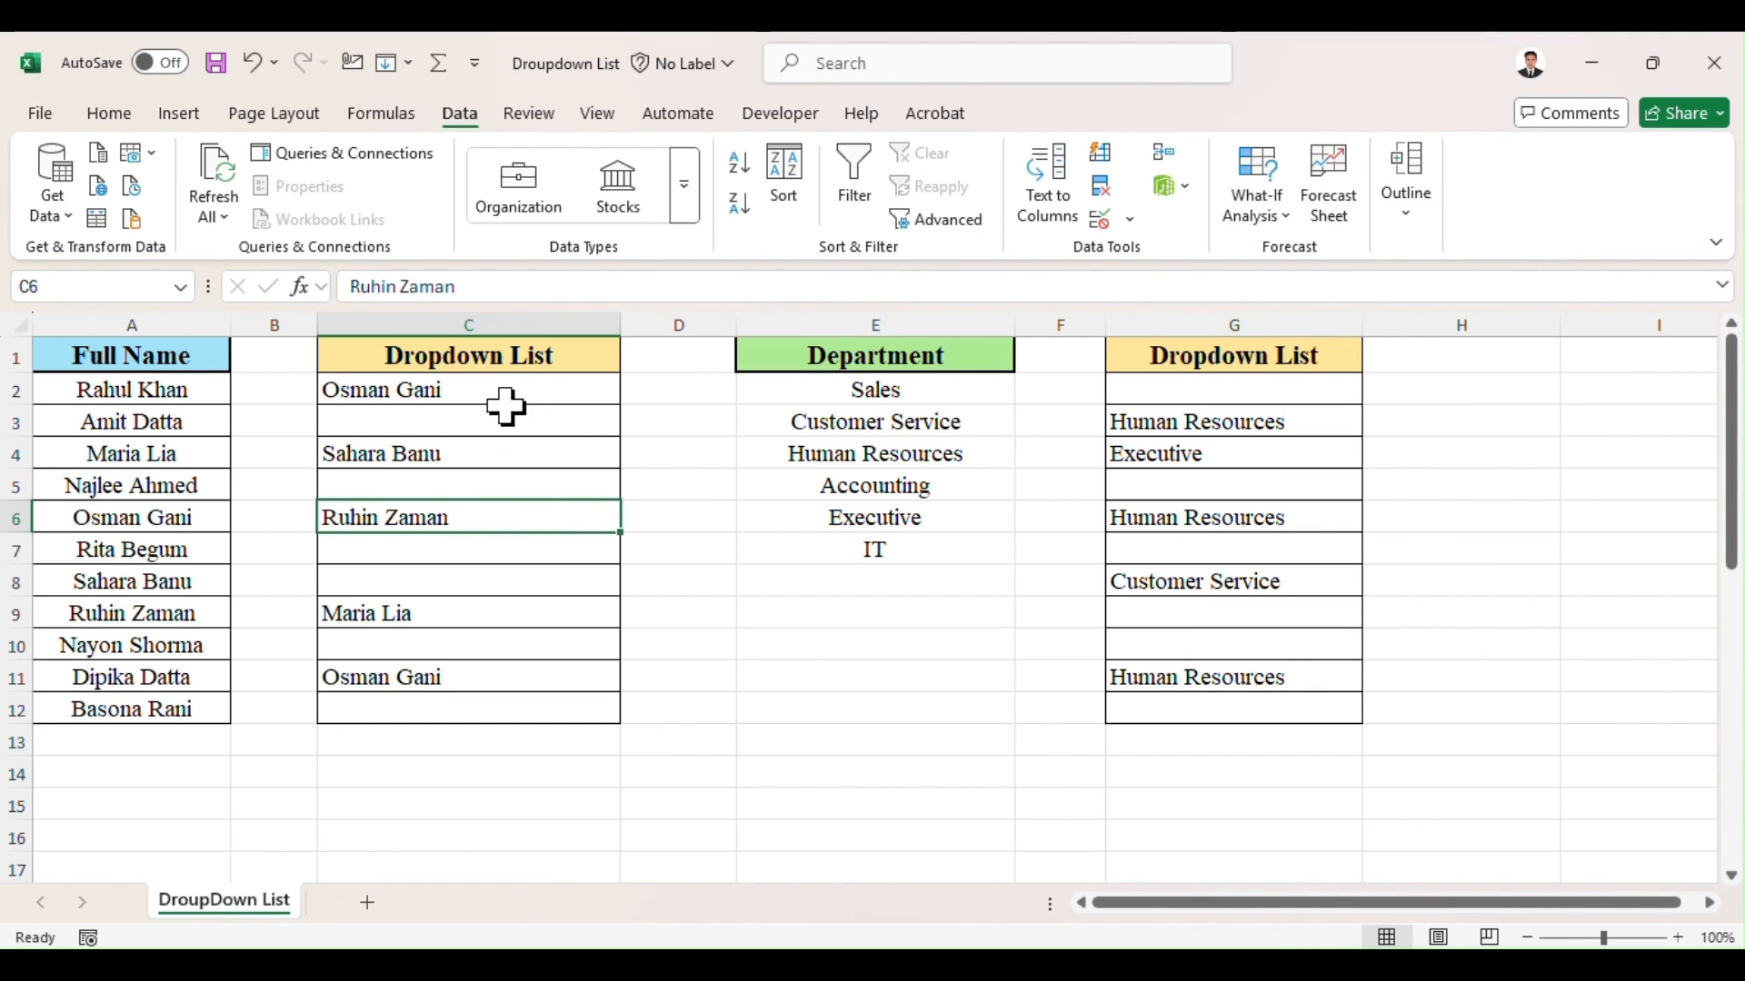
{"action": "left_click", "coordinate": [479, 389]}
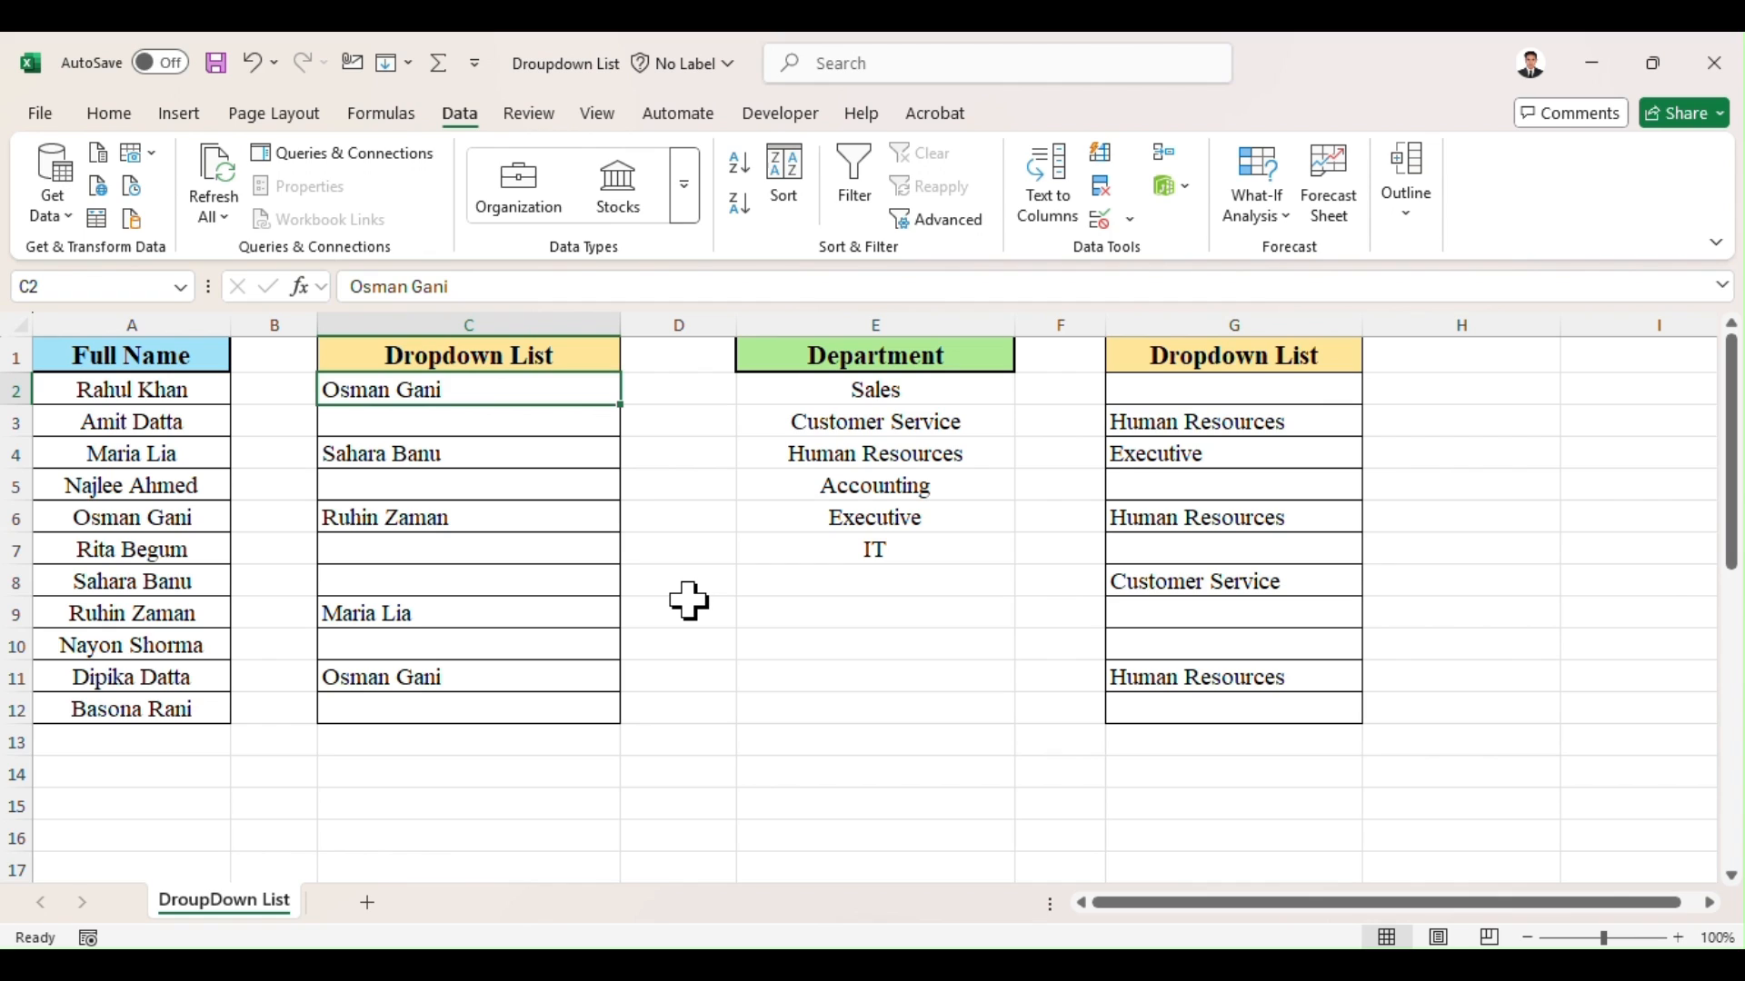